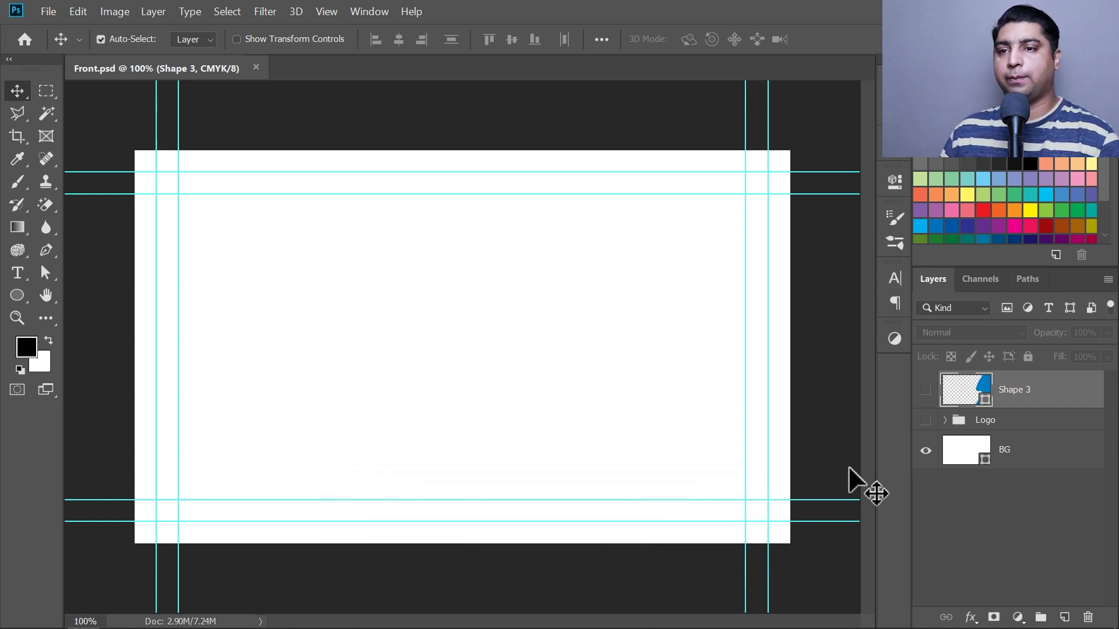
Show the Logo group and briefly preview the hidden Shape 3 layer as a reference for the pen drawing.
left_click(926, 420)
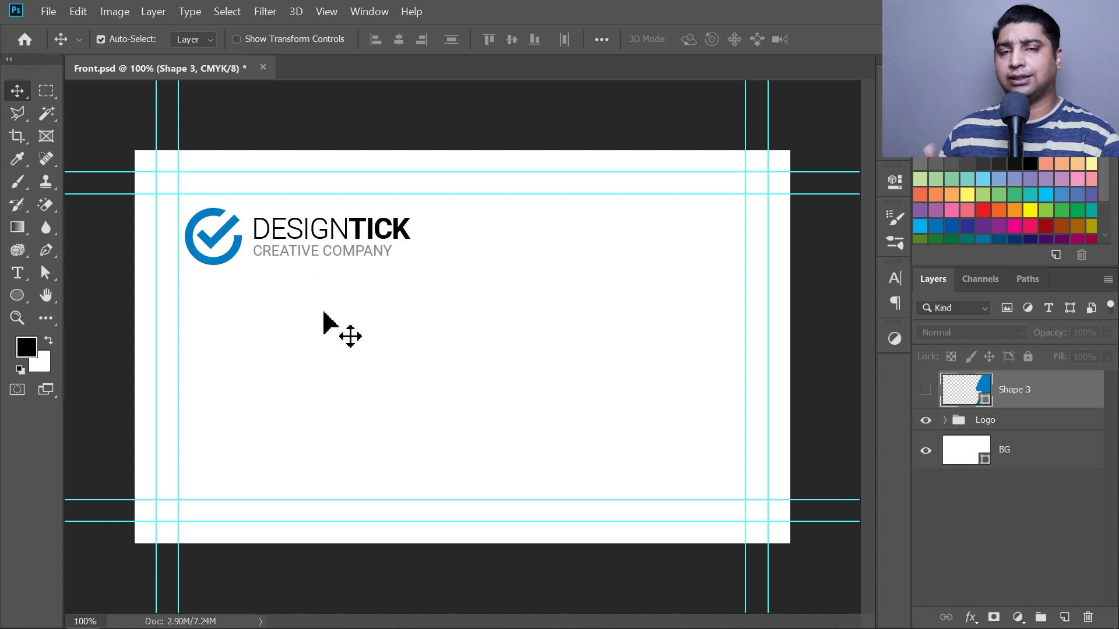
left_click(46, 250)
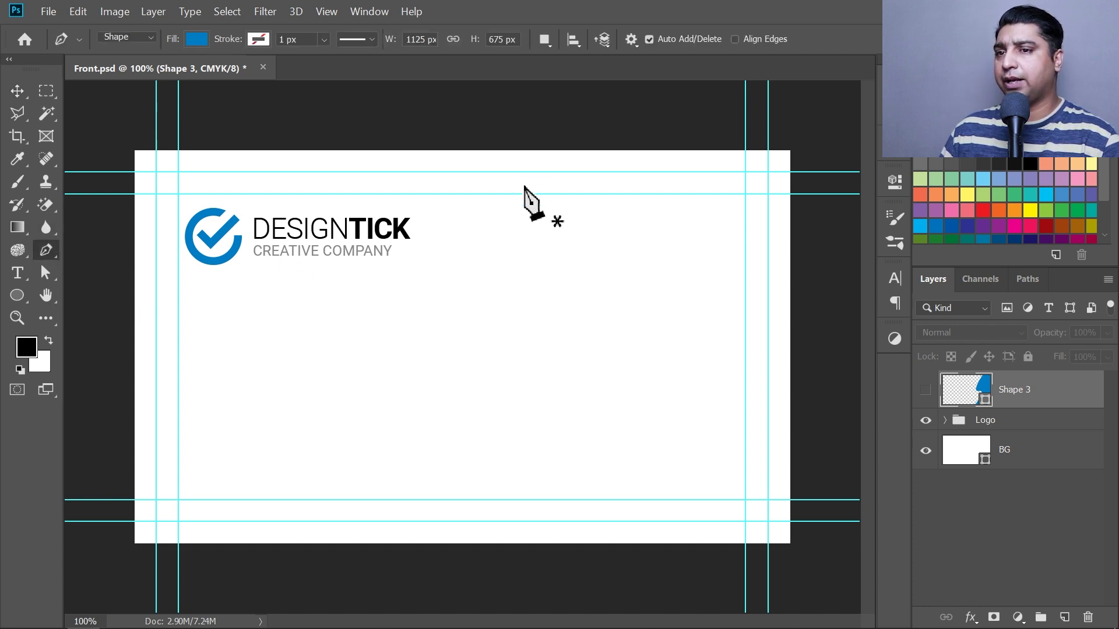
left_click(924, 390)
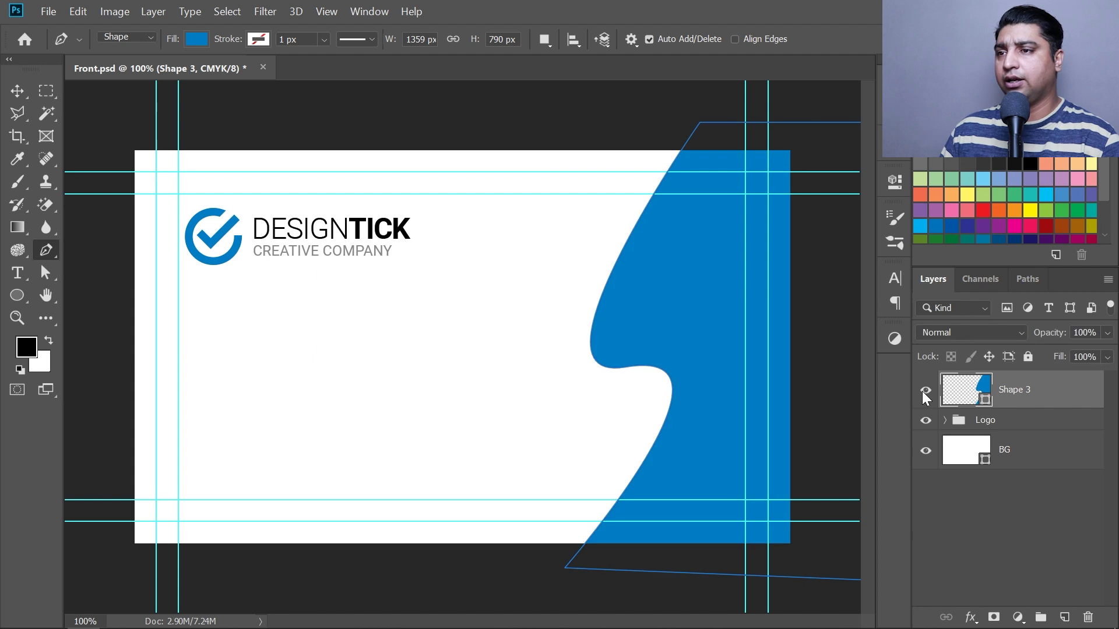
left_click(923, 390)
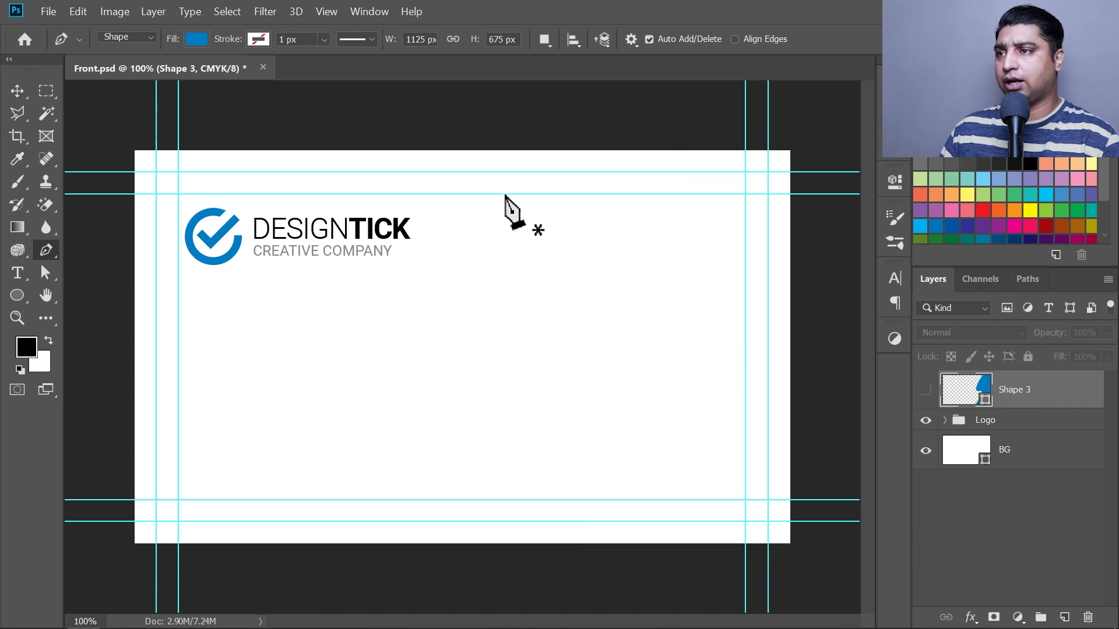
Draw a closed blue Pen shape covering the card's left part, with a curved edge from the top to below the bottom.
left_click(493, 150)
left_click_drag(439, 363, 492, 452)
left_click(405, 569)
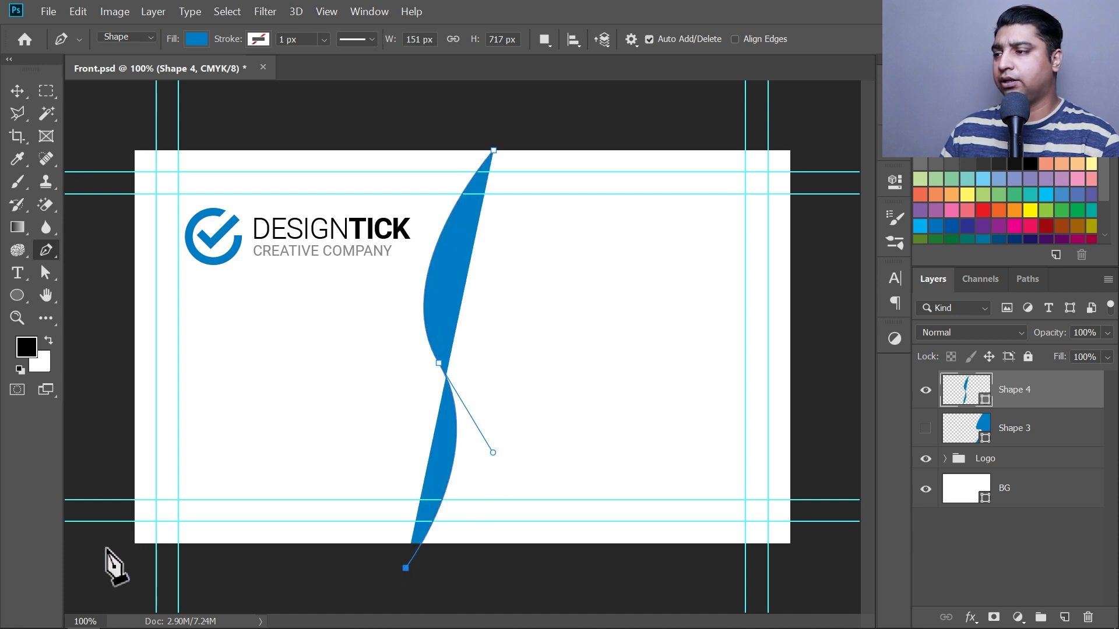
left_click(106, 550)
left_click(115, 126)
left_click(493, 150)
Adjust the lower direction handle of the curve's middle anchor to bend the edge into a pronounced S-wave, and deselect the path.
left_click_drag(47, 274, 131, 294)
left_click_drag(471, 349, 409, 389)
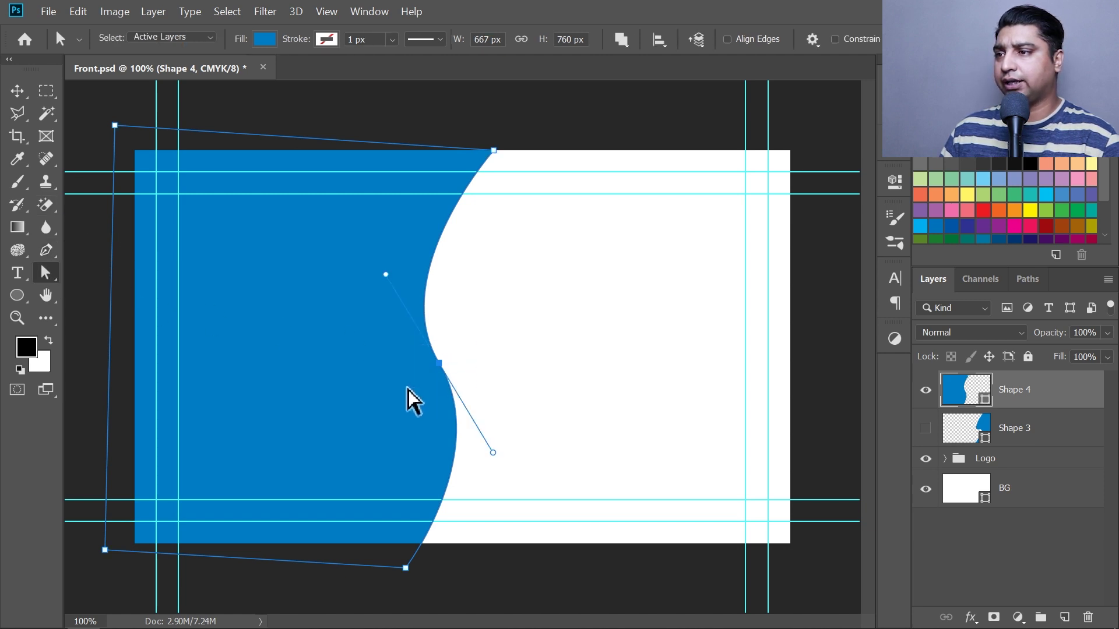
left_click_drag(493, 453, 545, 330)
left_click(17, 90)
left_click(592, 305)
Compare the new Shape 4 with the hidden Shape 3 by toggling their visibility.
left_click(925, 390)
left_click(926, 428)
left_click(925, 427)
left_click(925, 390)
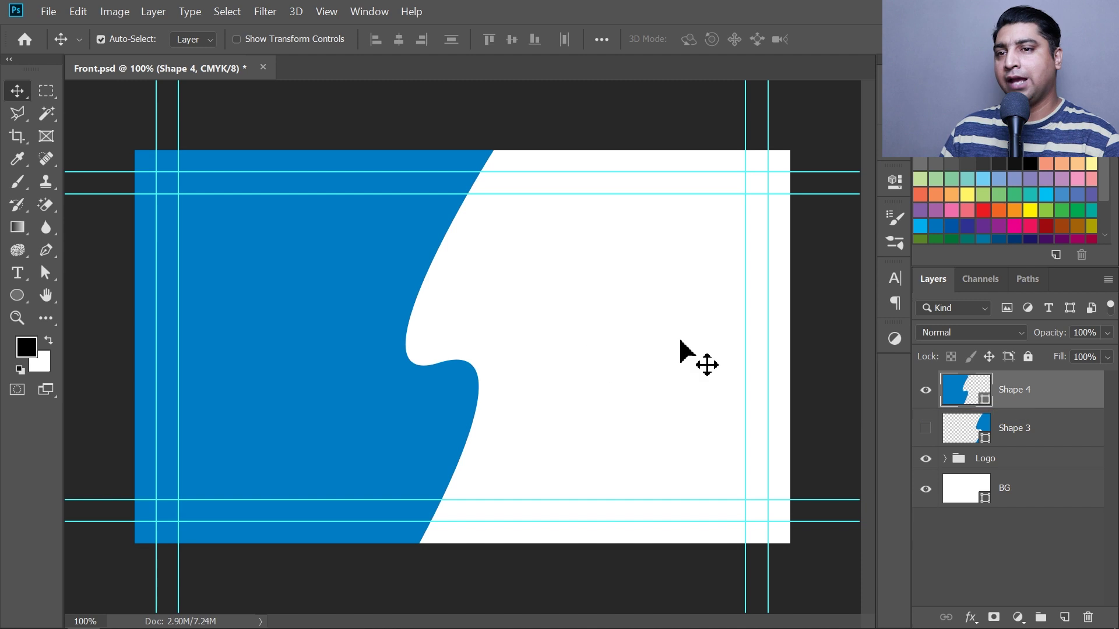
Flip the new blue shape horizontally and vertically, move it to the card's right side and stretch it past the top edge.
key("ctrl+t")
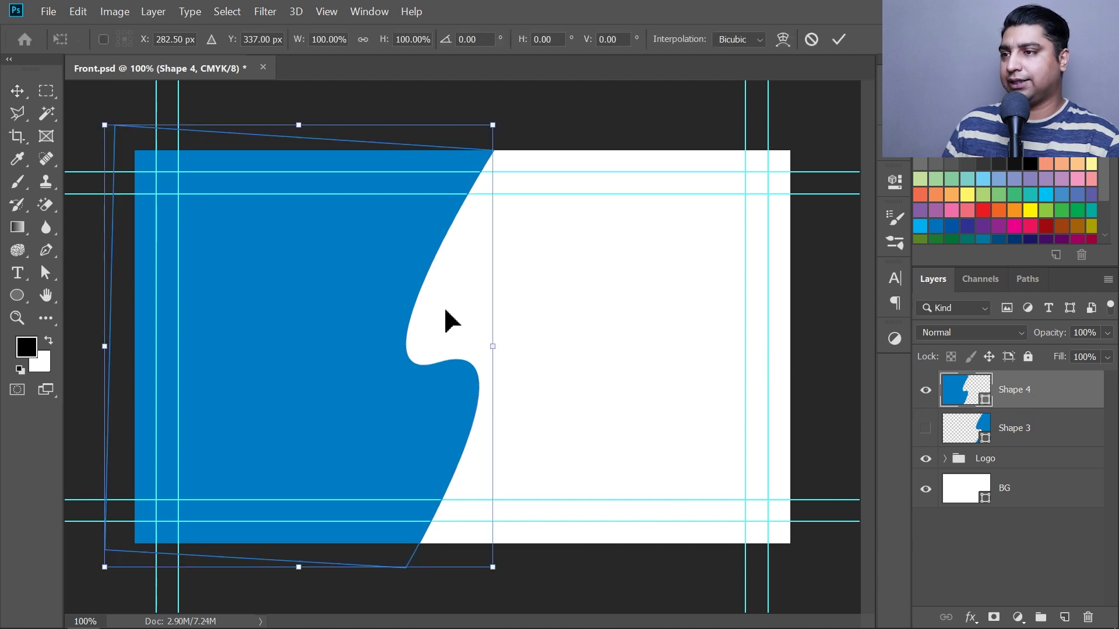
right_click(354, 275)
left_click(436, 498)
left_click_drag(351, 364, 688, 412)
right_click(710, 355)
left_click(739, 592)
left_click_drag(732, 161, 733, 135)
mouse_move(670, 322)
left_mouse_down()
mouse_move(707, 320)
mouse_move(656, 323)
mouse_move(666, 324)
left_mouse_up()
key("Return")
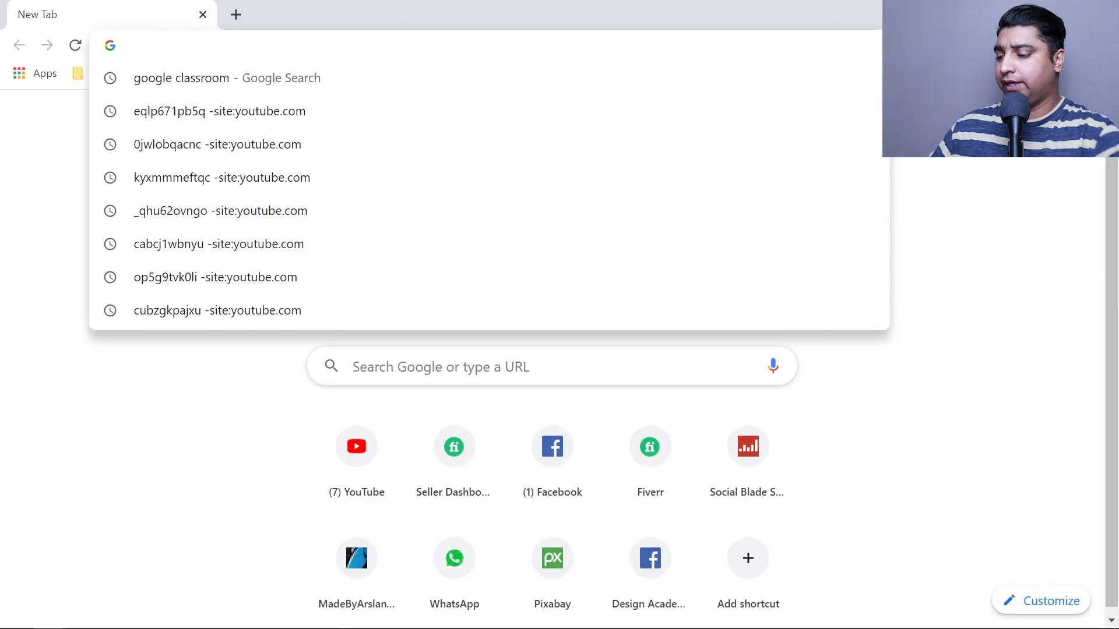
Switch to the browser and open fakenamegenerator.com/gen-male-us-us.php.
type("fake")
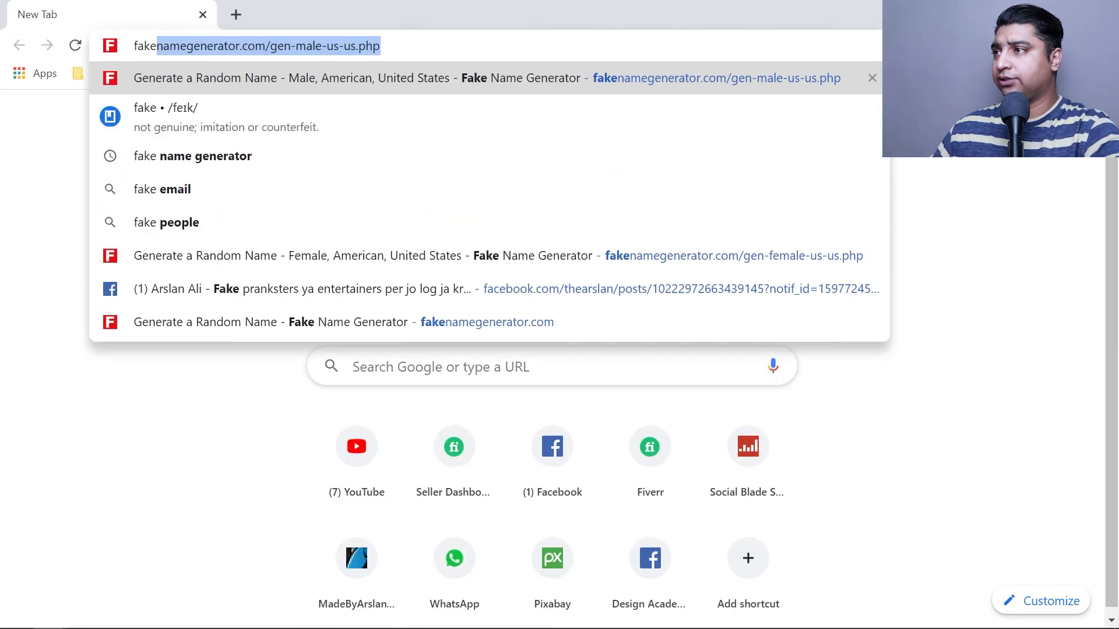
key("Right")
key("Return")
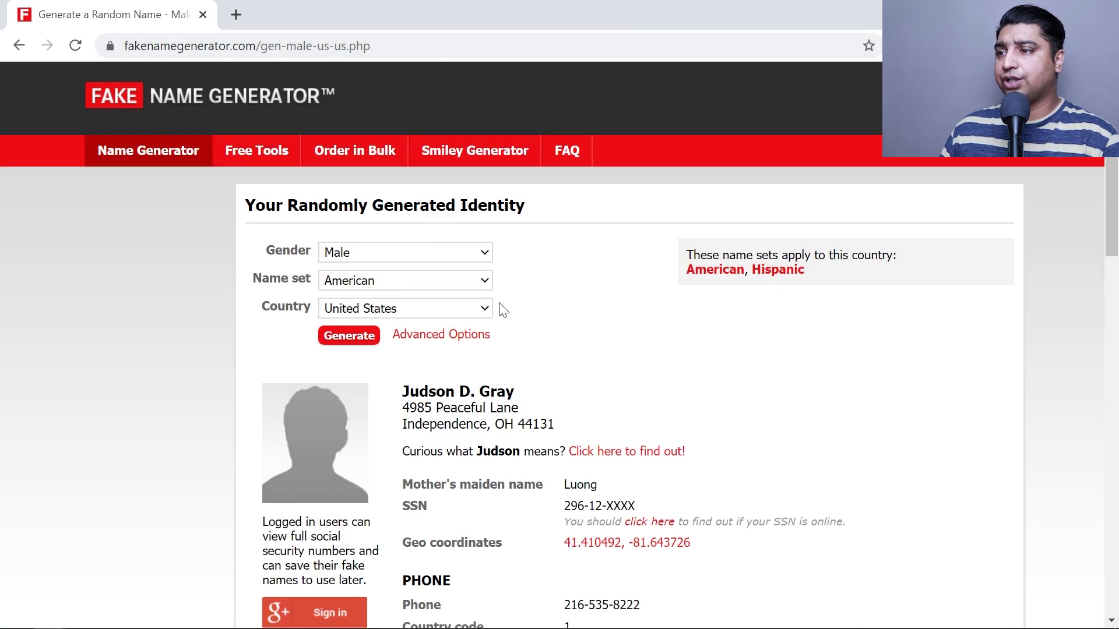
Examine the generated identity's name, address, phone number and email for placeholder contact details.
scroll(502, 310, "down", 1)
left_click_drag(402, 309, 505, 310)
left_click_drag(410, 326, 483, 325)
scroll(611, 291, "down", 3)
left_click_drag(577, 260, 620, 260)
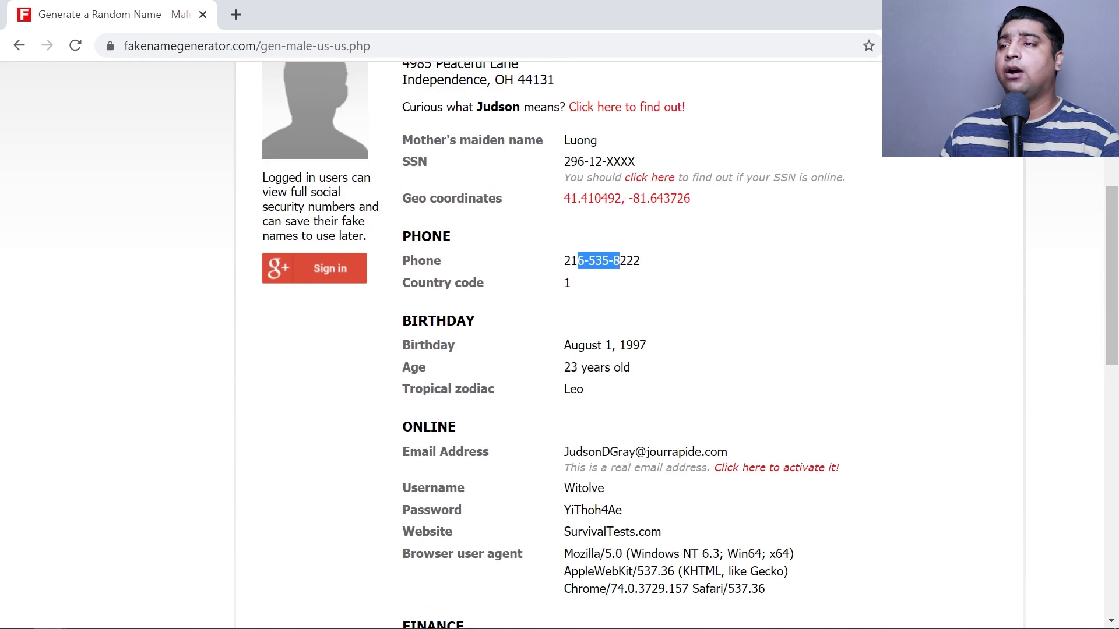
scroll(610, 292, "down", 1)
left_click_drag(668, 364, 610, 364)
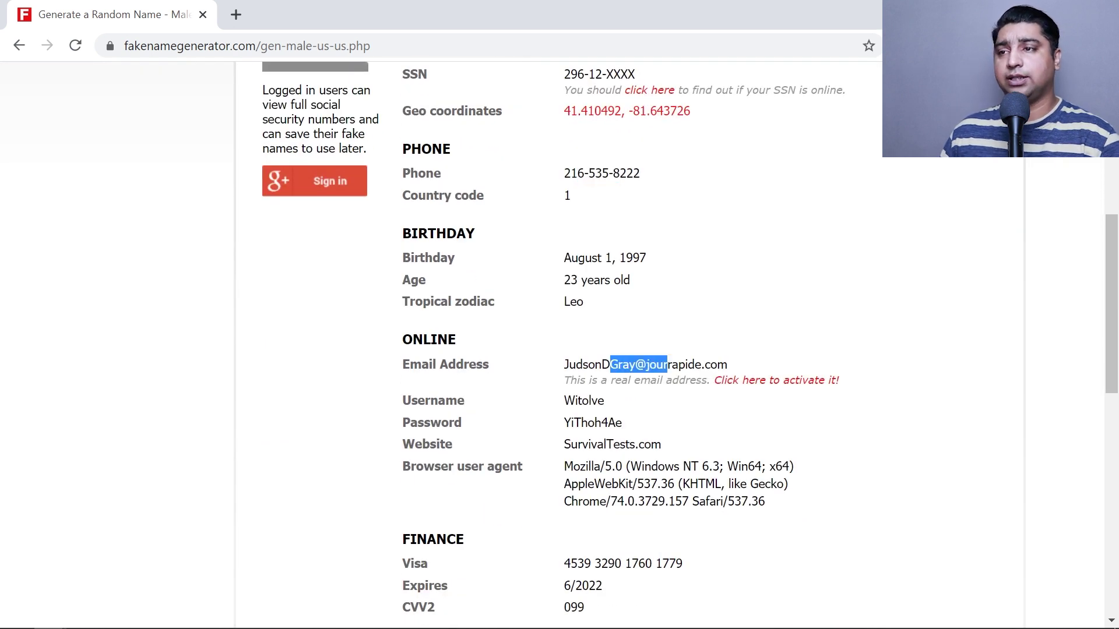
scroll(366, 230, "up", 4)
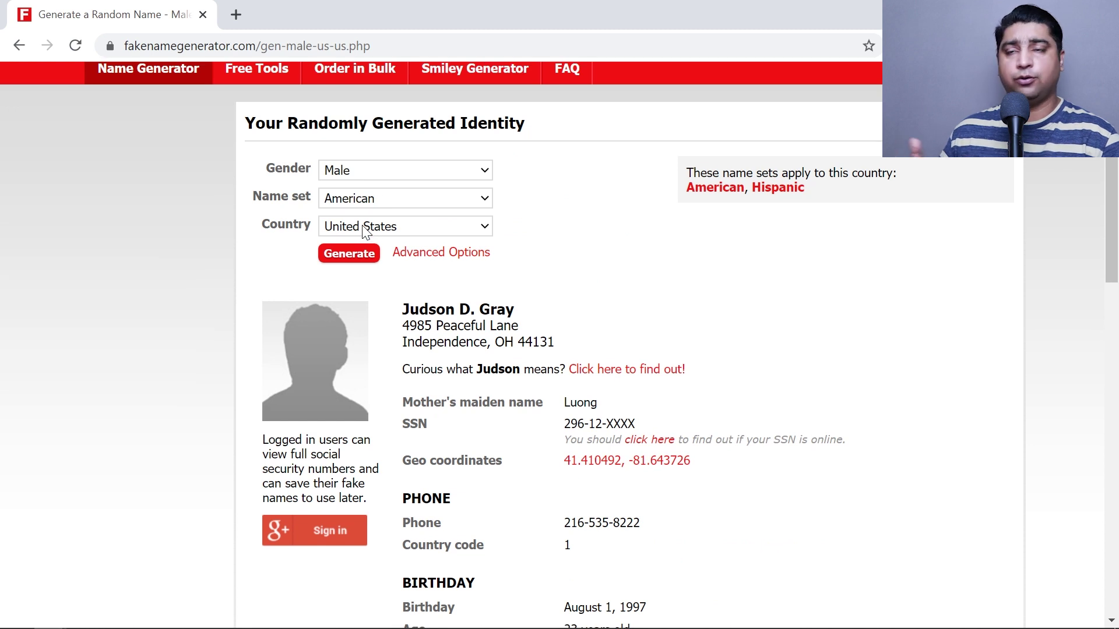
Generate another random identity with gender Male, name set American and country United States.
left_click(358, 175)
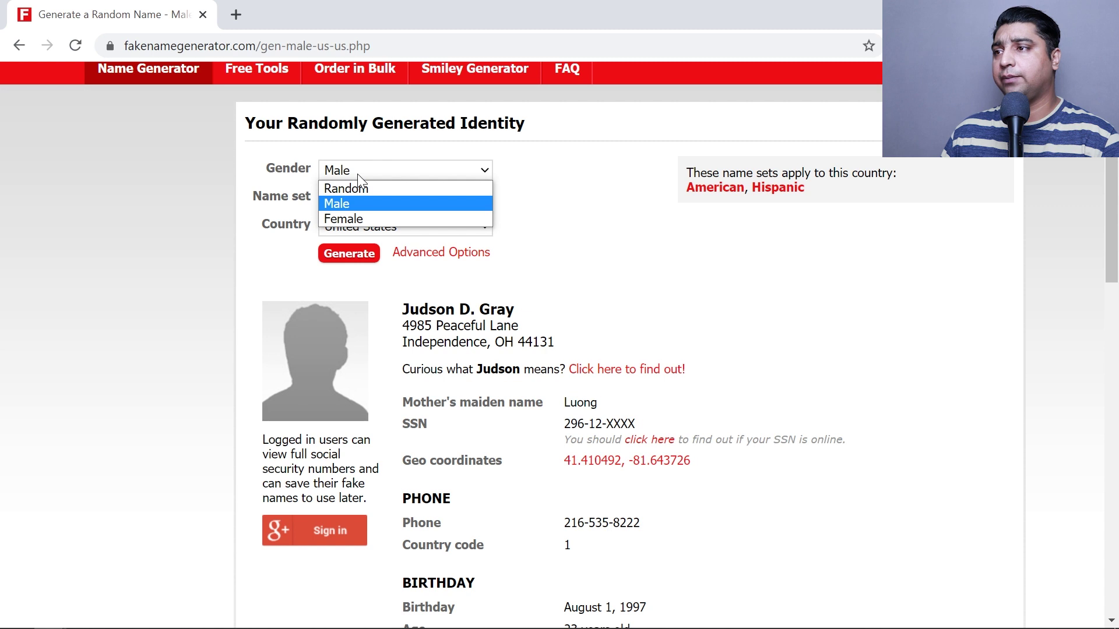
left_click(359, 175)
left_click(348, 256)
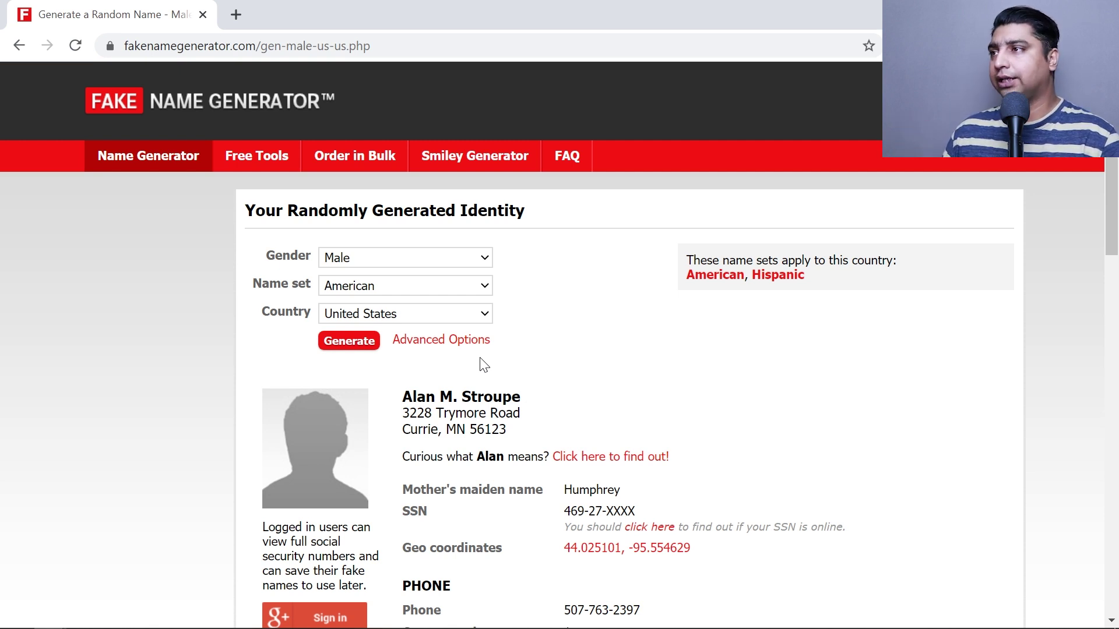
Open flaticon.com in a new tab and search its icons for "phone".
left_click(236, 15)
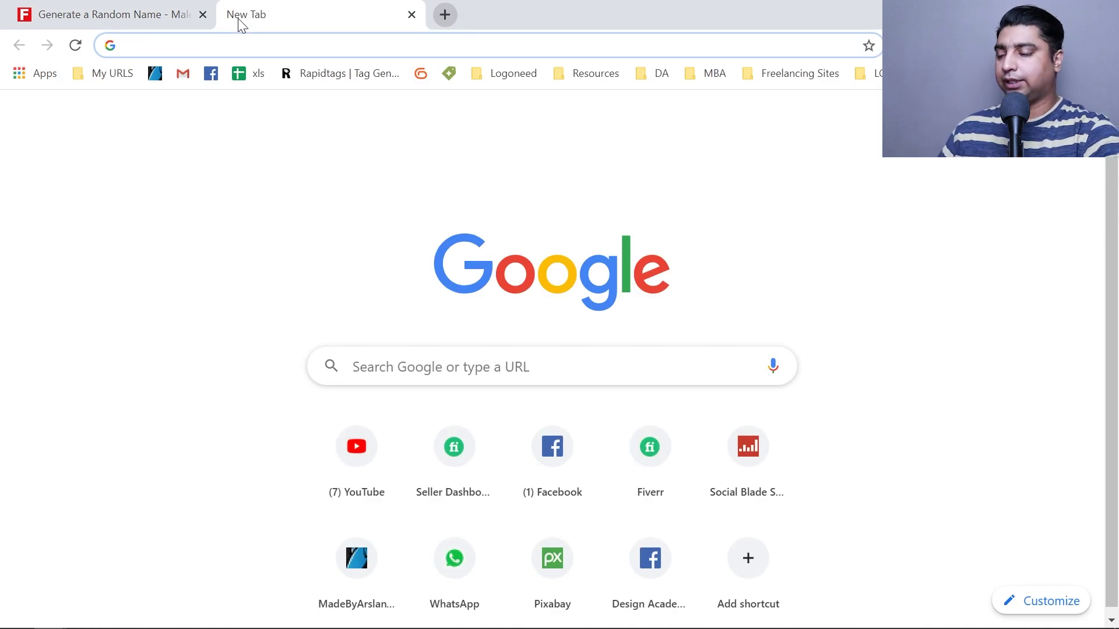
type("flat")
key("Return")
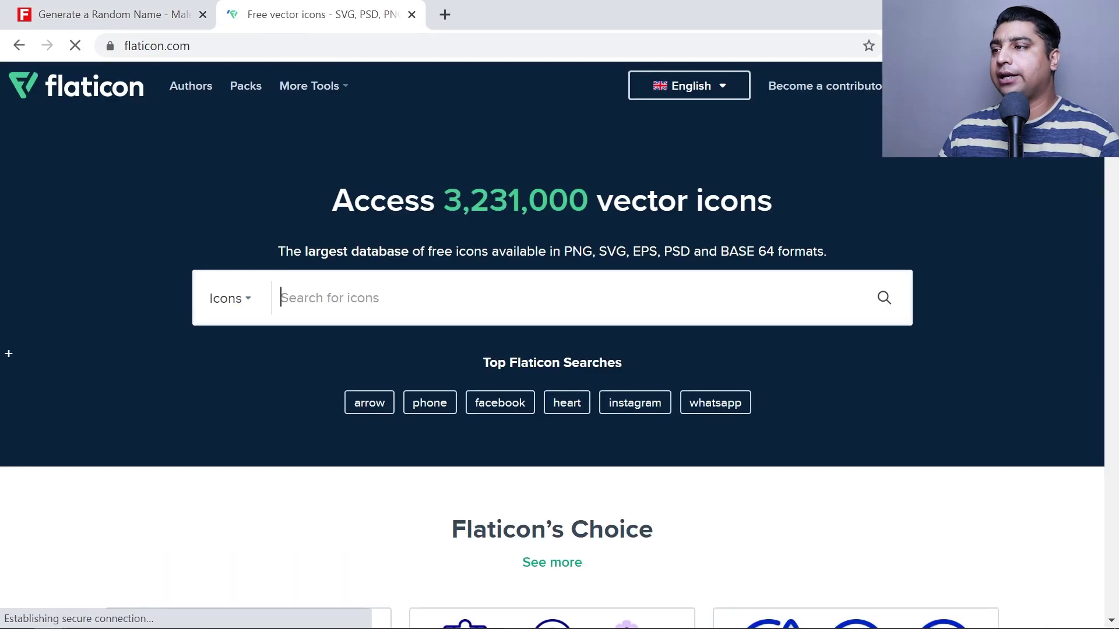
scroll(351, 289, "down", 5)
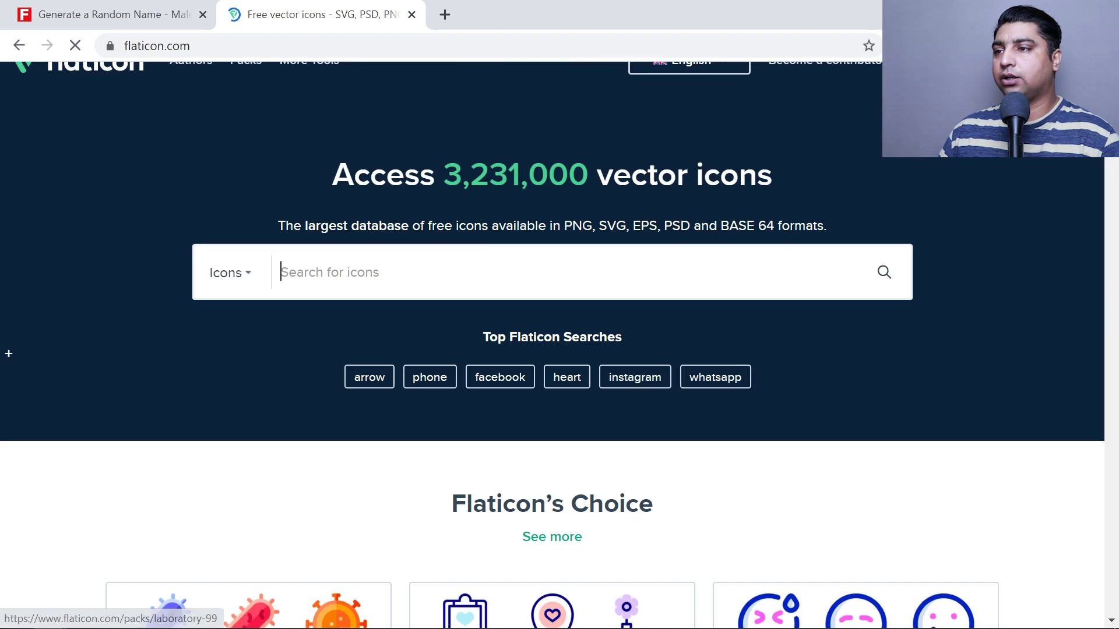
type("phone")
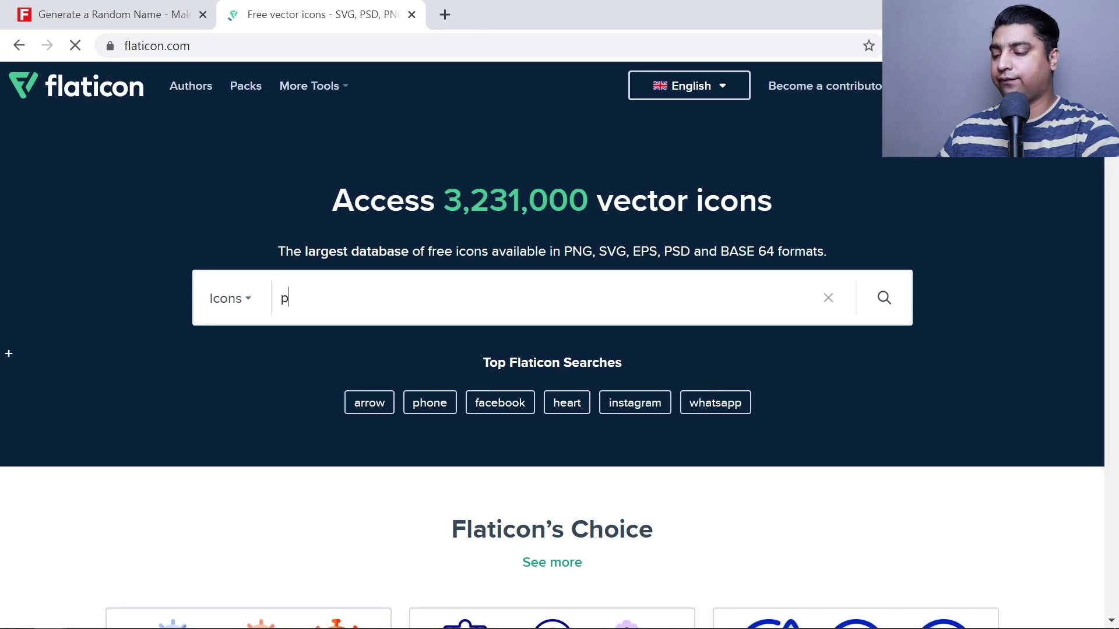
key("Return")
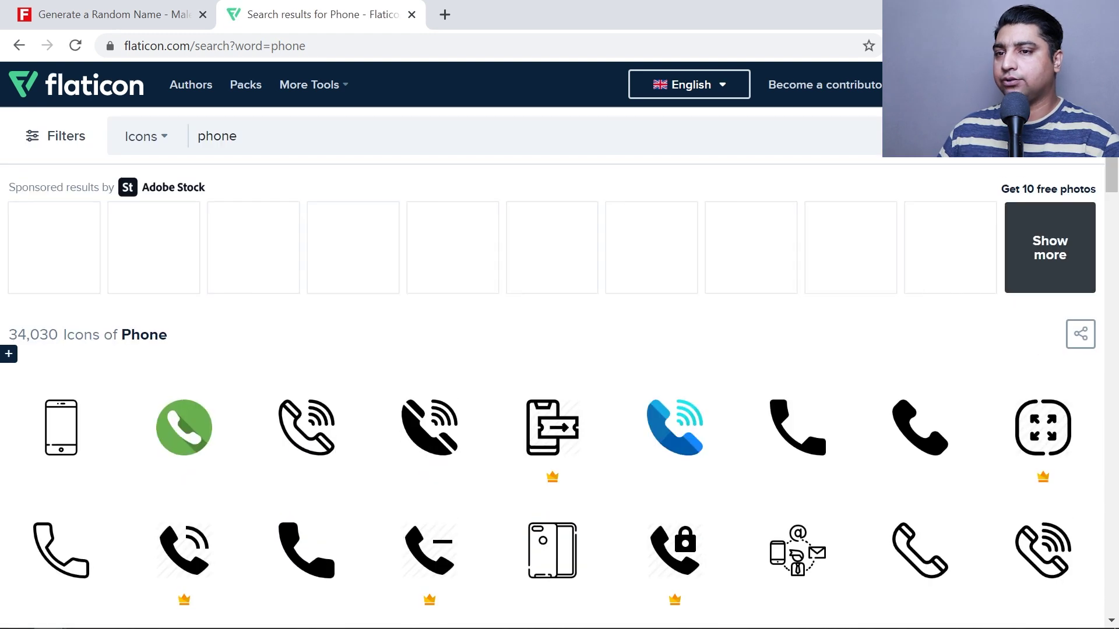
Download the filled black telephone handset icon from the Contact Us pack as a free PSD and open it in Photoshop.
scroll(552, 350, "down", 4)
left_click(730, 128)
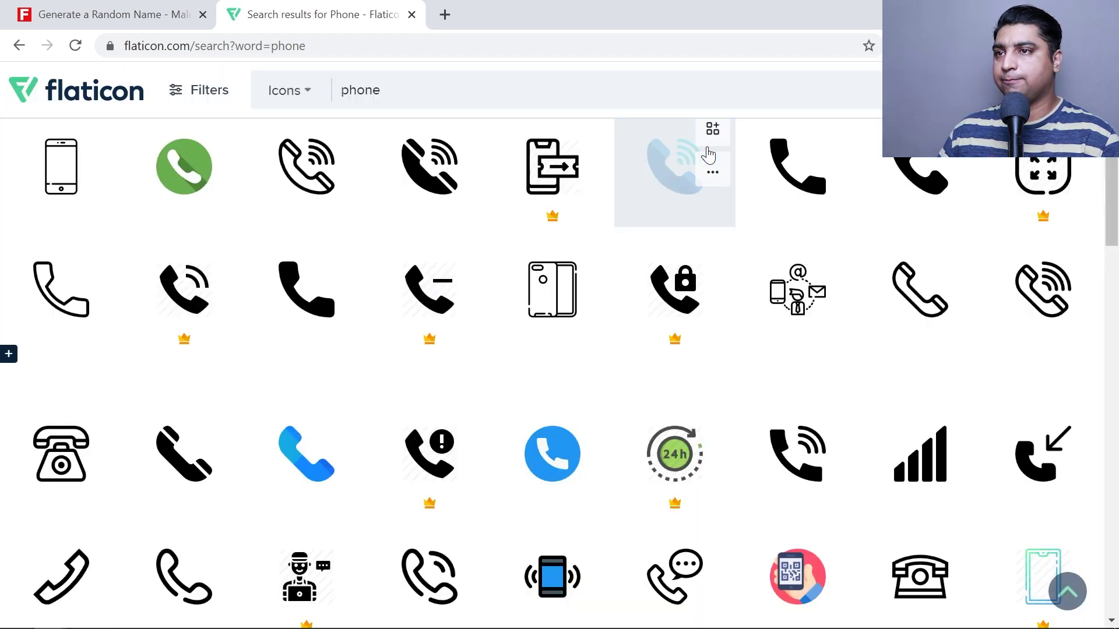
scroll(597, 258, "down", 4)
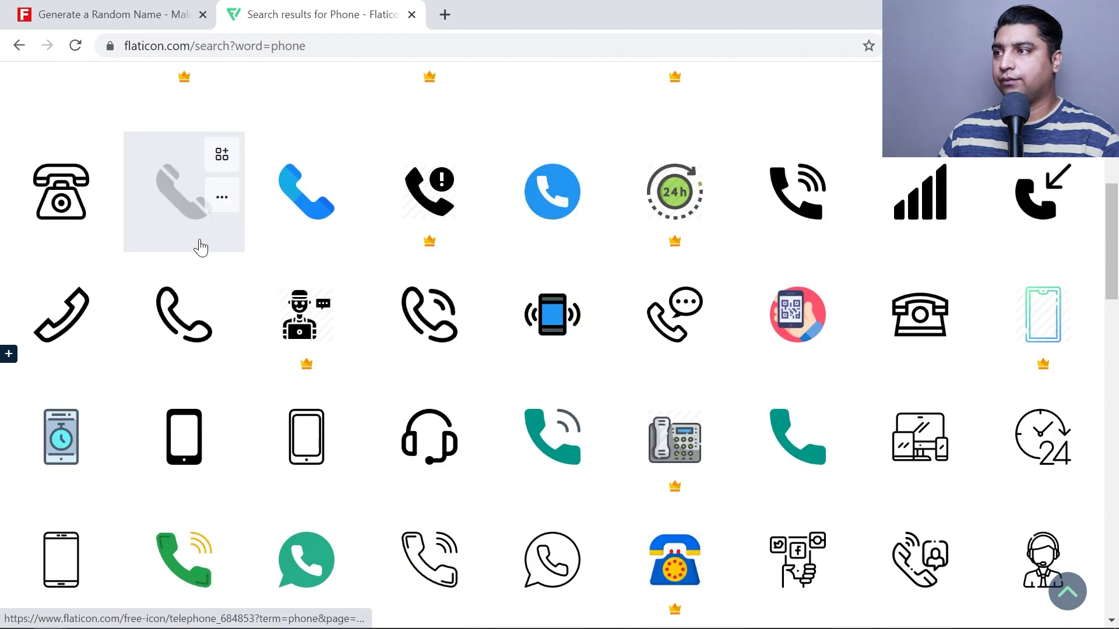
left_click(178, 228)
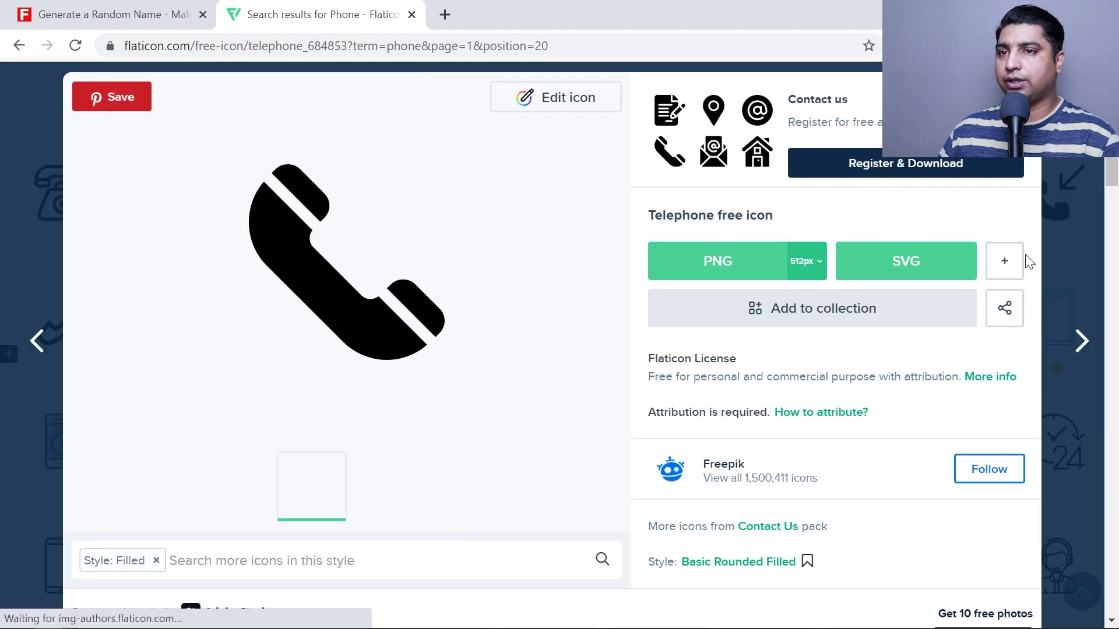
left_click(1004, 261)
left_click(972, 357)
left_click(704, 325)
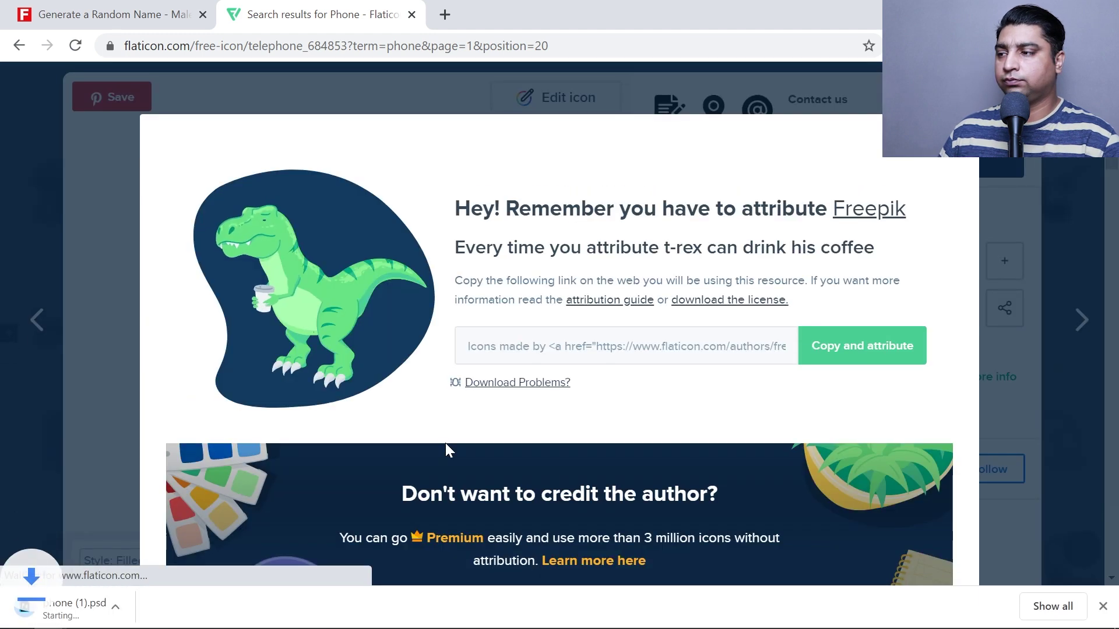
left_click(87, 606)
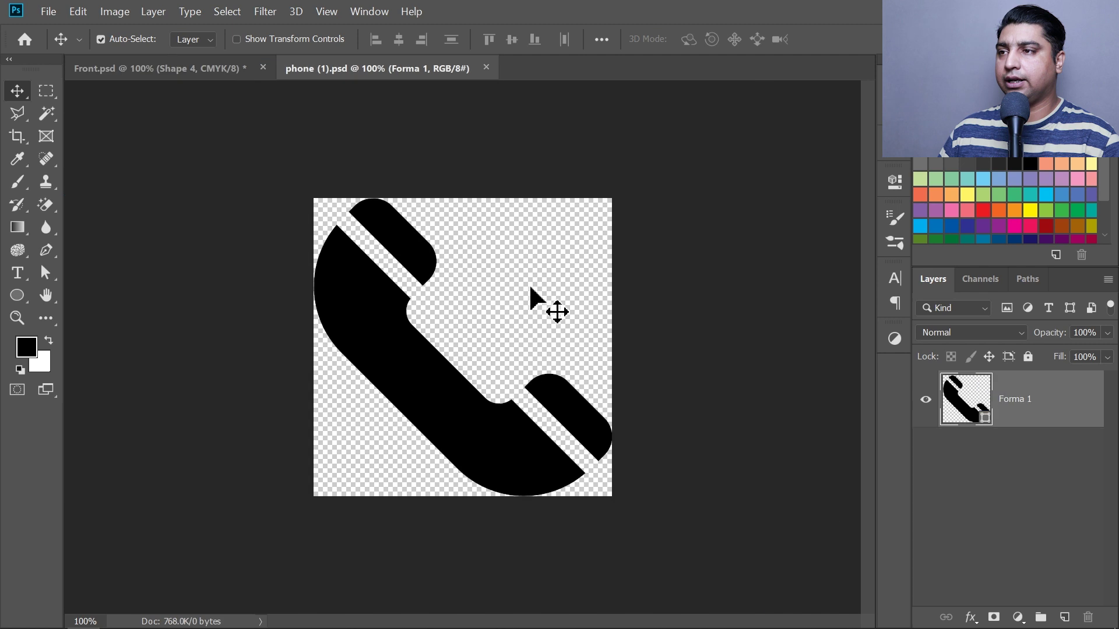
Copy the phone icon into Front.psd and scale it down to a small icon below the logo.
left_click_drag(582, 425, 561, 400)
left_click_drag(1017, 411, 342, 366)
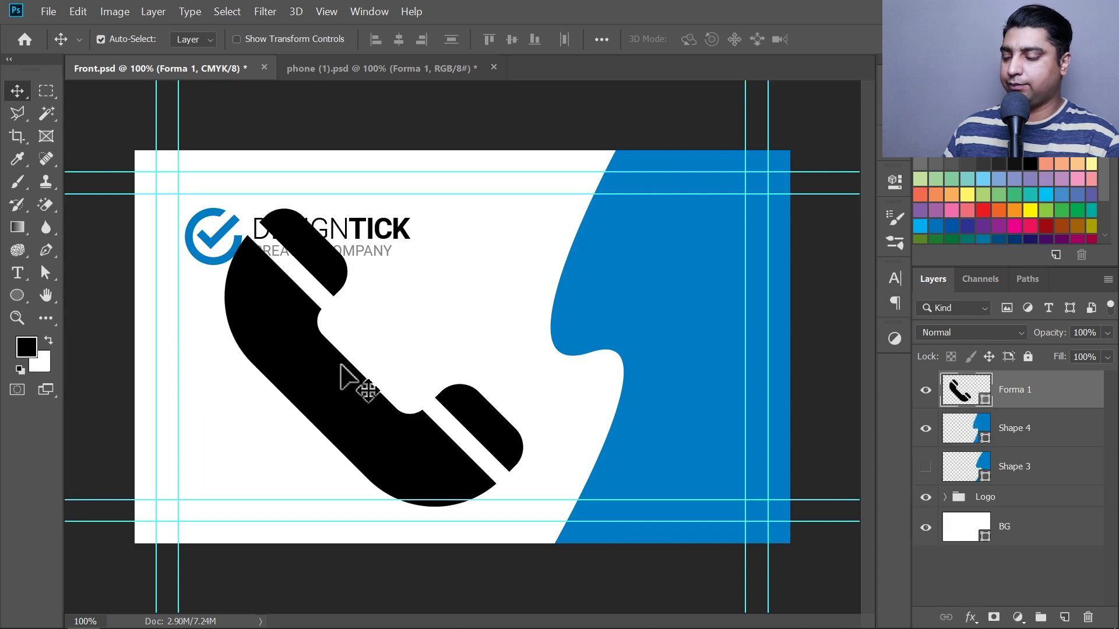
key("ctrl+t")
left_click_drag(523, 499, 249, 368)
key("Return")
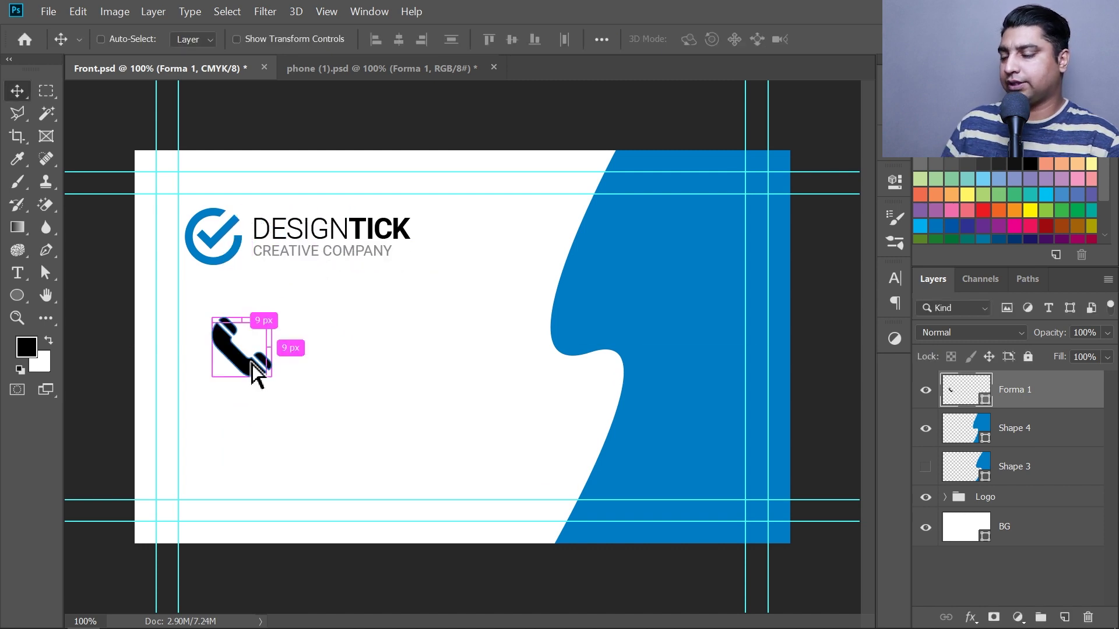
Scale the phone icon down further to about 45 px and place it below the logo mark.
key("ctrl+t")
left_click(698, 40)
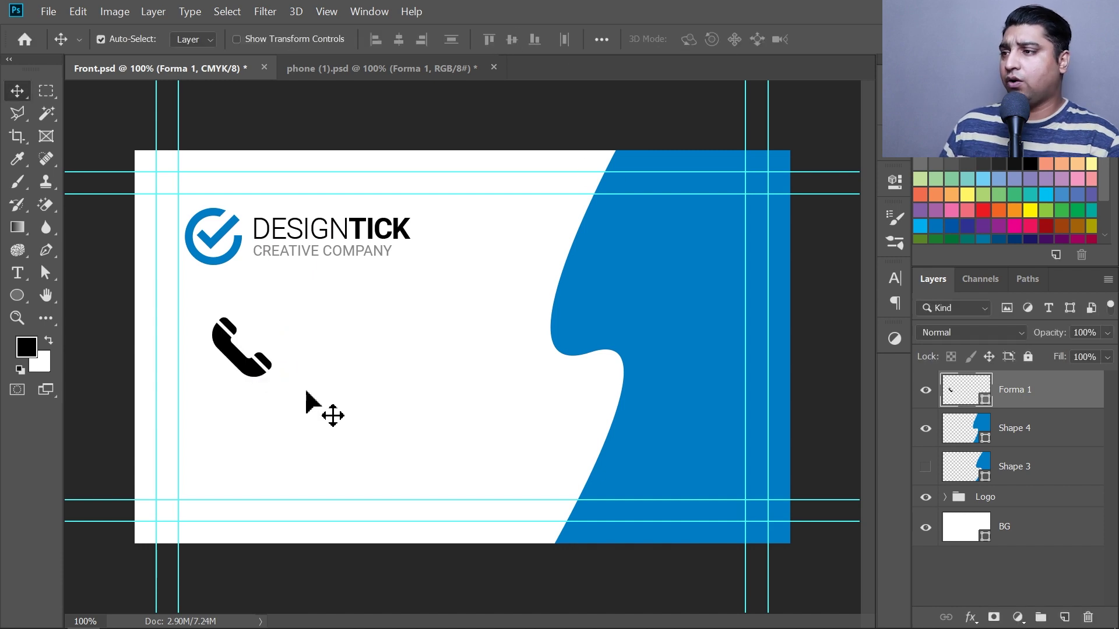
key("ctrl+t")
left_click_drag(276, 379, 224, 337)
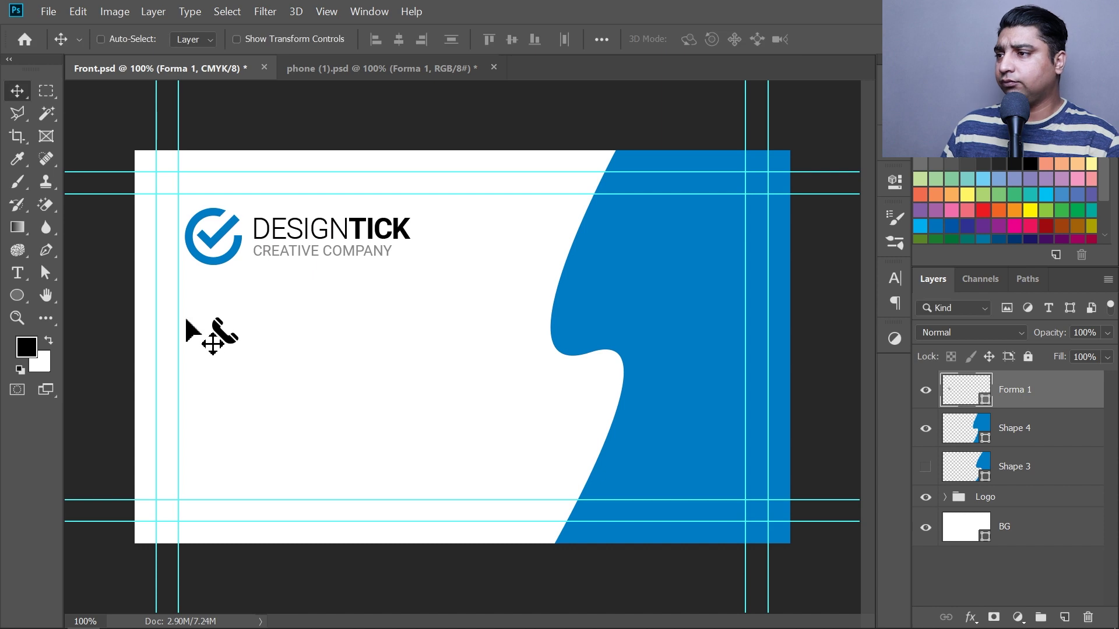
left_click_drag(215, 320, 235, 331)
Recolor the phone icon with the blue sampled from the logo mark.
left_click_drag(251, 373, 436, 373)
double_click(982, 402)
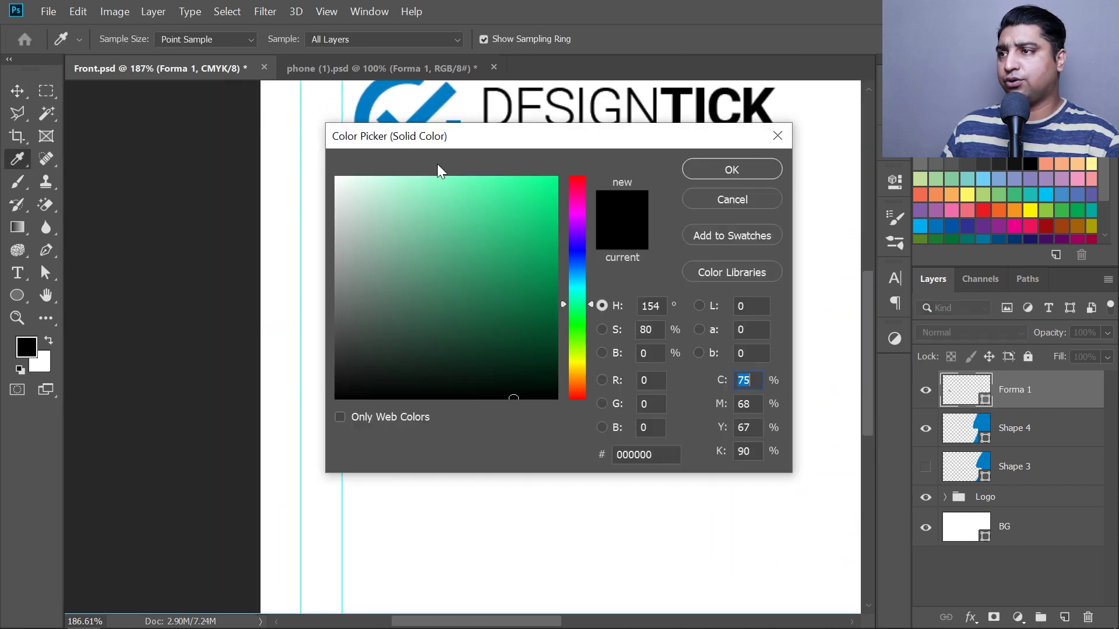
left_click(422, 109)
left_click(732, 169)
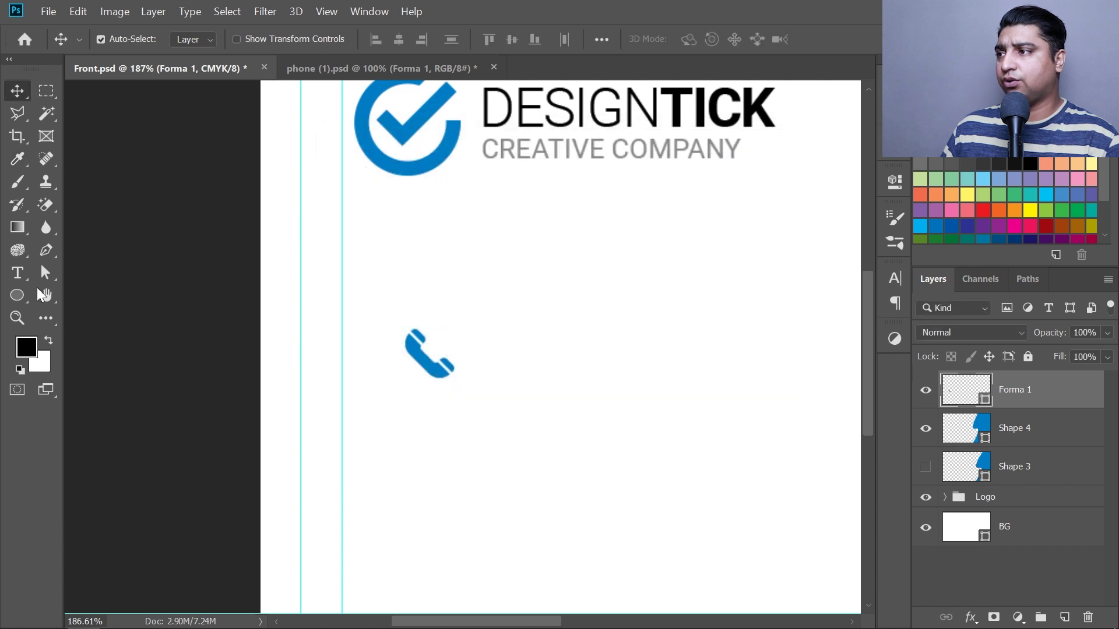
Draw a blue circle with the Ellipse tool, center it on the phone icon and move its layer beneath the icon's layer.
left_click(17, 299)
left_click(100, 326)
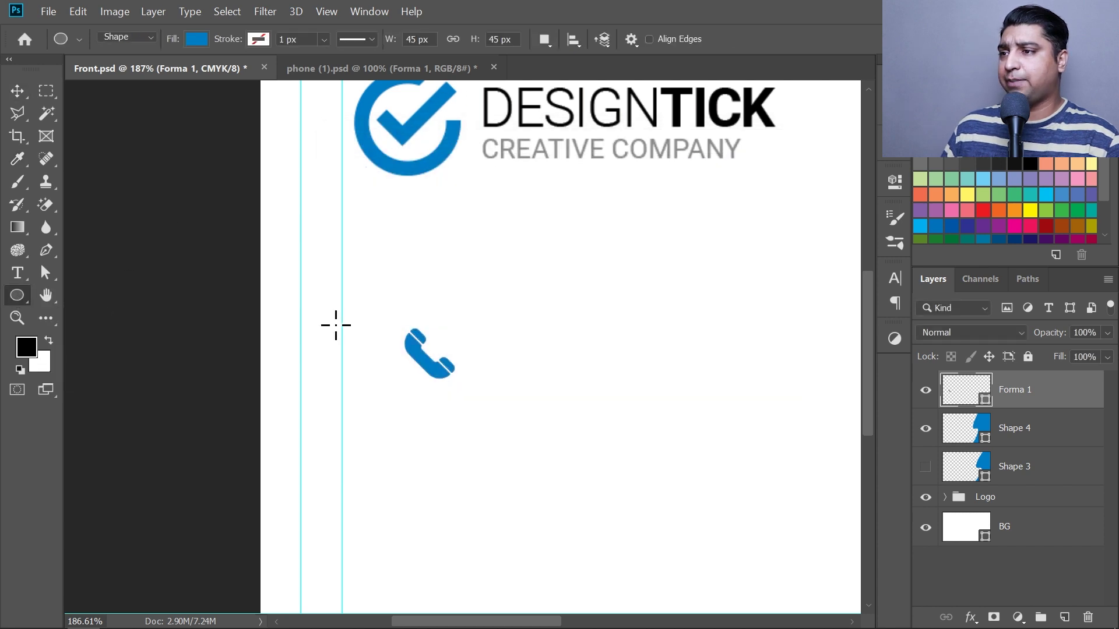
left_click_drag(381, 313, 466, 393)
key("v")
left_click(897, 184)
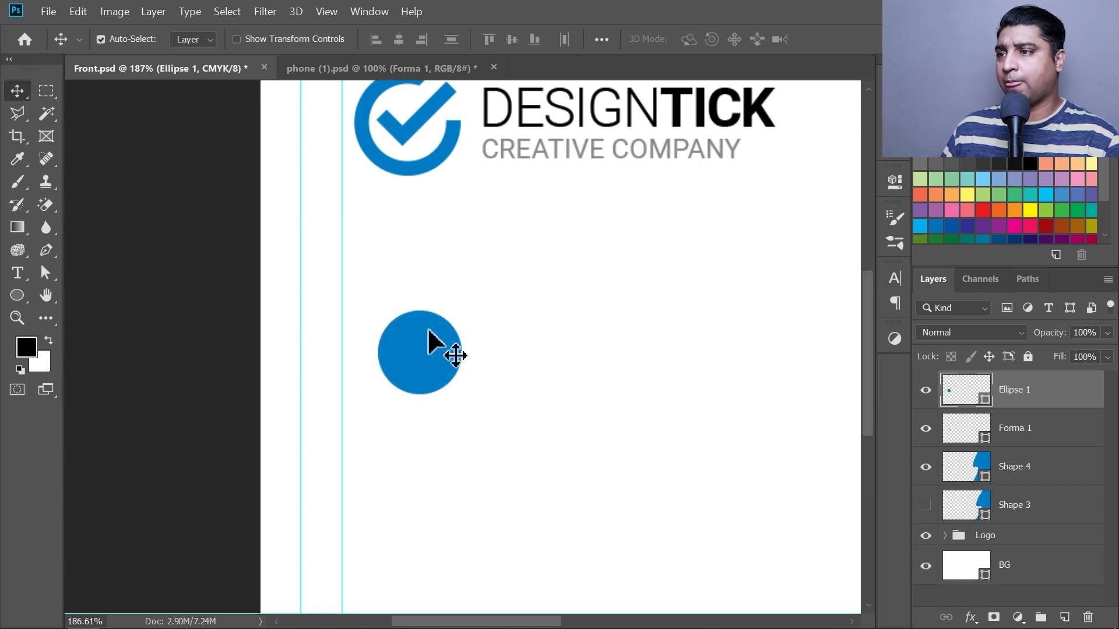
left_click_drag(422, 363, 431, 364)
left_click_drag(1017, 398, 1014, 435)
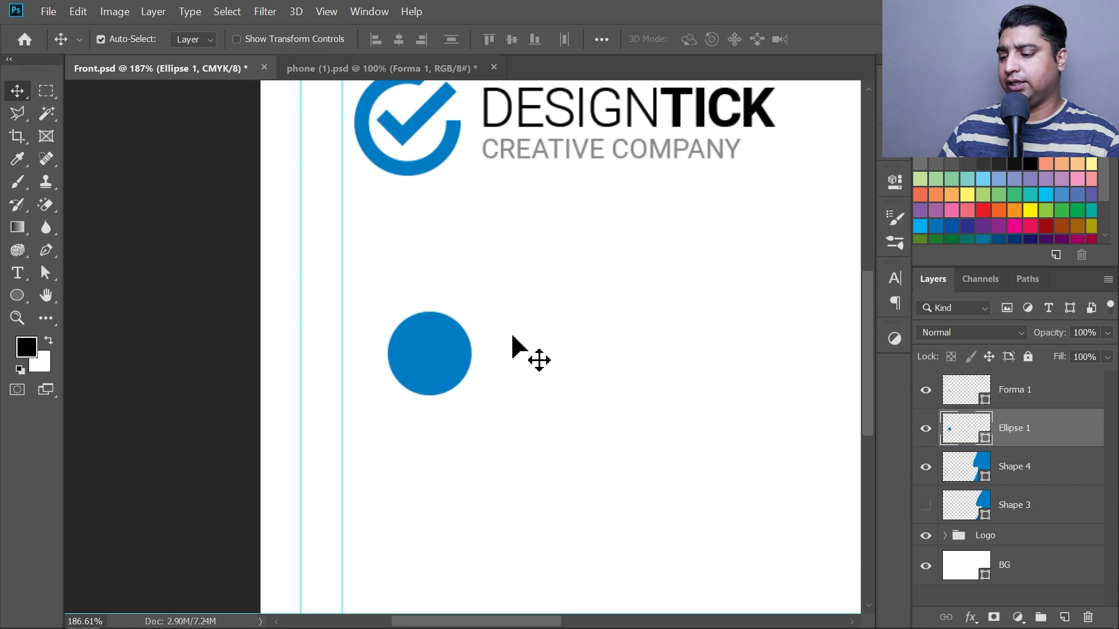
Restyle the circle around the phone icon with no fill and a 2 px stroke in the blue sampled from the logo mark.
key("u")
left_click(197, 39)
left_click(121, 72)
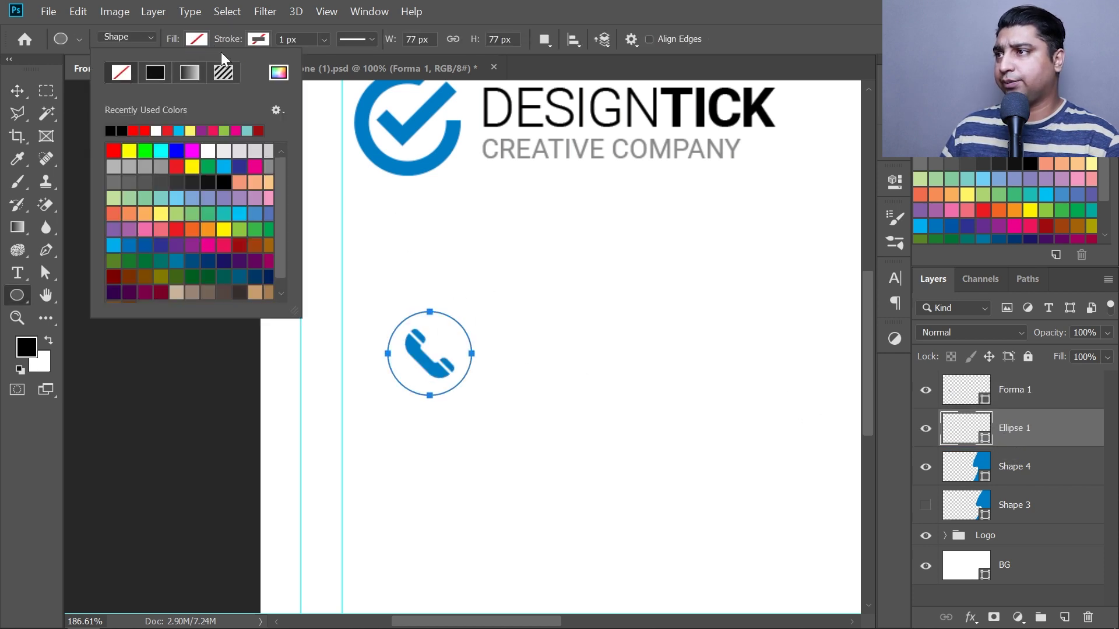
left_click(259, 39)
left_click(340, 72)
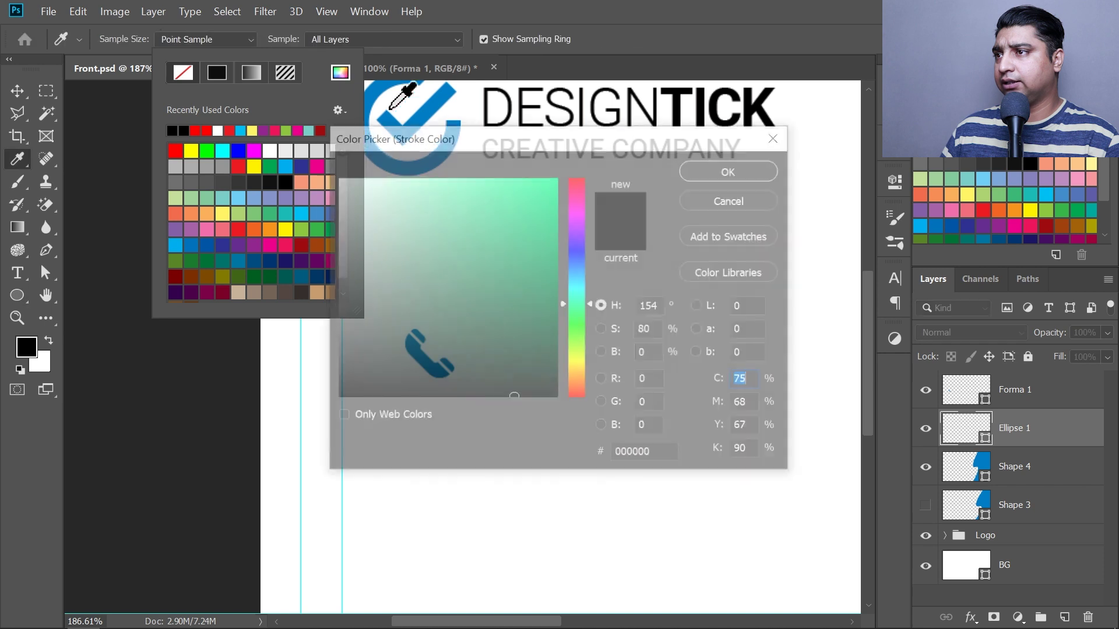
left_click(417, 108)
left_click(725, 174)
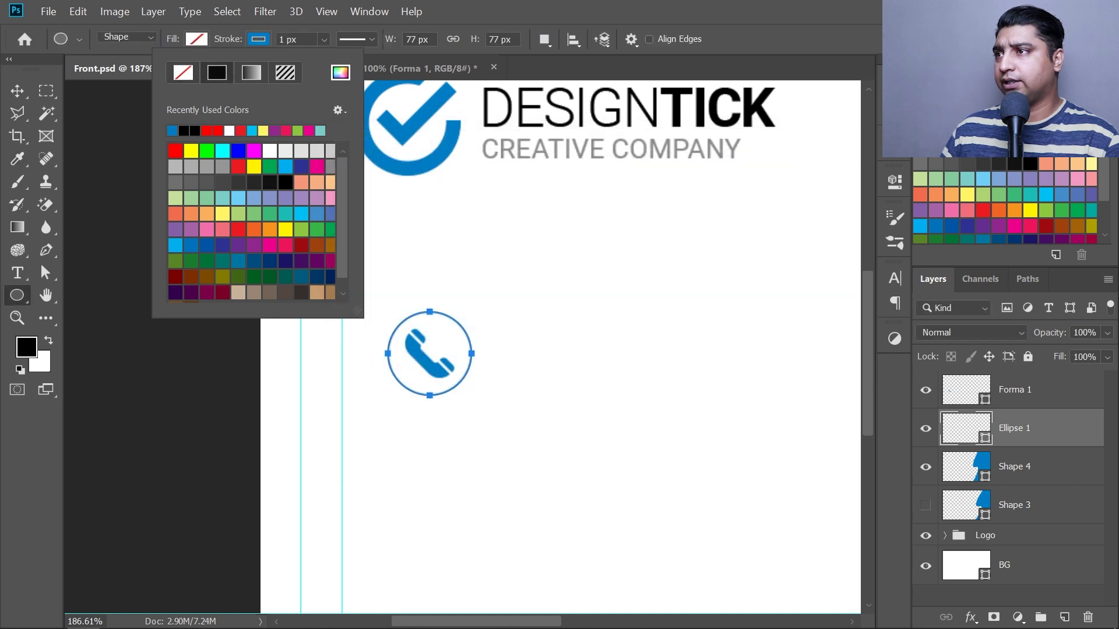
left_click(234, 42)
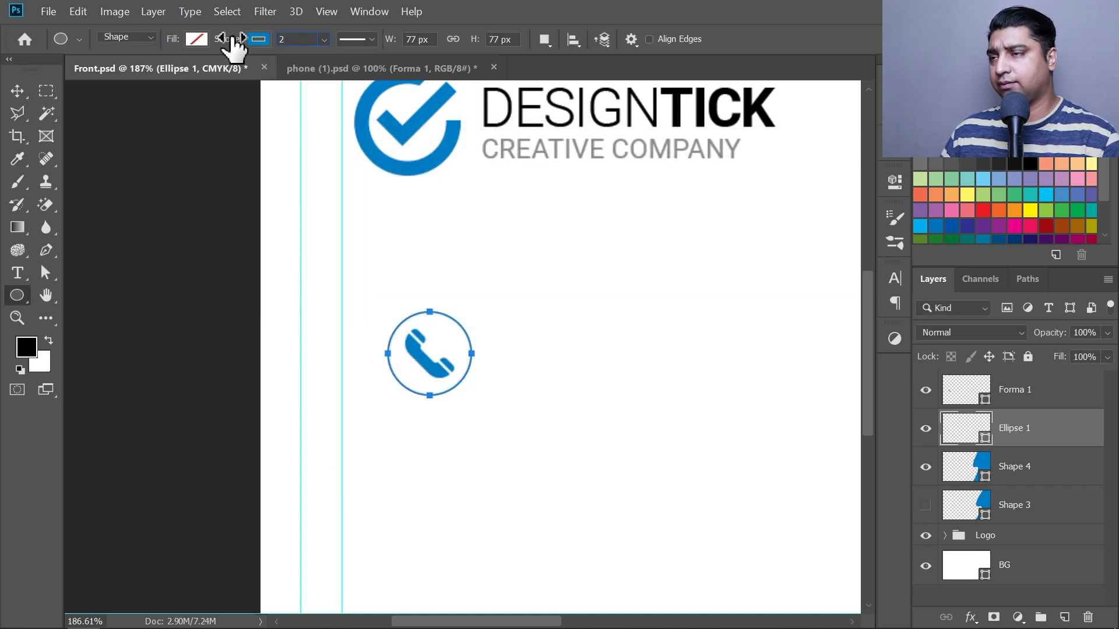
left_click_drag(234, 42, 231, 42)
left_click(14, 92)
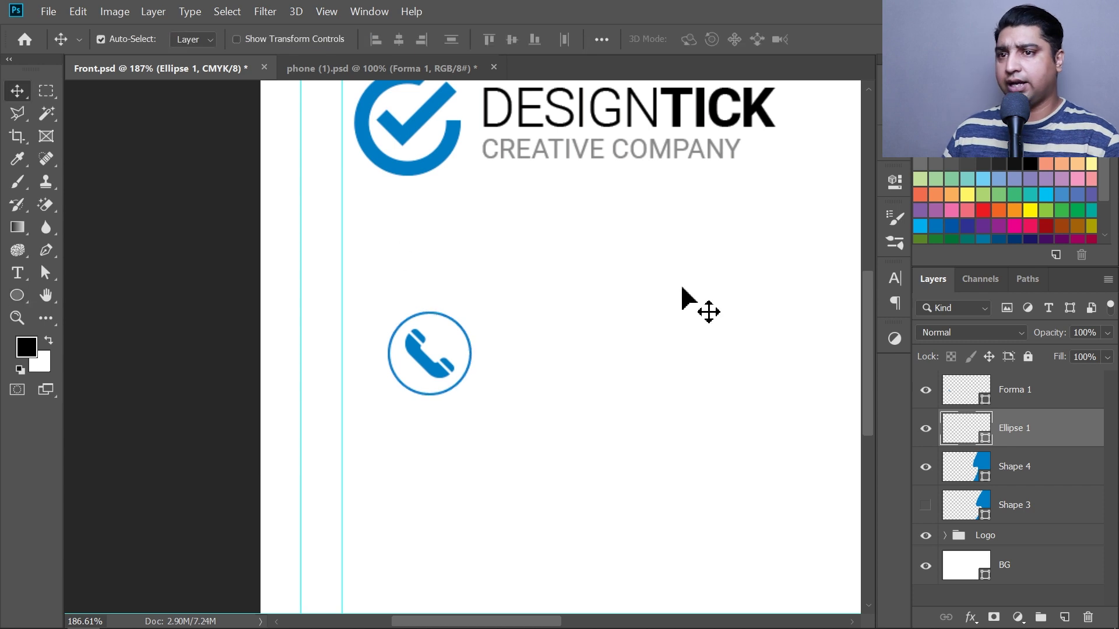
Scale the phone icon down slightly so it has more room inside the circle outline.
left_click(1052, 394)
key("ctrl+t")
left_click_drag(452, 373, 442, 369)
key("Return")
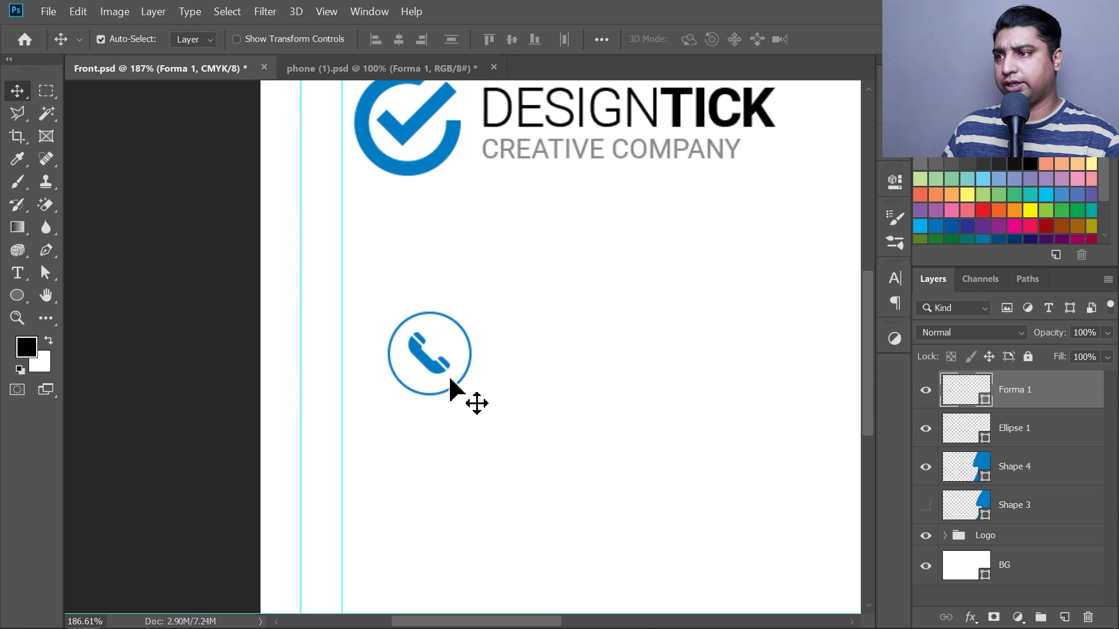
double_click(15, 324)
key("v")
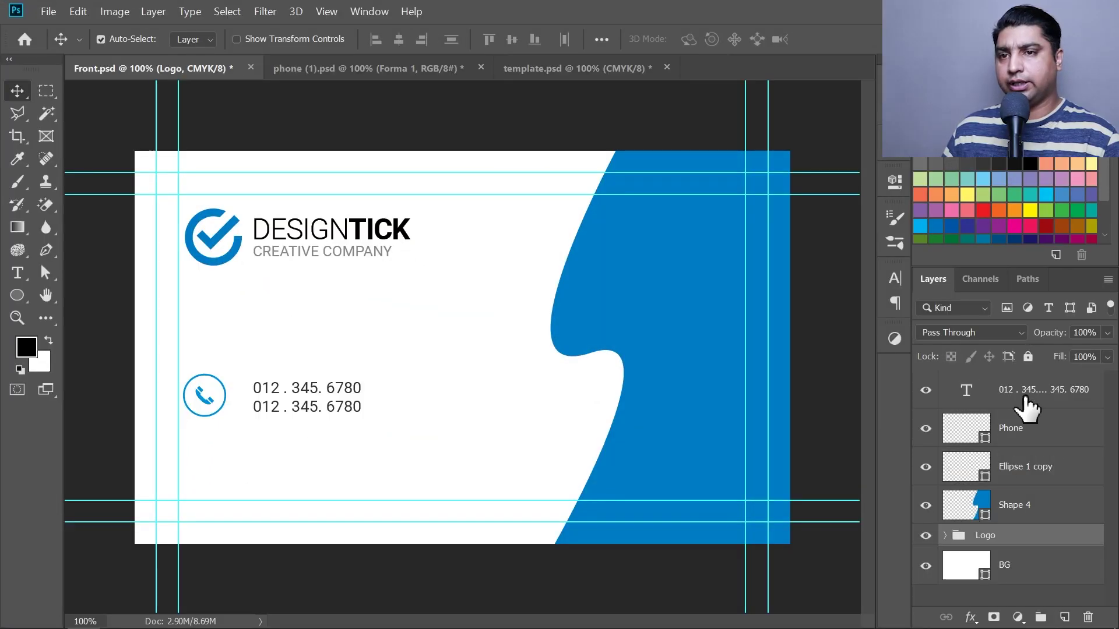
Nudge the two-line phone number text closer to the phone icon.
left_click(1021, 397)
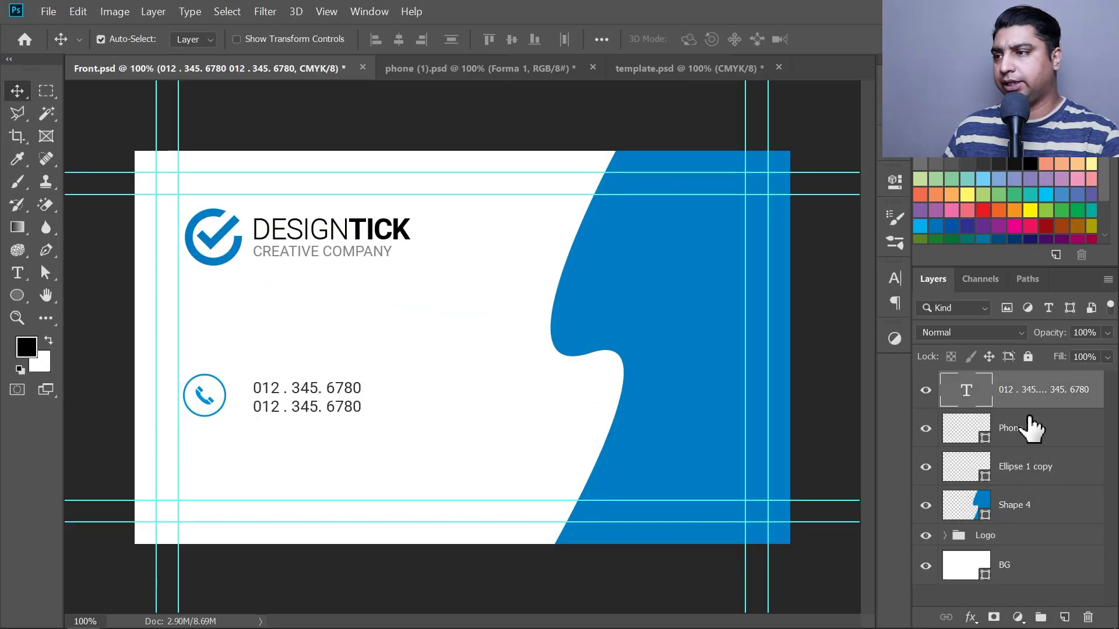
key("shift+Left")
key("shift+Left")
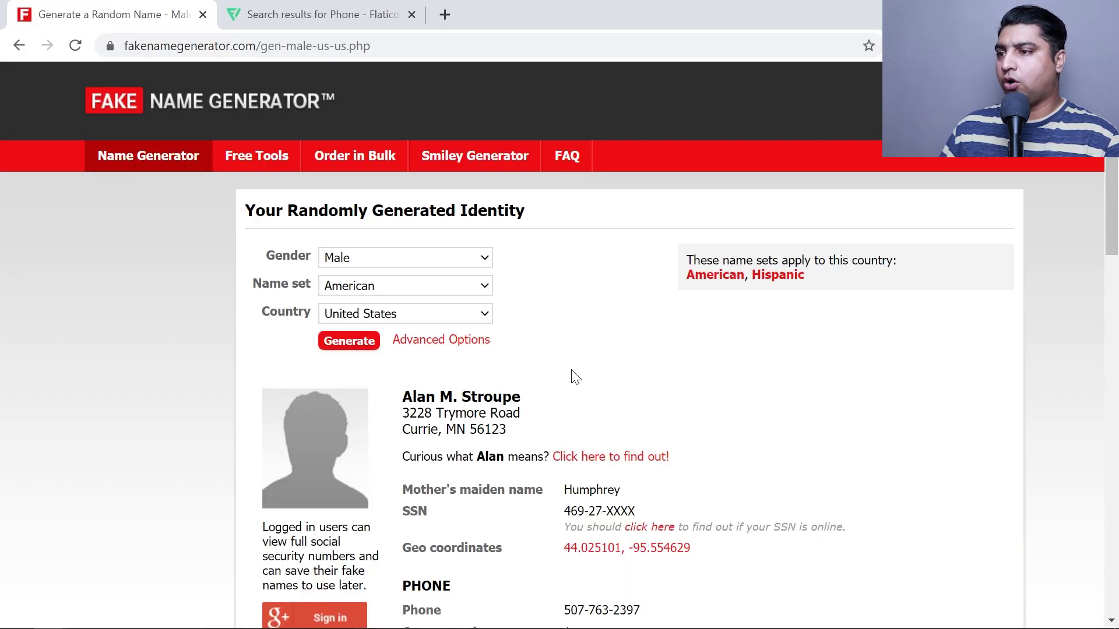
Look through the generated identity on the Fake Name Generator page and highlight its phone number and postal address as sample contact details.
scroll(570, 377, "down", 3)
scroll(569, 379, "down", 1)
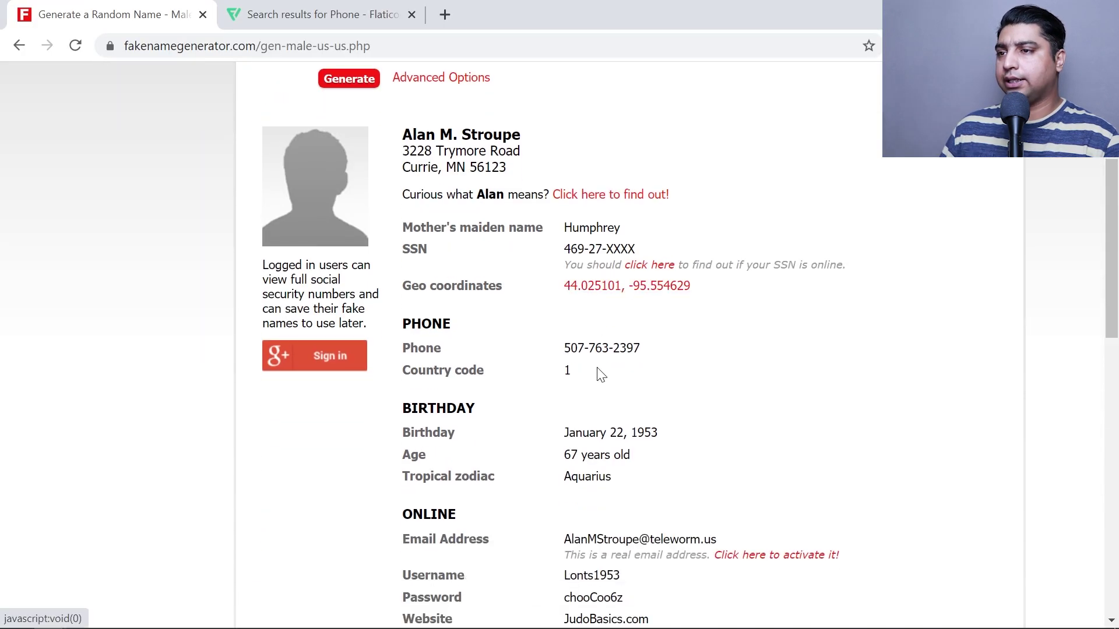
triple_click(598, 348)
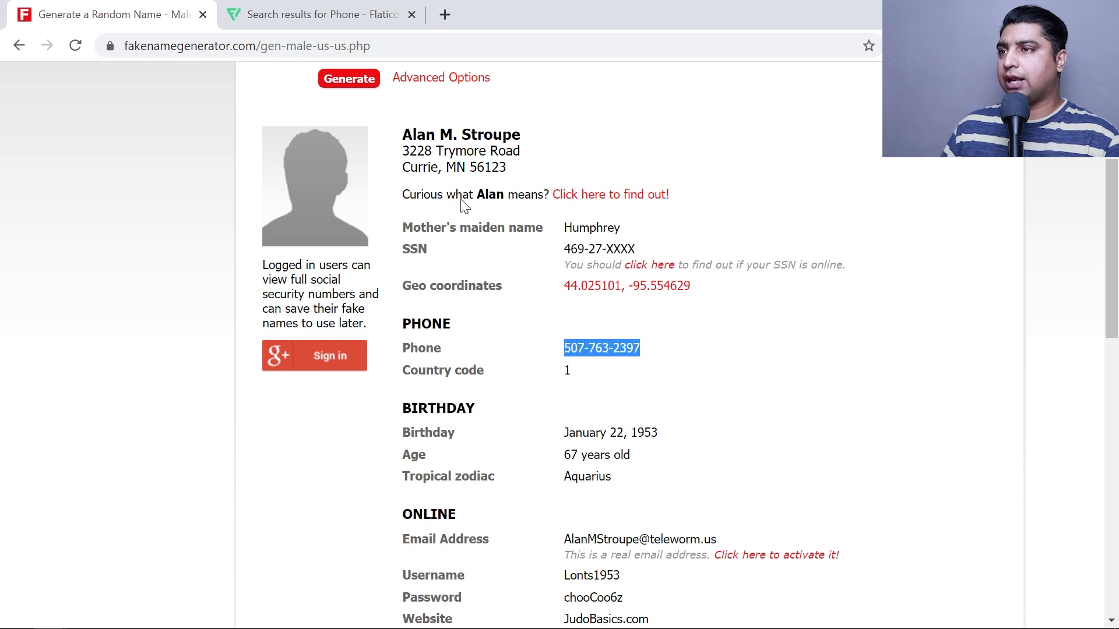
left_click(512, 175)
left_click_drag(401, 149, 477, 169)
scroll(361, 261, "up", 3)
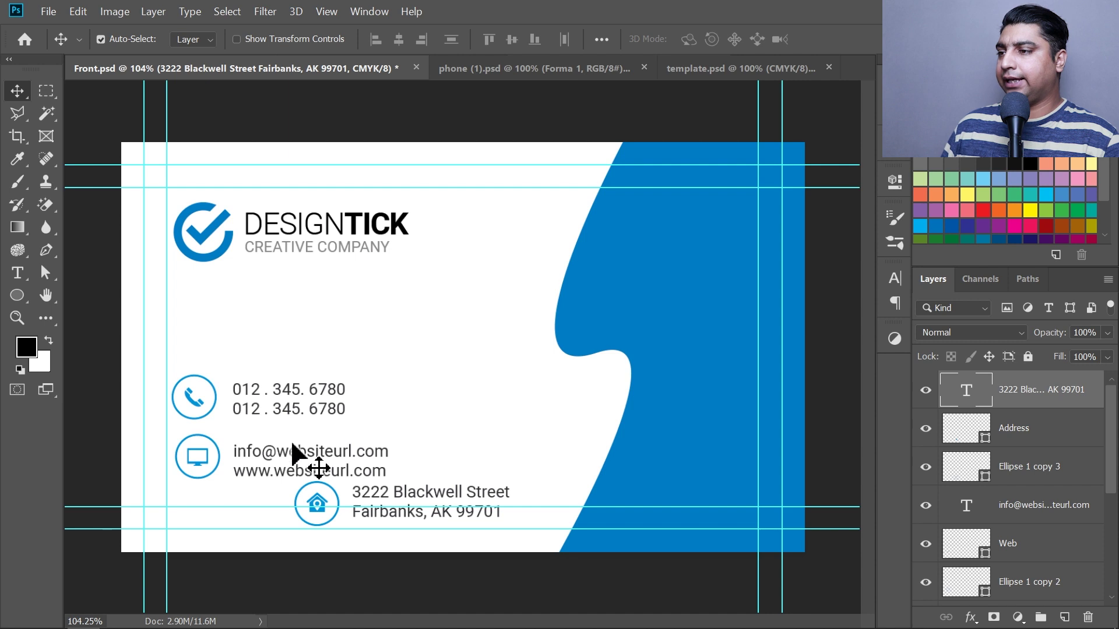
Nudge the e-mail and website text up slightly, and group the phone number text, phone icon and its circle layers.
left_click_drag(277, 457, 277, 455)
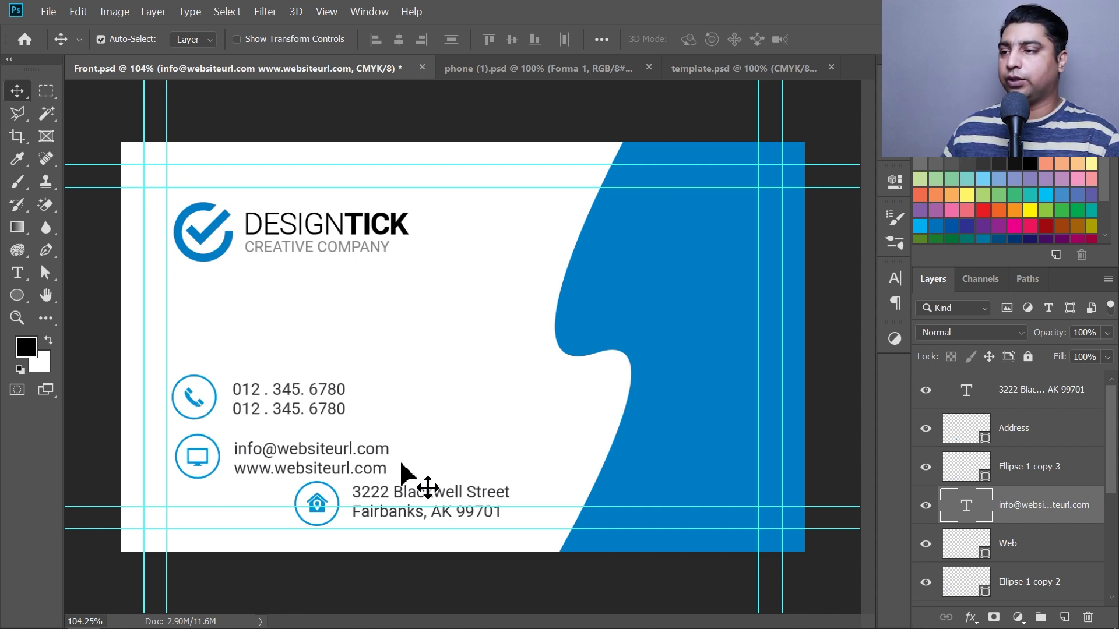
left_click(296, 408)
scroll(999, 568, "down", 3)
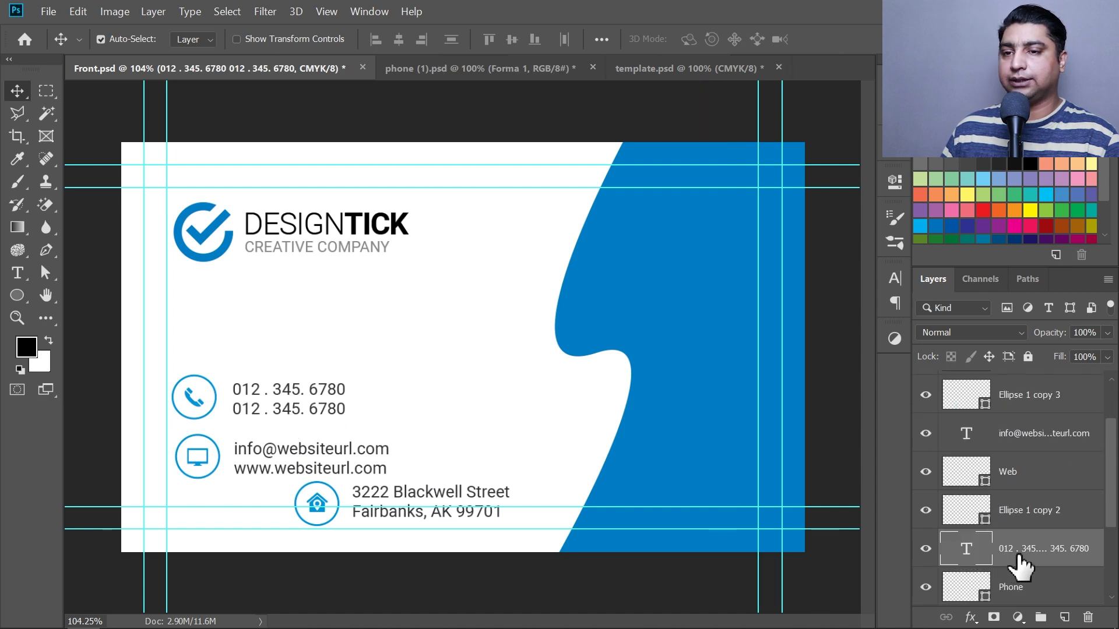
left_click(1008, 521, "ctrl")
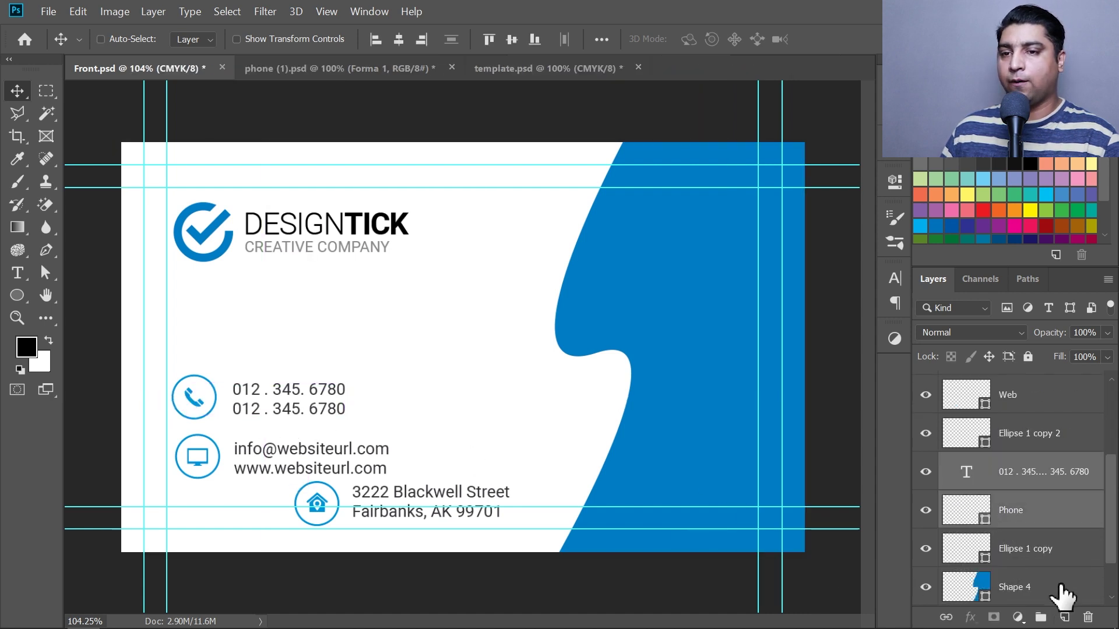
left_click(1033, 557, "ctrl")
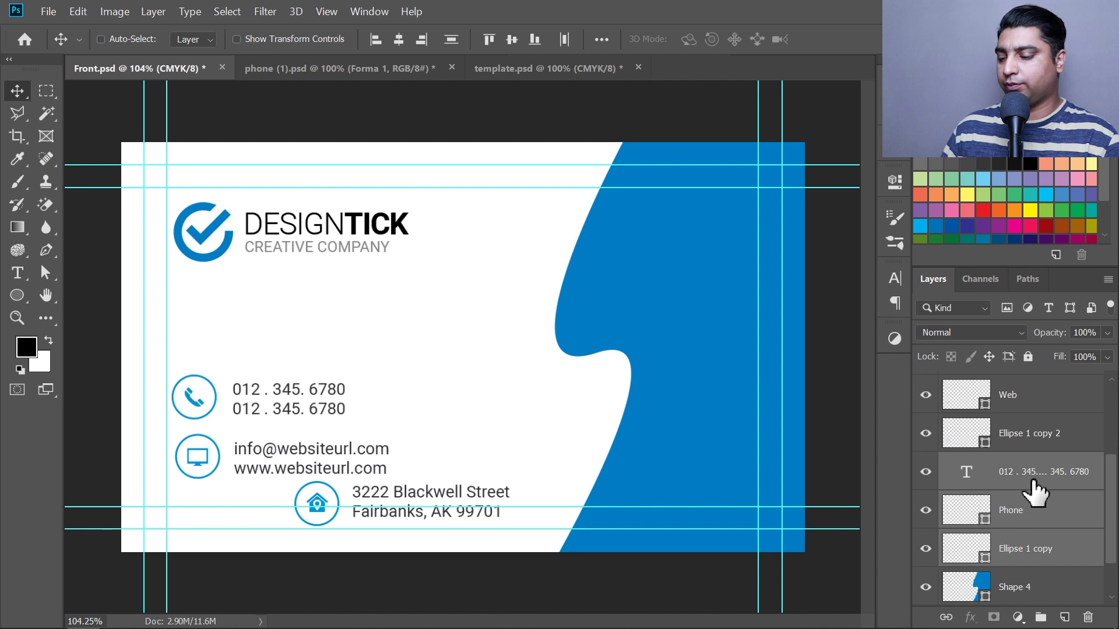
key("ctrl+g")
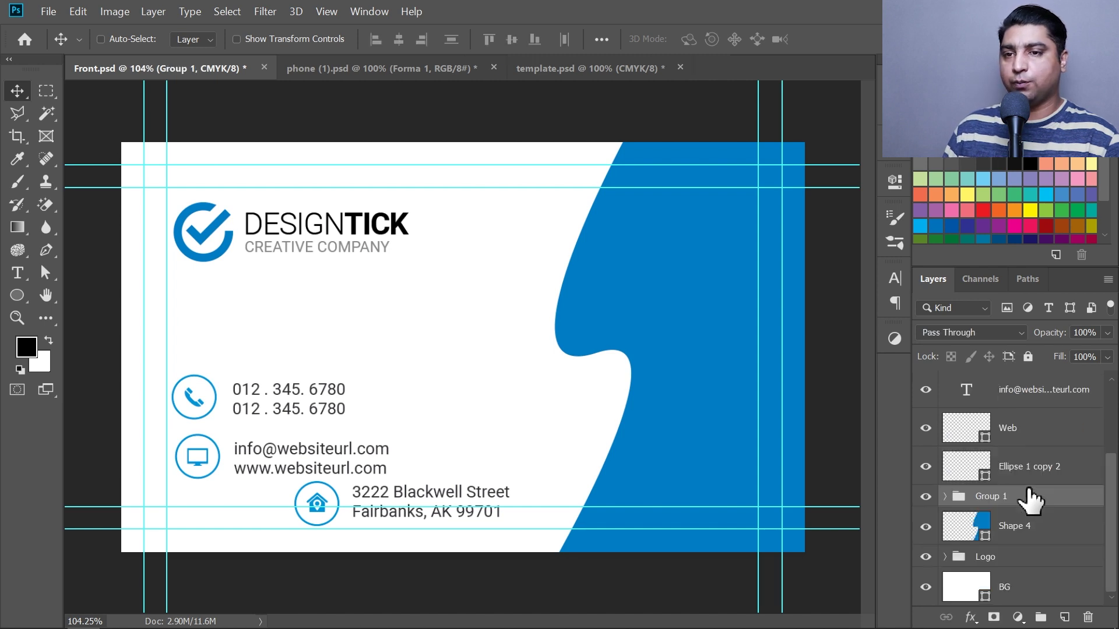
Close the Swatches panel group to make room for the layer list and rename the new layer group as Phone.
left_click_drag(995, 265, 994, 238)
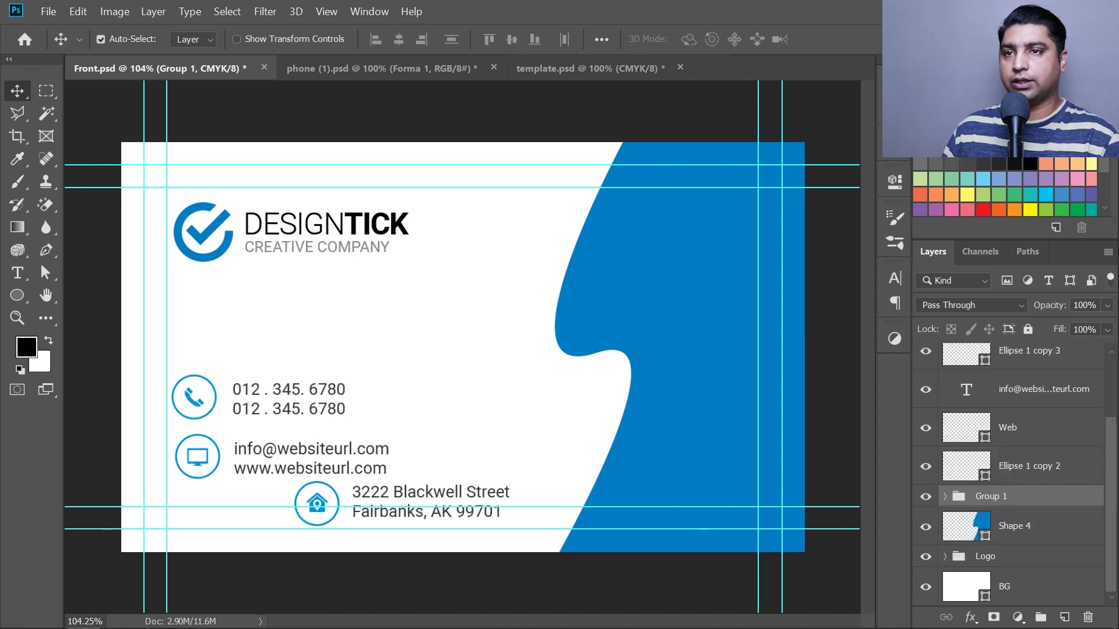
left_click(1108, 74)
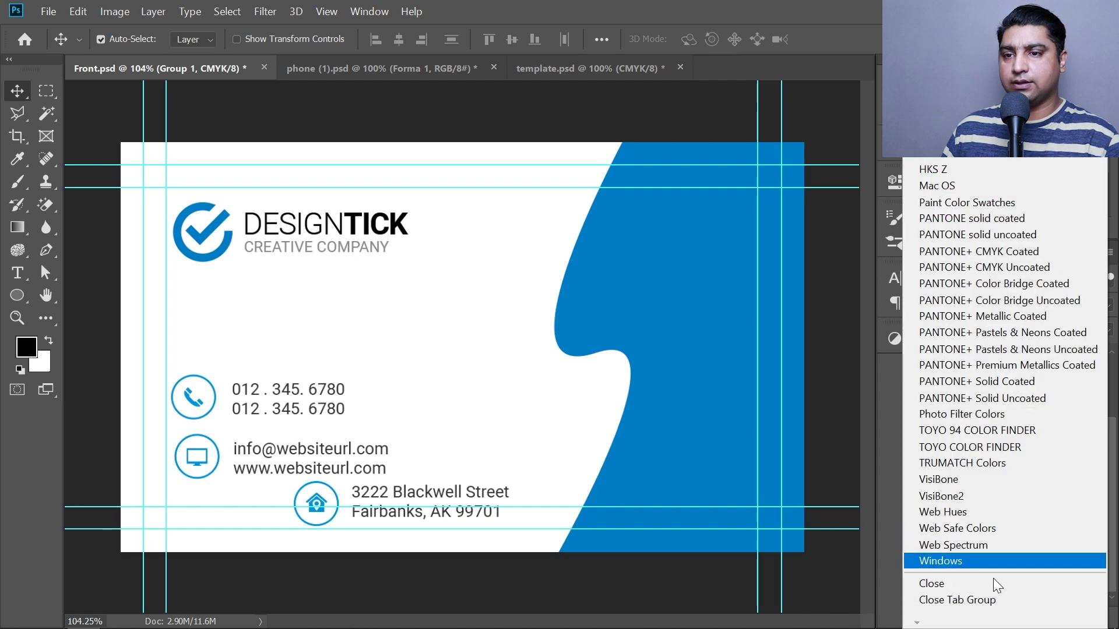
left_click(968, 601)
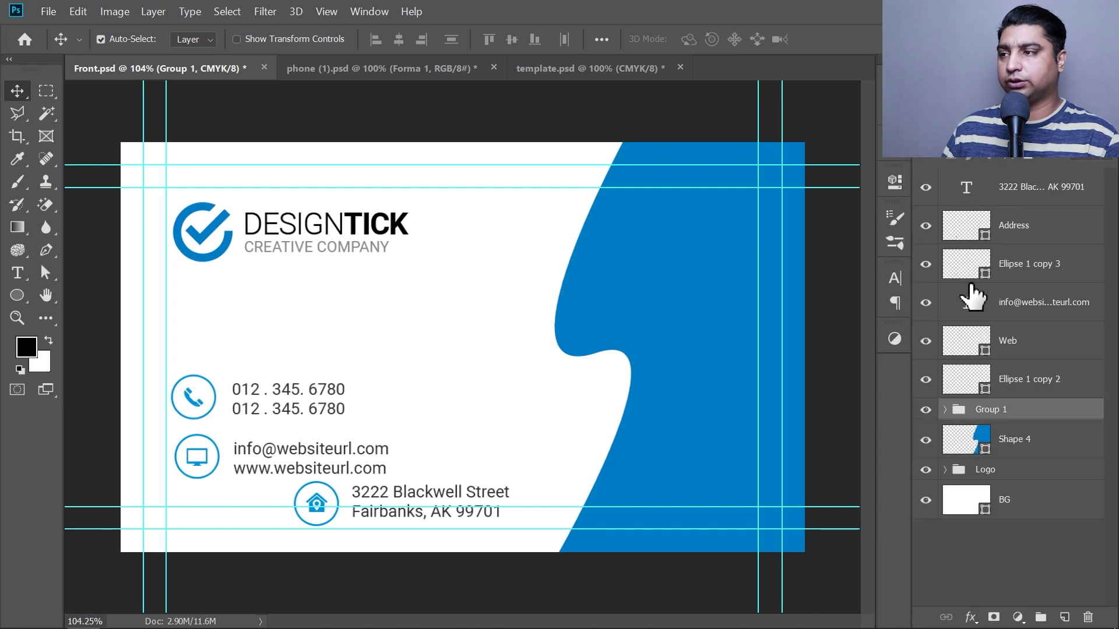
double_click(990, 409)
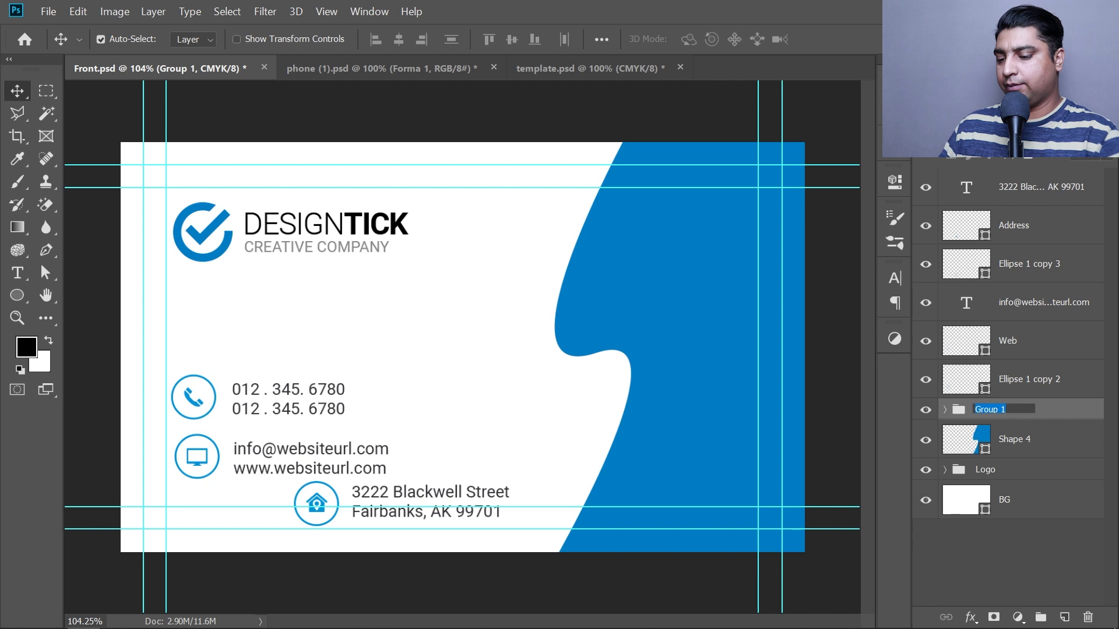
key("Return")
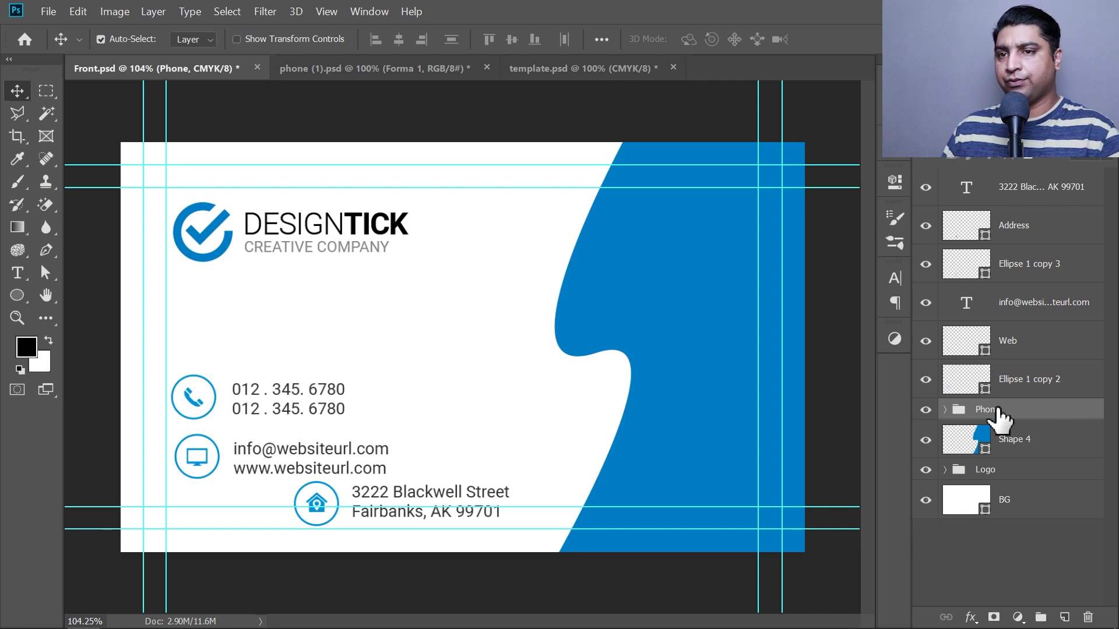
Group the Web icon, its circle and the e-mail and website text layers, and name the group Web/Email.
left_click(1017, 345)
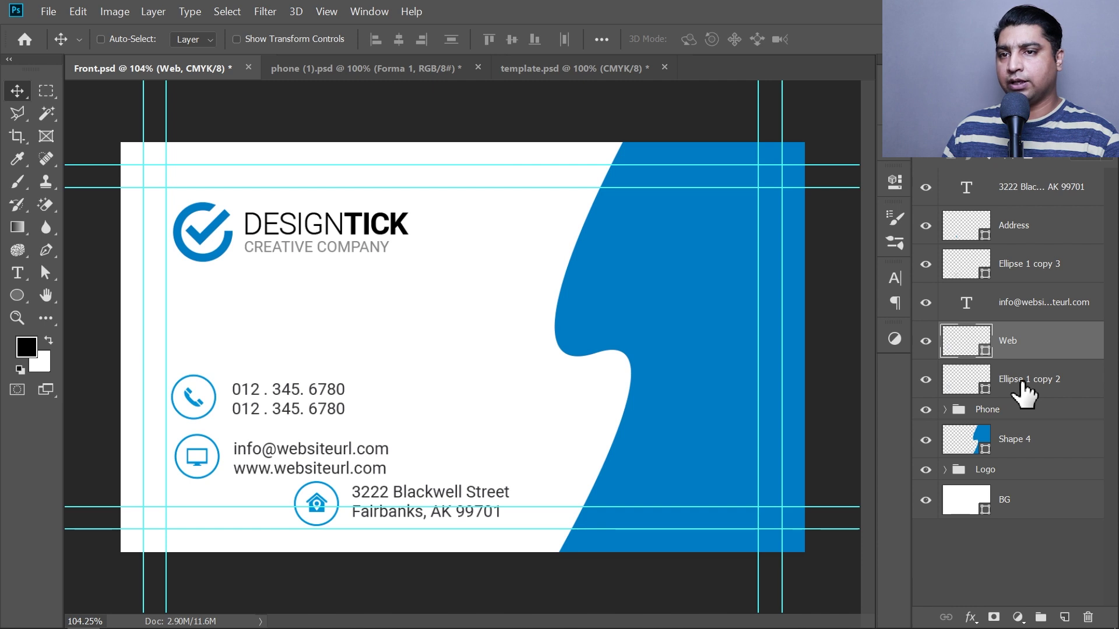
left_click(1024, 393, "ctrl")
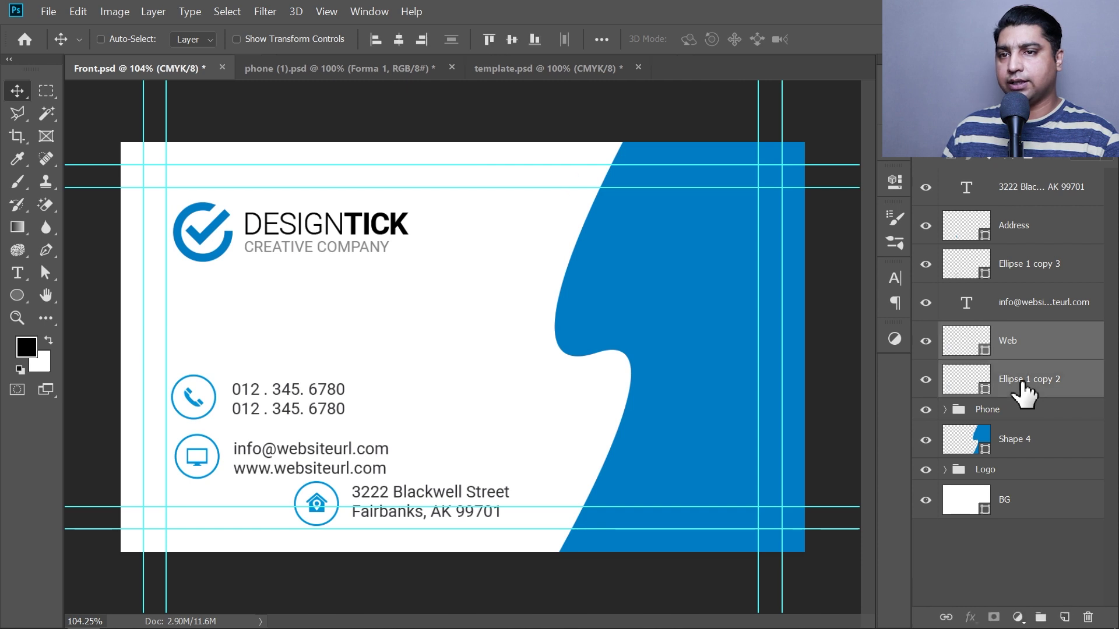
left_click(1028, 313, "ctrl")
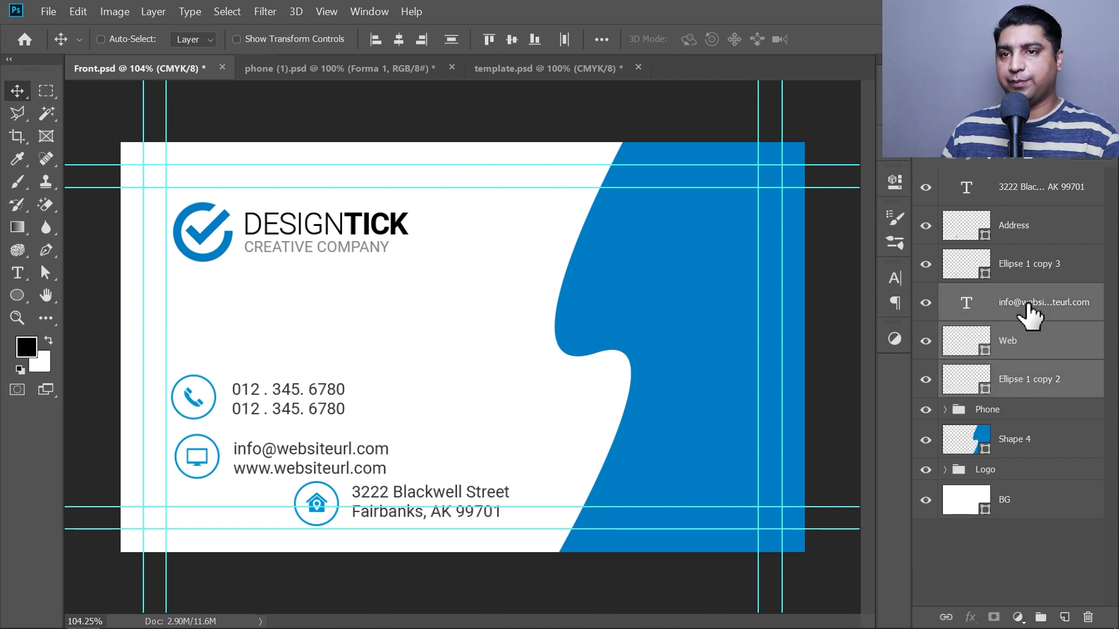
key("ctrl+g")
double_click(989, 294)
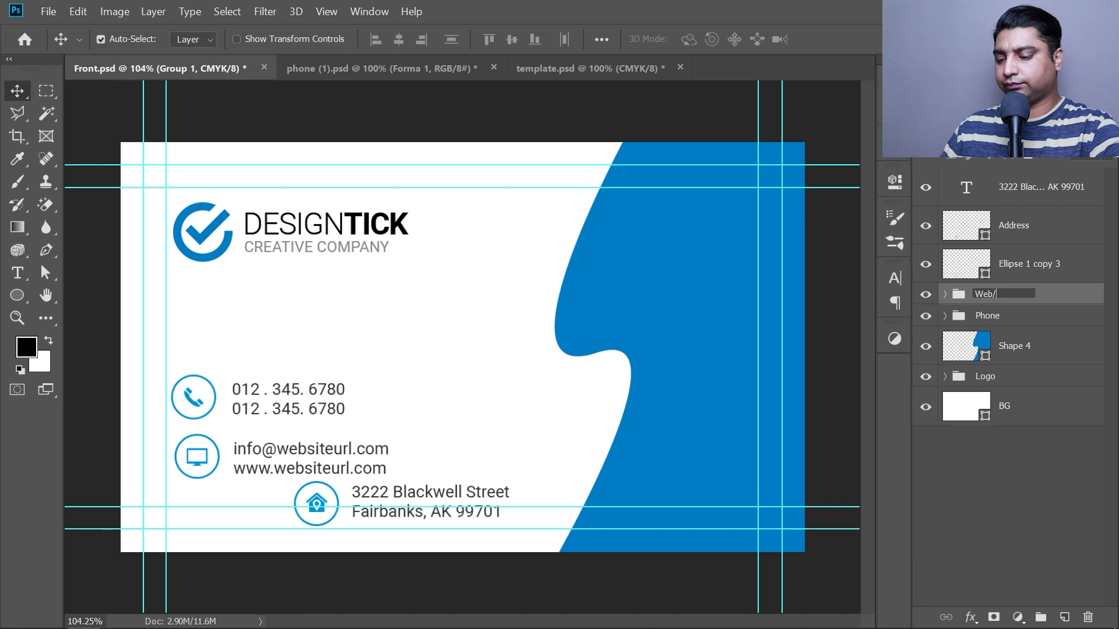
key("Return")
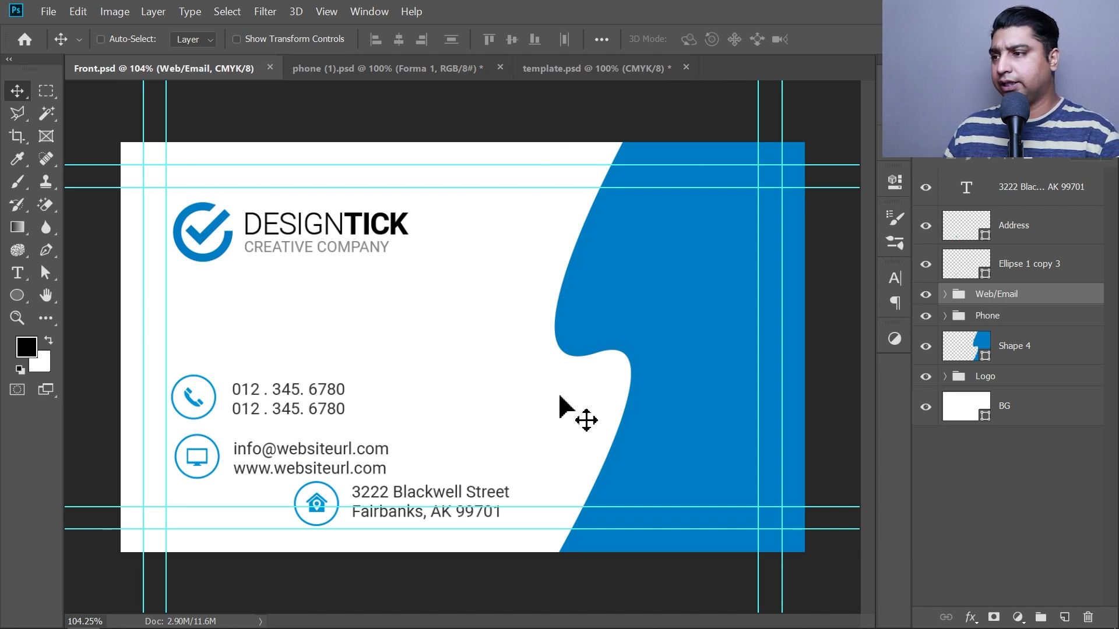
Move the Web/Email group so its icon circle lines up directly below the phone icon's circle.
left_click_drag(180, 482, 425, 434)
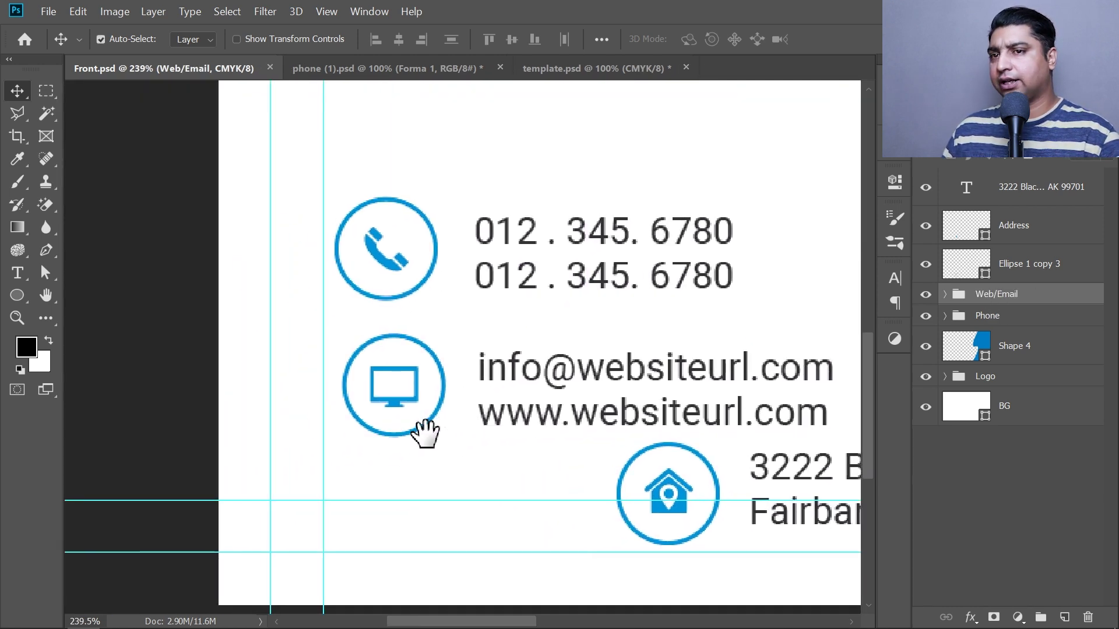
key("ctrl+t")
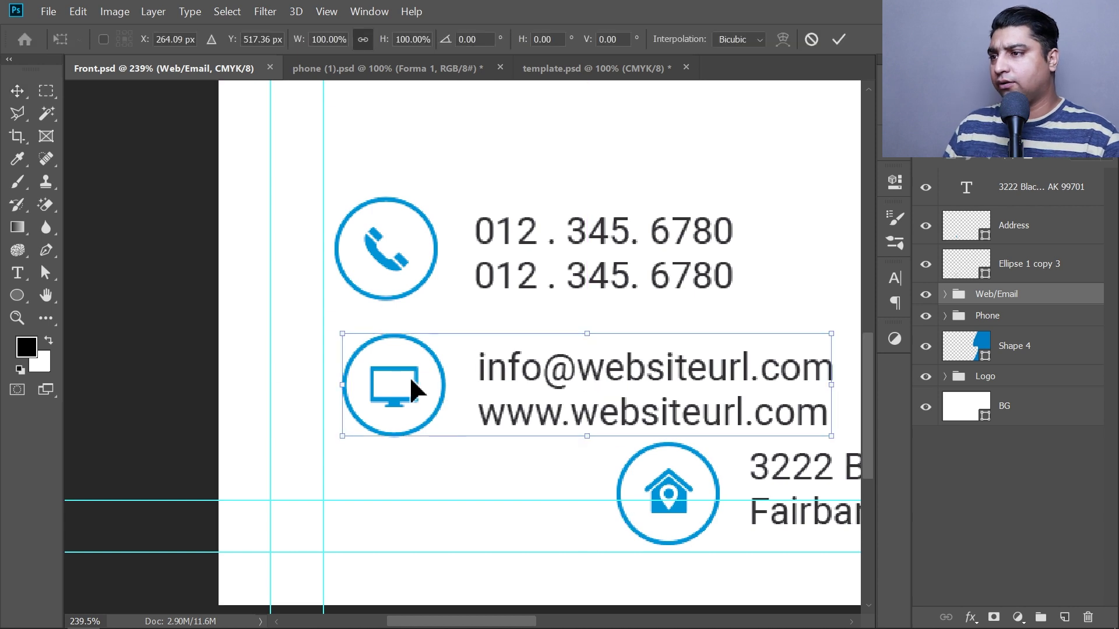
left_click_drag(411, 380, 408, 384)
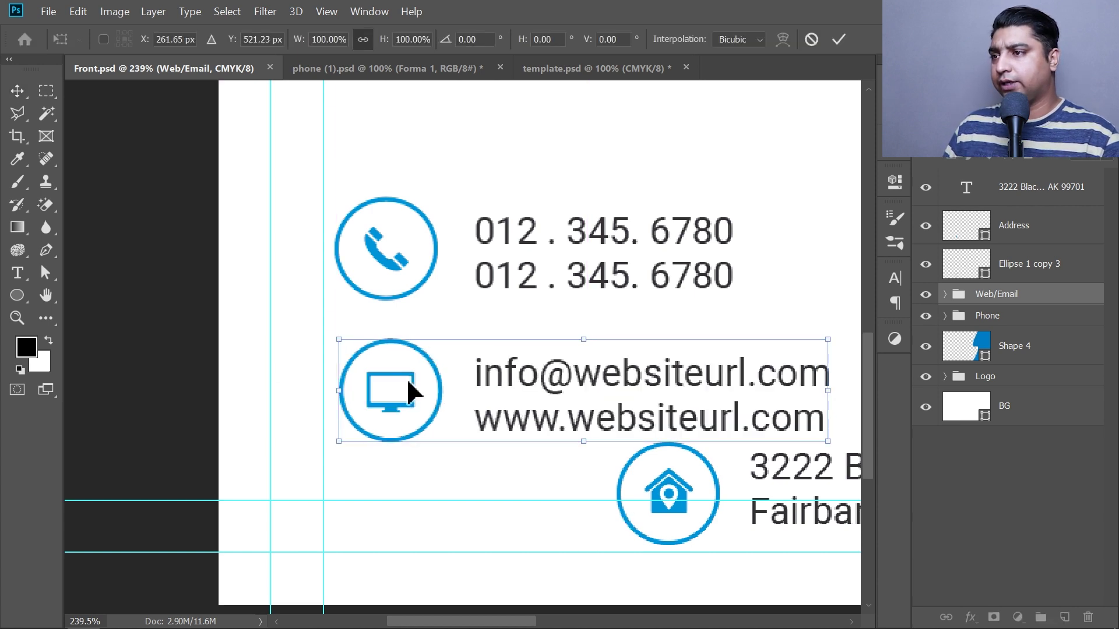
key("Return")
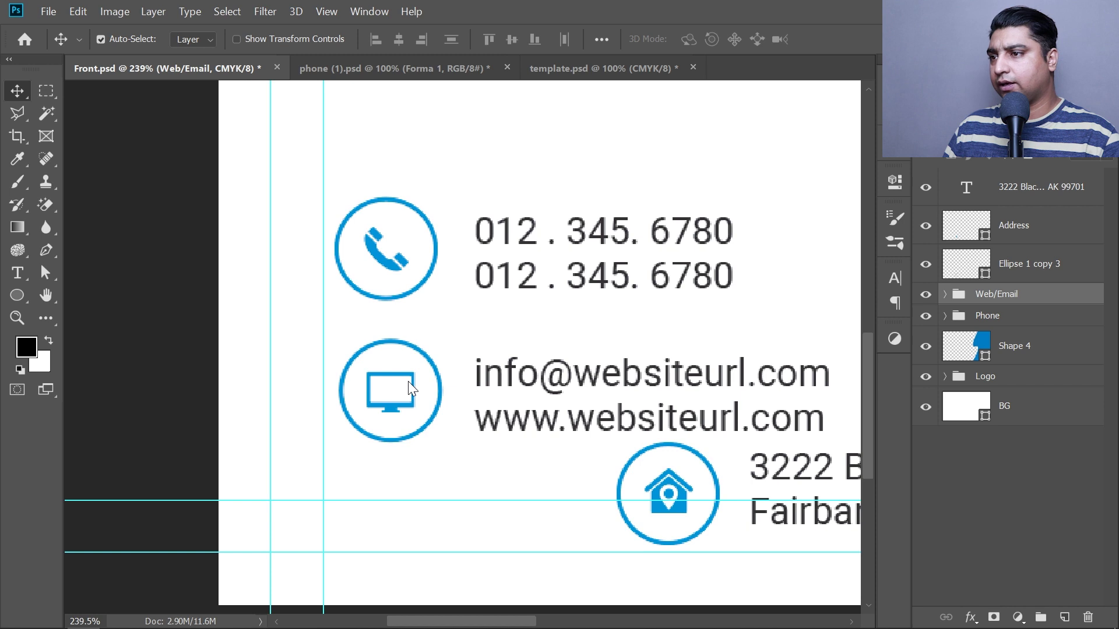
key("ctrl+t")
mouse_move(399, 400)
left_mouse_down()
mouse_move(387, 274)
mouse_move(402, 254)
mouse_move(387, 250)
mouse_move(393, 396)
left_mouse_up()
key("Return")
Nudge the e-mail and website text slightly right to line it up with the phone numbers.
left_click(524, 463)
left_click(518, 388)
left_click_drag(517, 388, 521, 387)
scroll(513, 373, "down", 3)
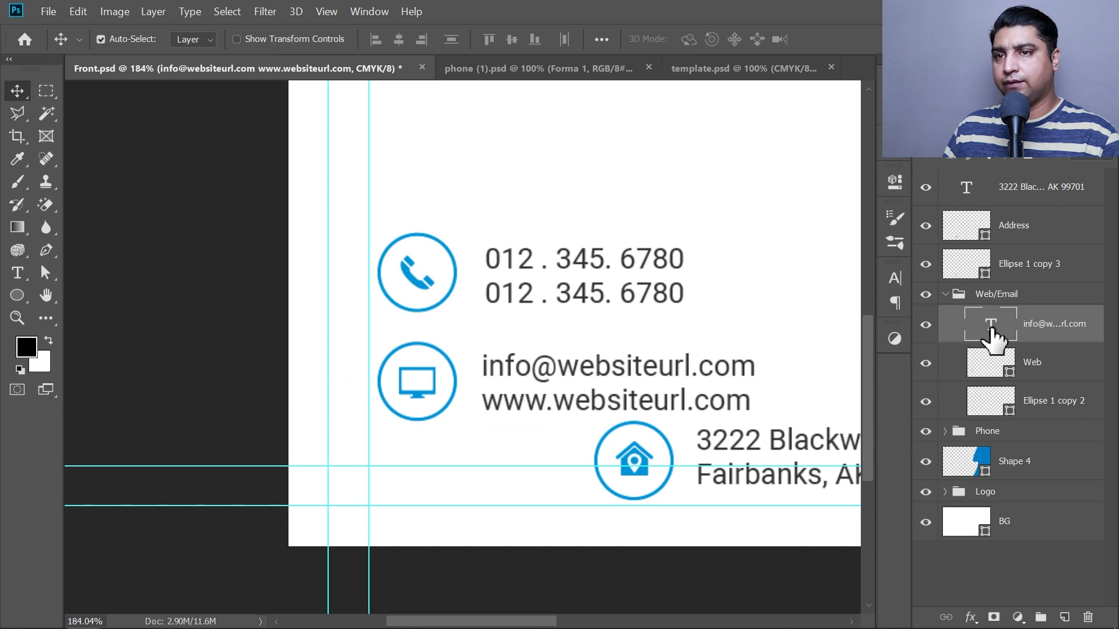
Group the Address icon, its circle and the address text layers, and name the group address.
left_click(994, 266)
scroll(993, 270, "up", 2)
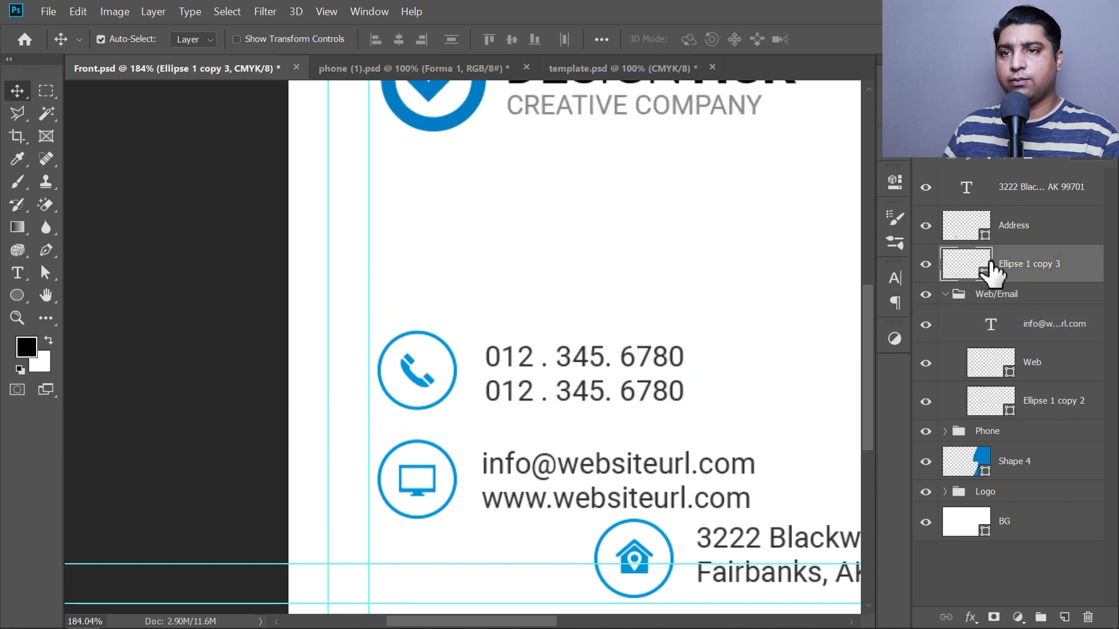
left_click(1020, 230, "ctrl")
left_click(1023, 198, "ctrl")
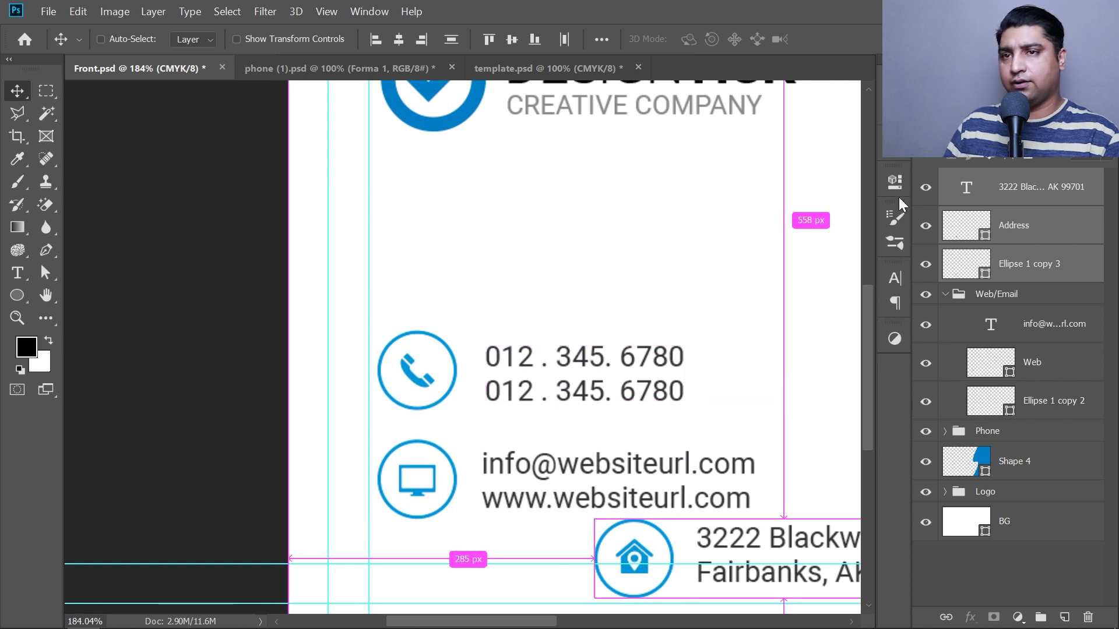
key("ctrl+g")
double_click(991, 179)
type("address")
key("Return")
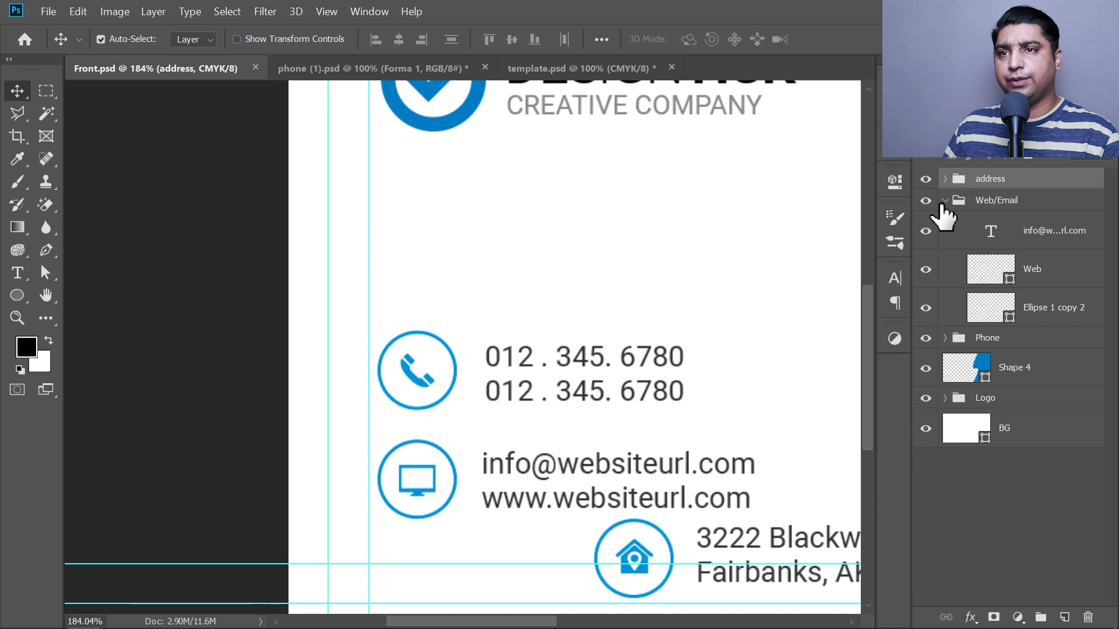
Collapse the Web/Email group, select the address group and set the Move tool's auto-select to Group.
left_click(941, 204)
left_click(945, 201)
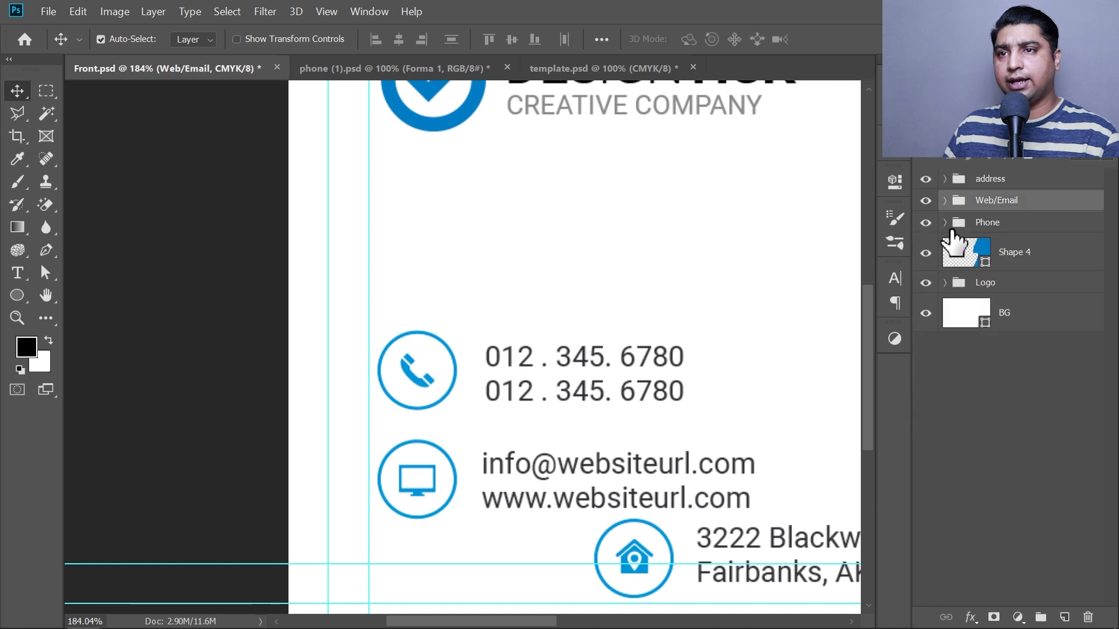
left_click_drag(792, 201, 713, 421)
left_click(991, 179)
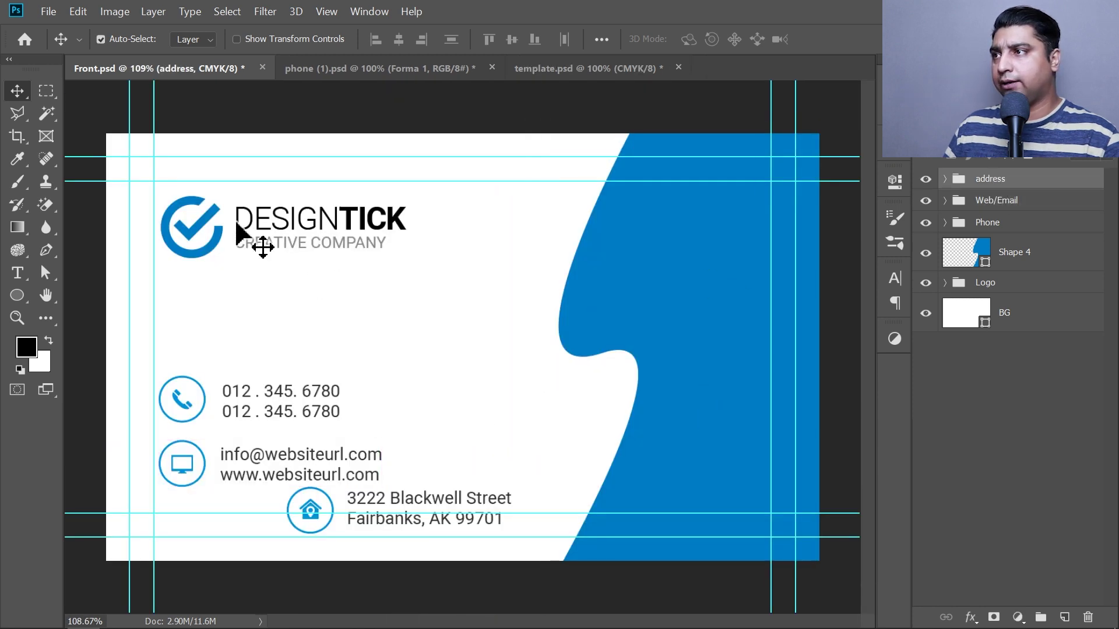
left_click(185, 41)
left_click(186, 54)
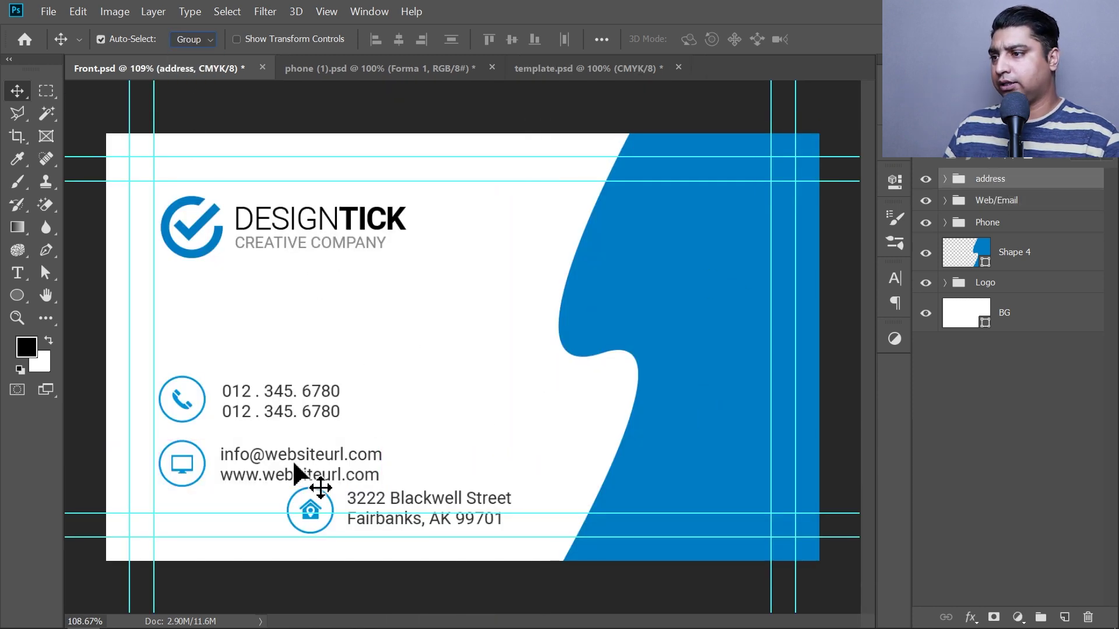
Move the address group below the Web/Email group so its icon circle lines up with the circles above.
left_click(319, 509)
left_click_drag(304, 508, 182, 518)
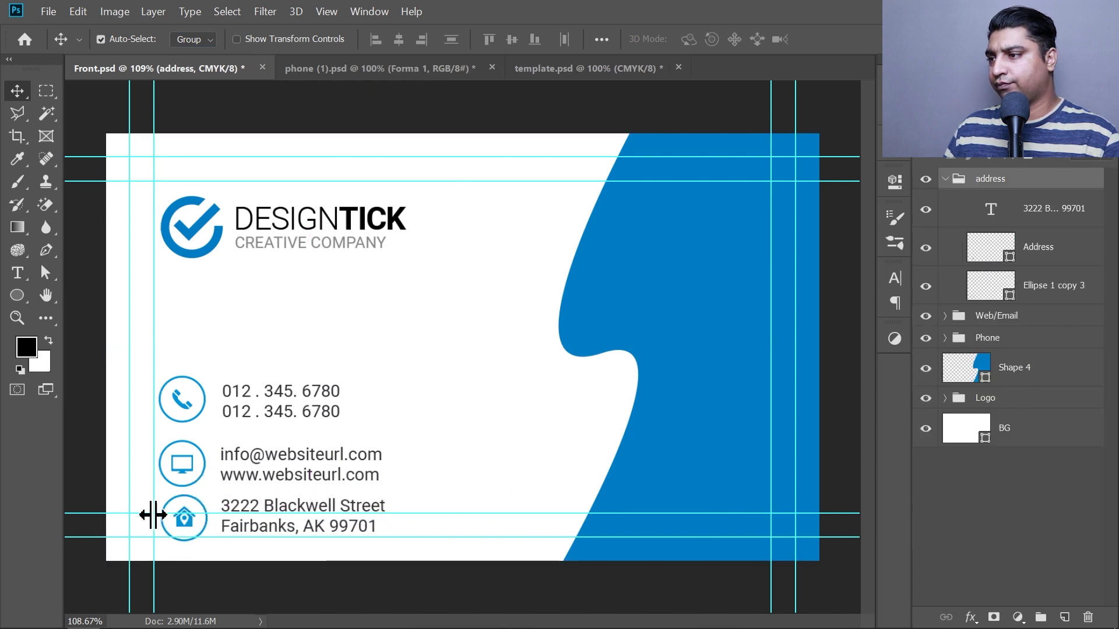
left_click(155, 517, "ctrl")
left_click(162, 518, "ctrl")
left_click(352, 439, "ctrl")
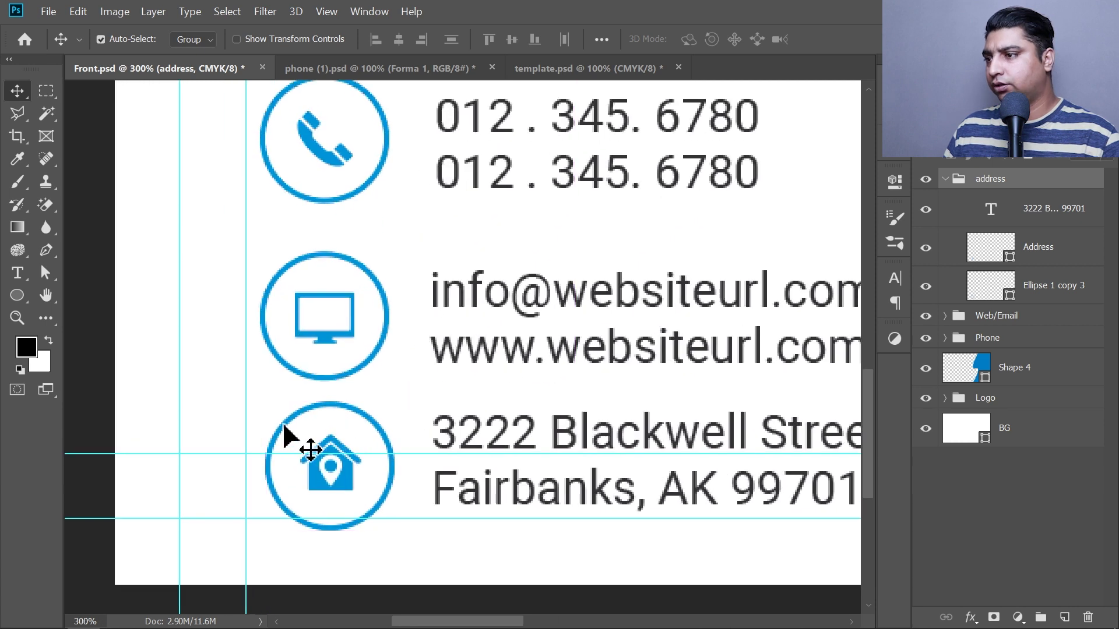
left_click_drag(290, 445, 275, 429)
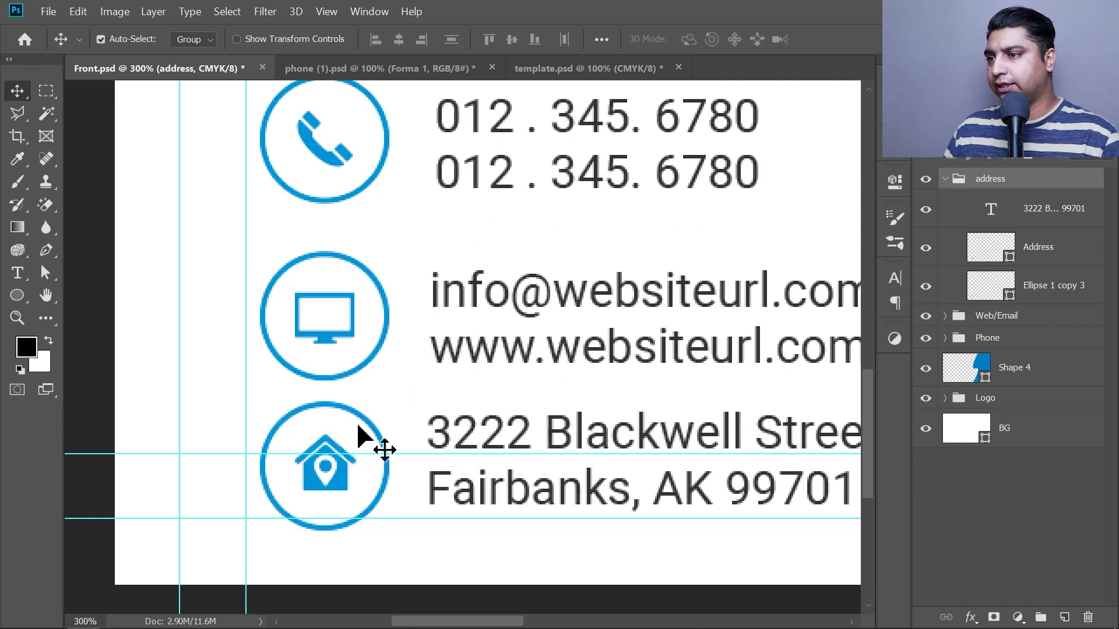
Switch auto-select back to Layer and move the address text slightly down to center it beside its icon.
left_click(448, 432)
left_click(442, 443)
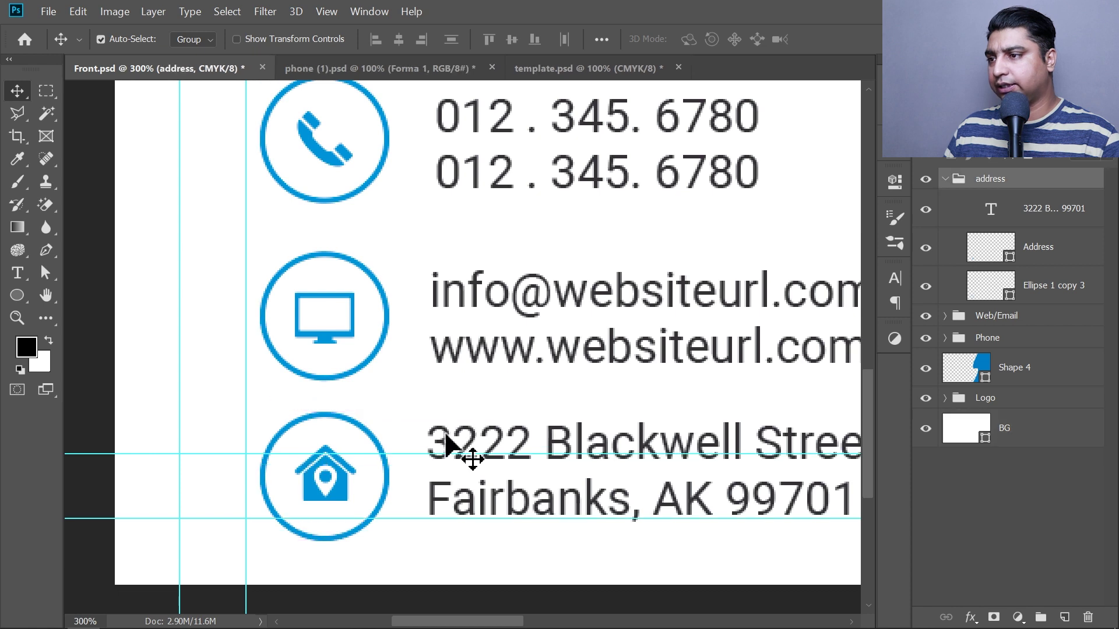
left_click(188, 41)
left_click(187, 70)
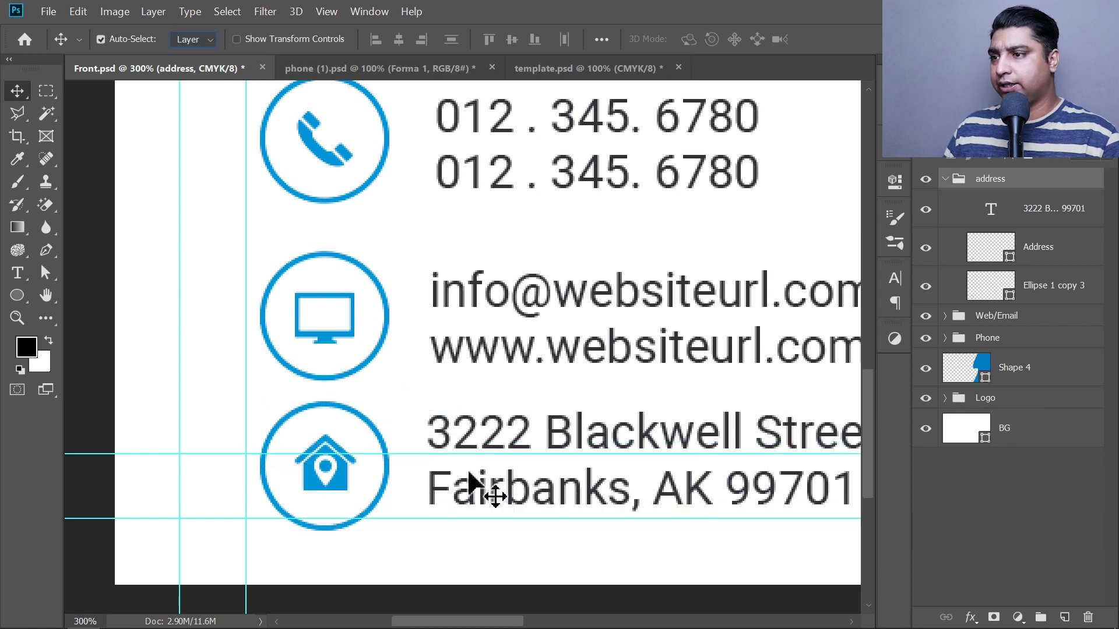
mouse_move(448, 447)
left_mouse_down()
mouse_move(445, 400)
mouse_move(446, 445)
left_mouse_up()
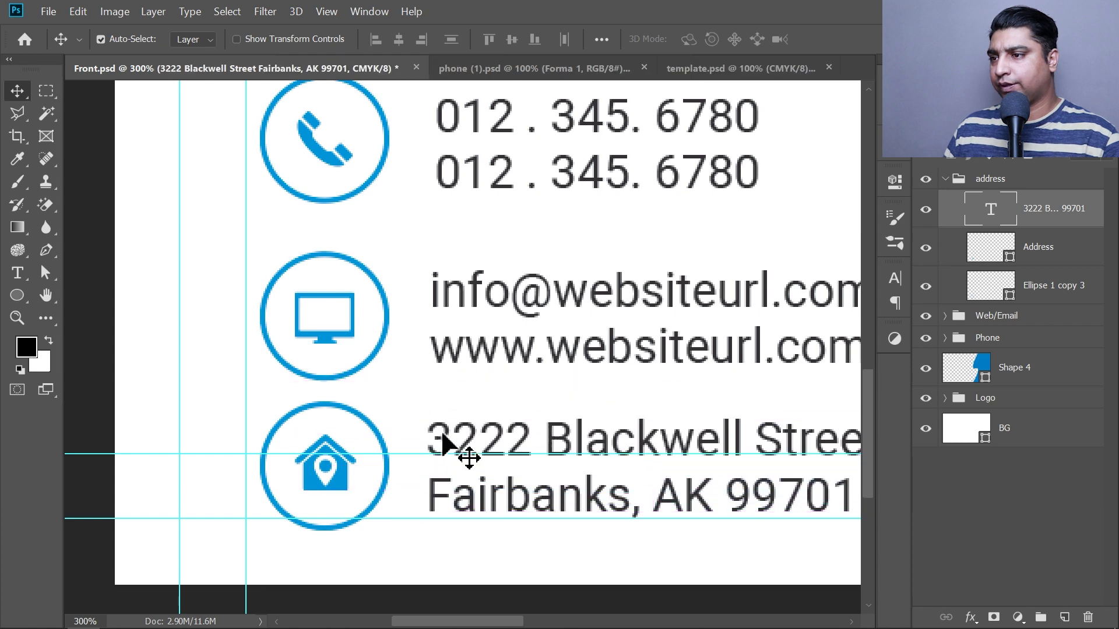
scroll(429, 392, "down", 4)
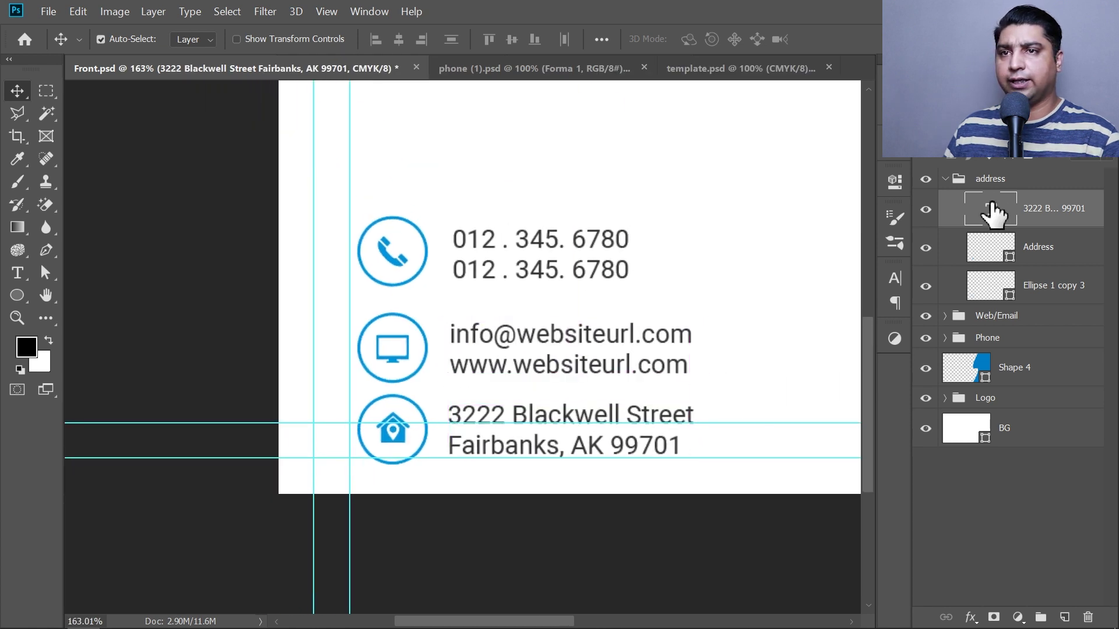
Collapse the address group and move the address, Web/Email and Phone groups together to sit just above the inner bottom guide.
left_click(946, 179)
left_click(1000, 224, "shift")
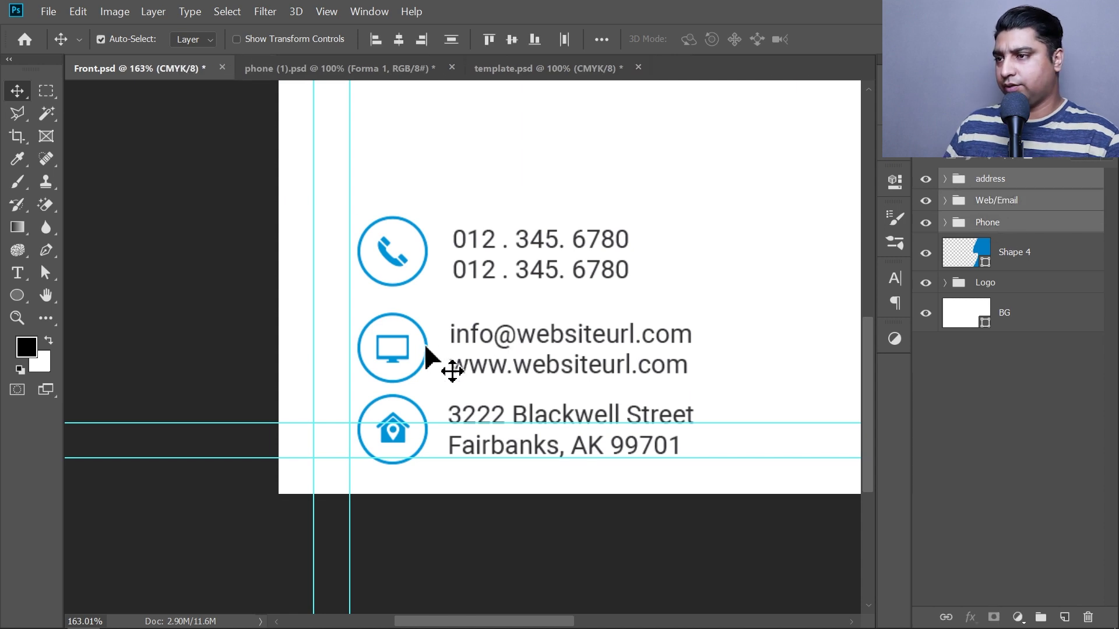
scroll(430, 358, "down", 2)
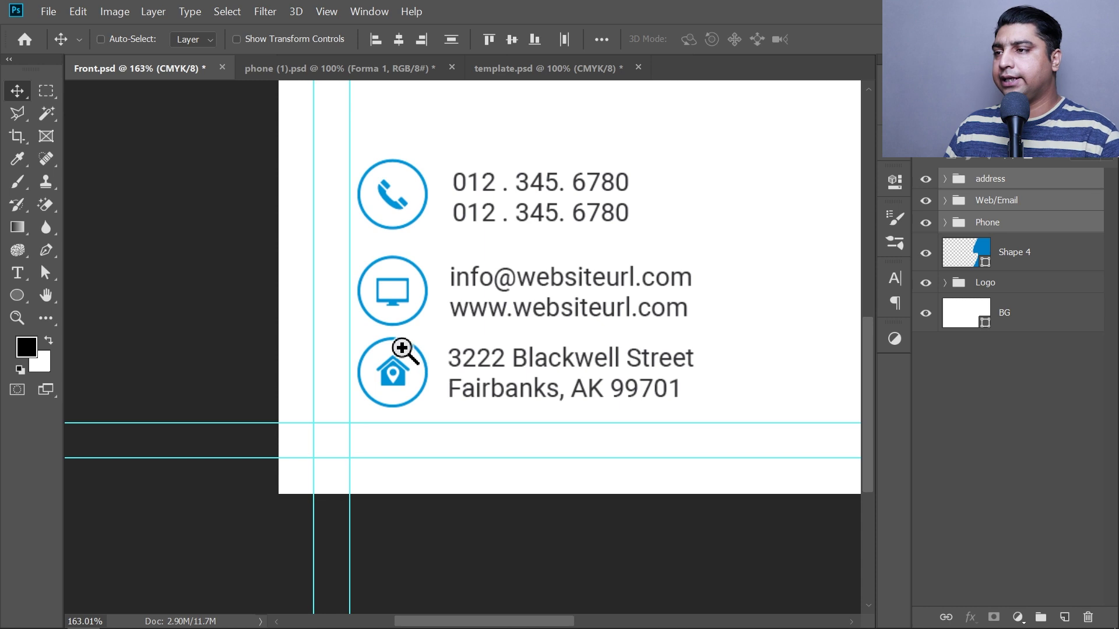
scroll(392, 366, "down", 3)
scroll(461, 403, "up", 2)
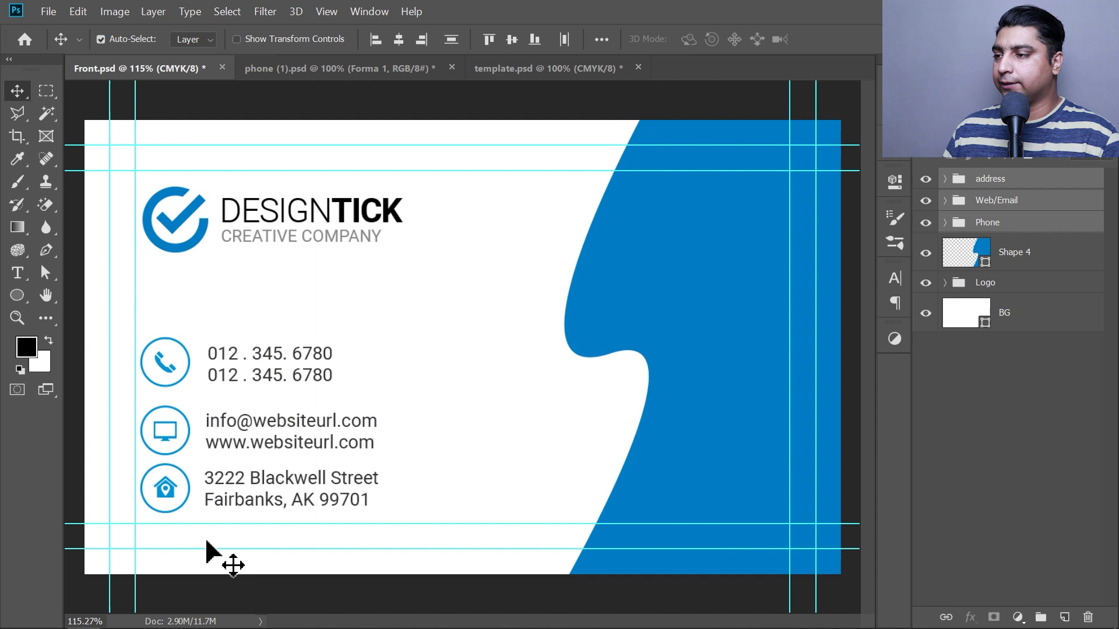
key("Down")
key("Down")
key("Down")
key("Down")
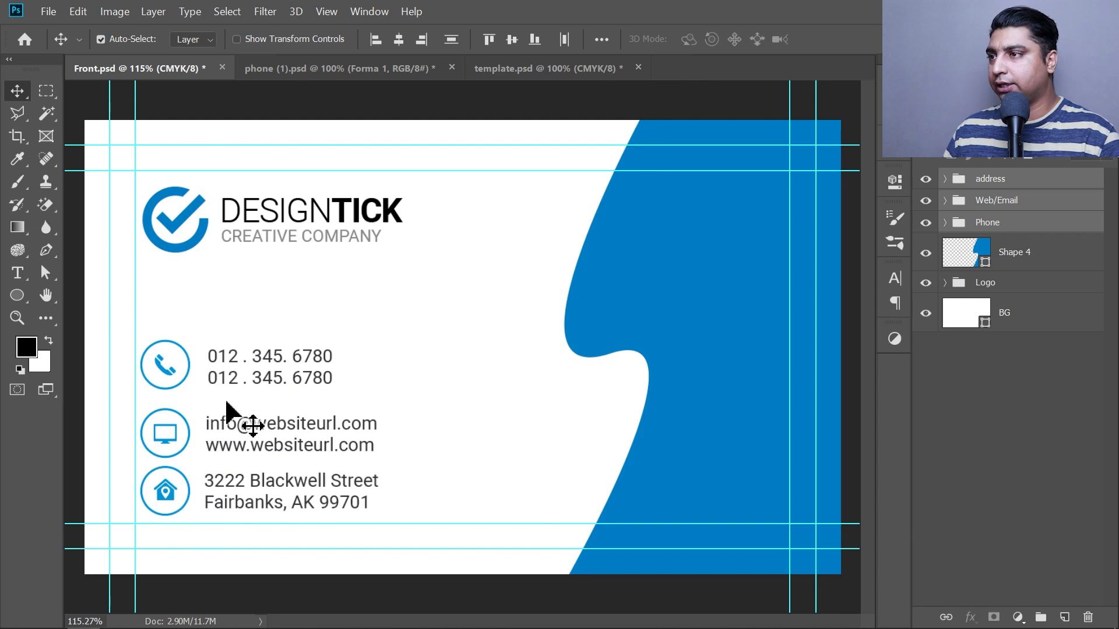
Move the Phone group down closer to the Web/Email group and distribute the three contact groups evenly in the vertical direction.
left_click(998, 225)
key("shift+Down")
key("shift+Down")
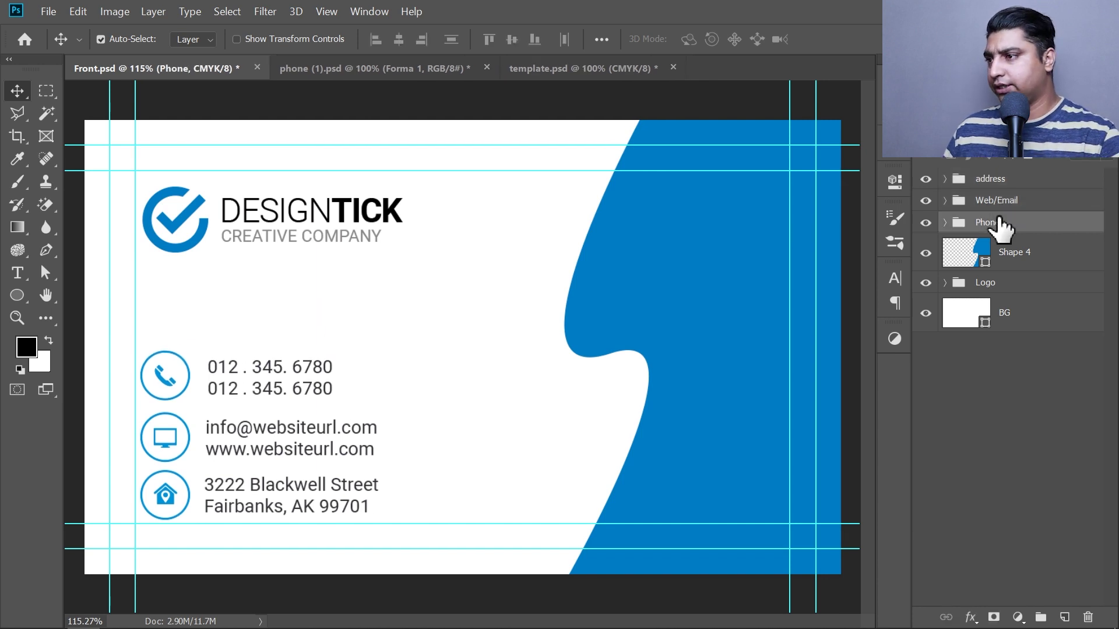
left_click(998, 179, "shift")
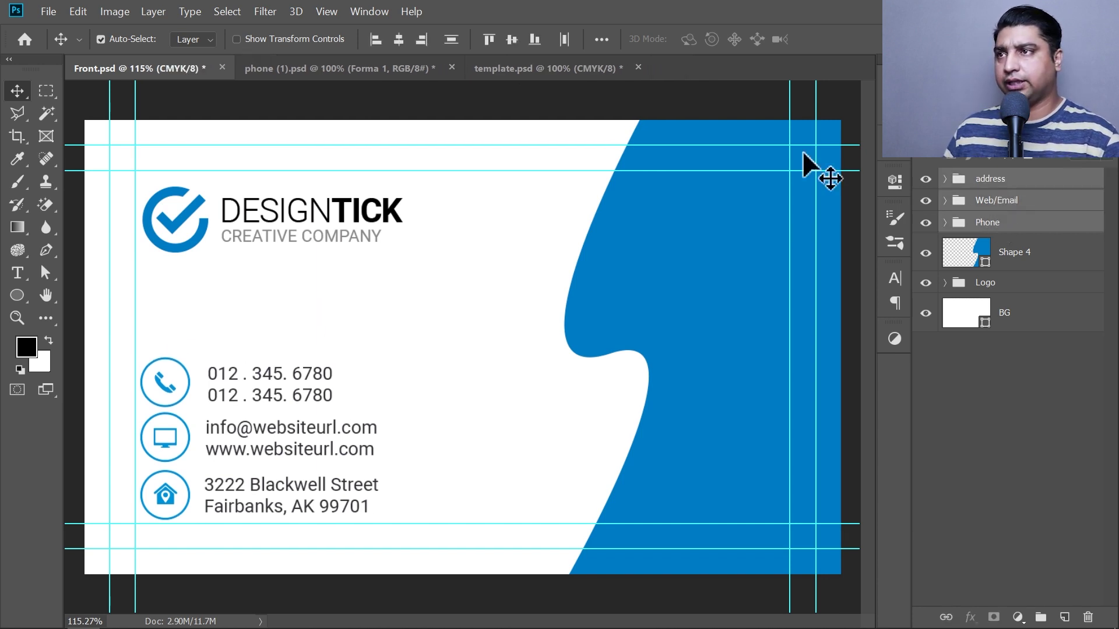
left_click(455, 46)
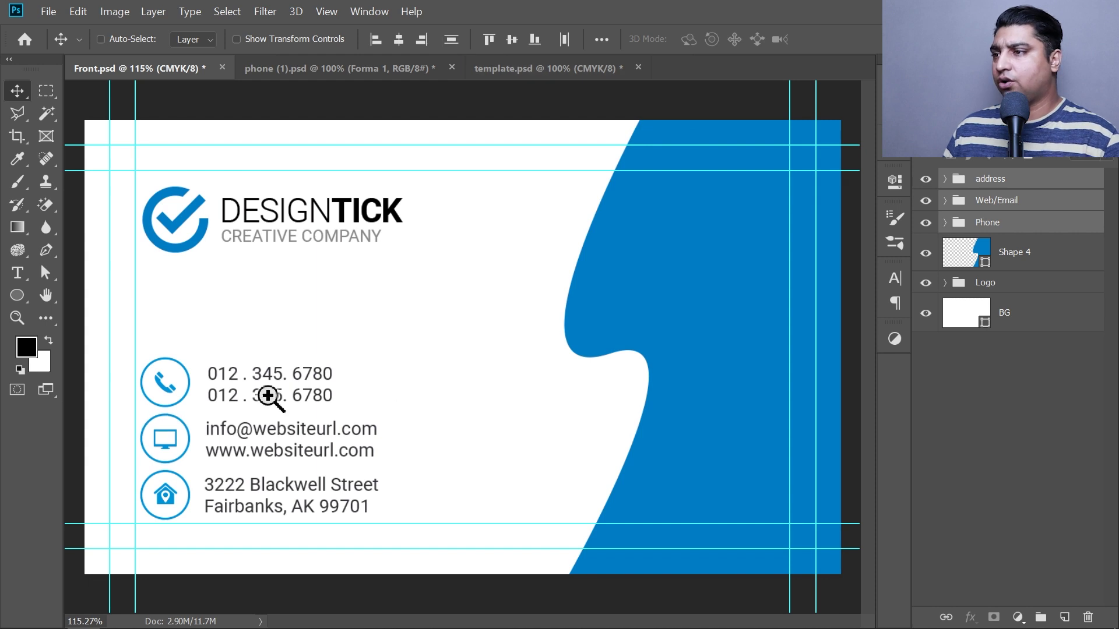
left_click_drag(269, 394, 426, 382)
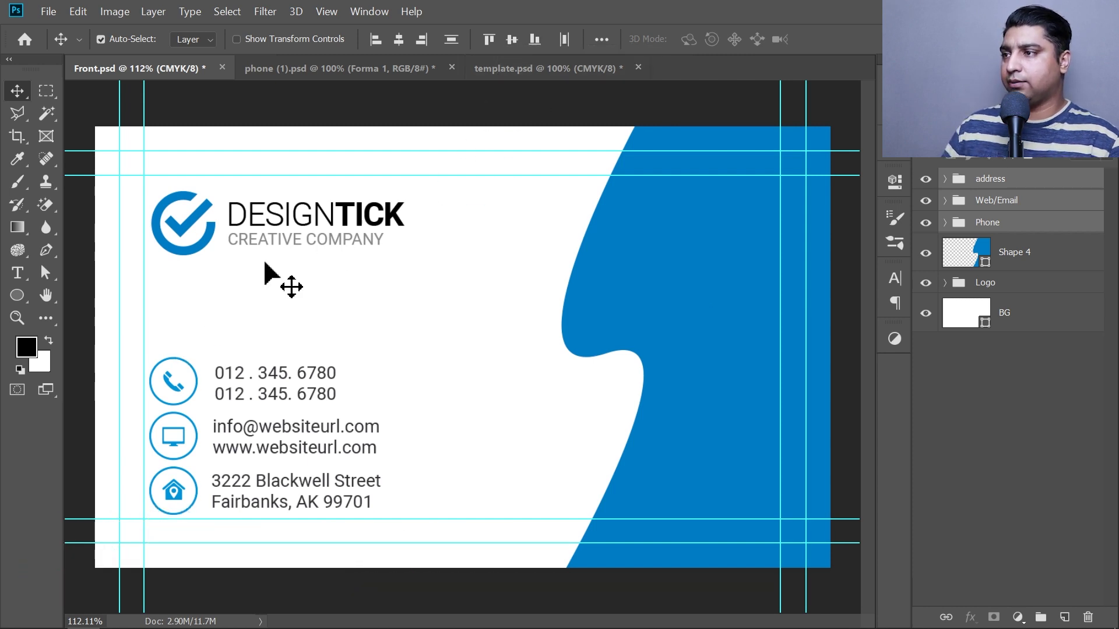
Add a one-line text with the cardholder's full name between the logo and the phone numbers.
key("t")
left_click(189, 295)
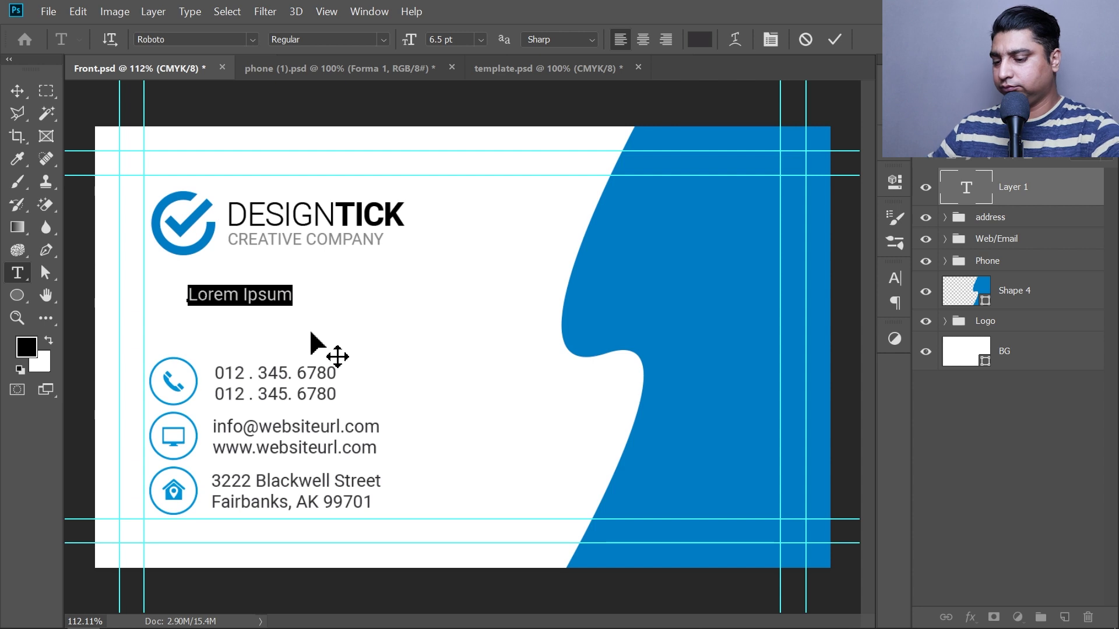
type("Adam")
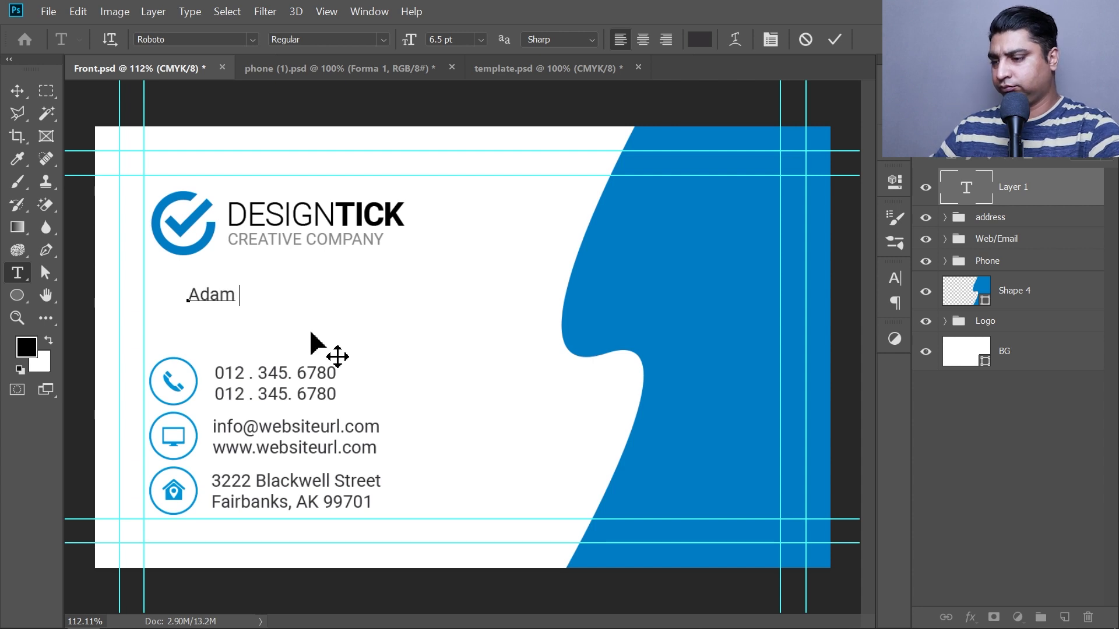
left_click(311, 332)
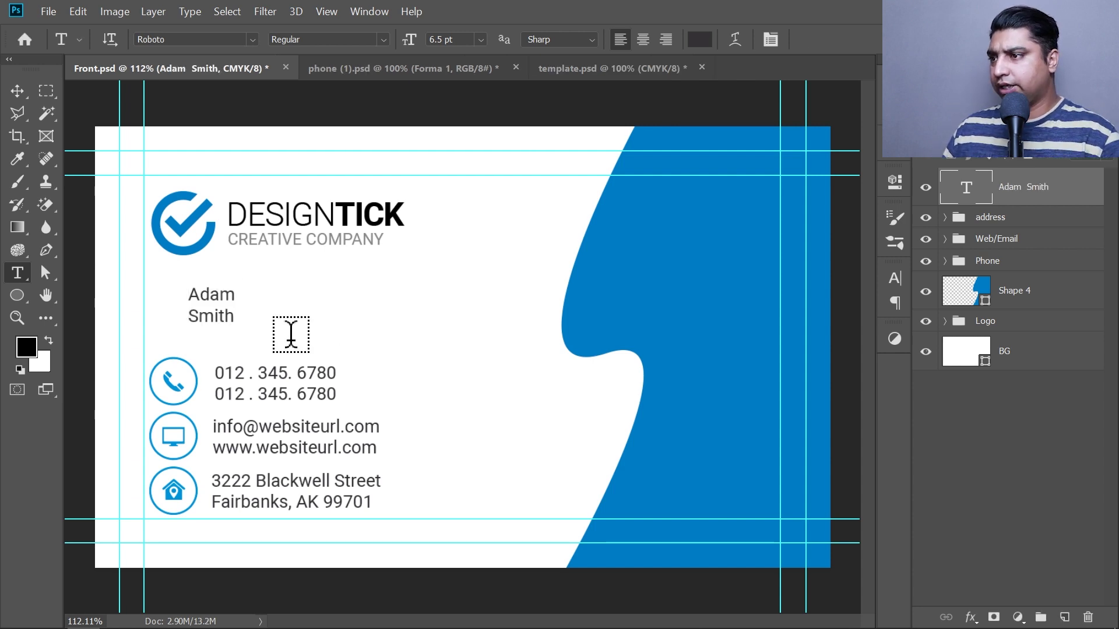
left_click(203, 315)
key("BackSpace")
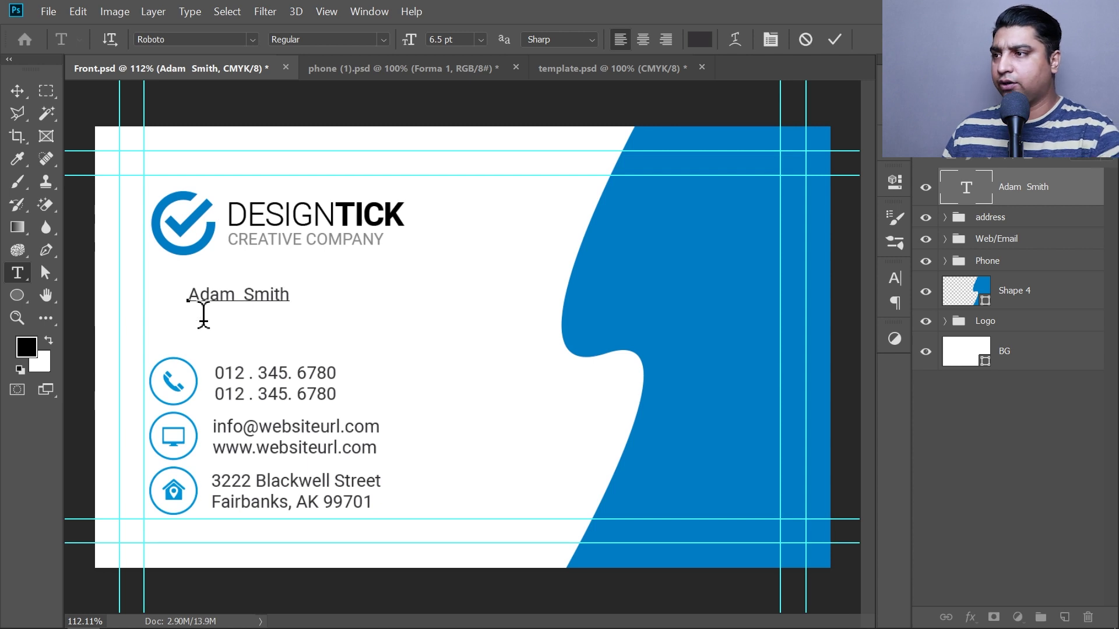
key("ctrl+Return")
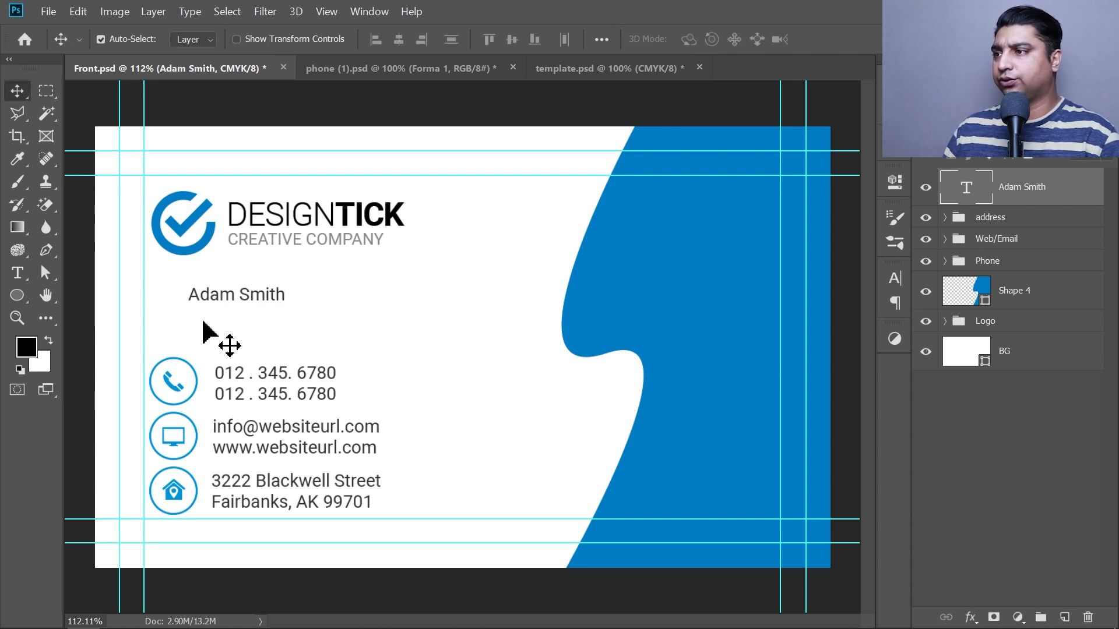
Check the DesignTick text's font size, and set the cardholder name's size to 14 pt.
left_click(346, 216)
key("ctrl+Return")
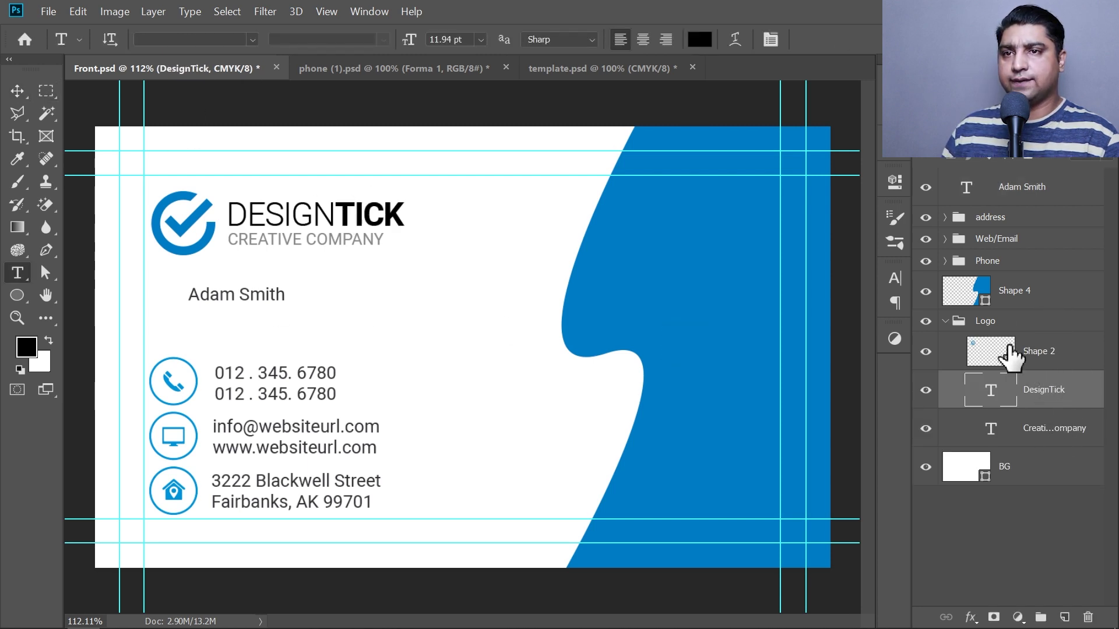
left_click(1012, 198)
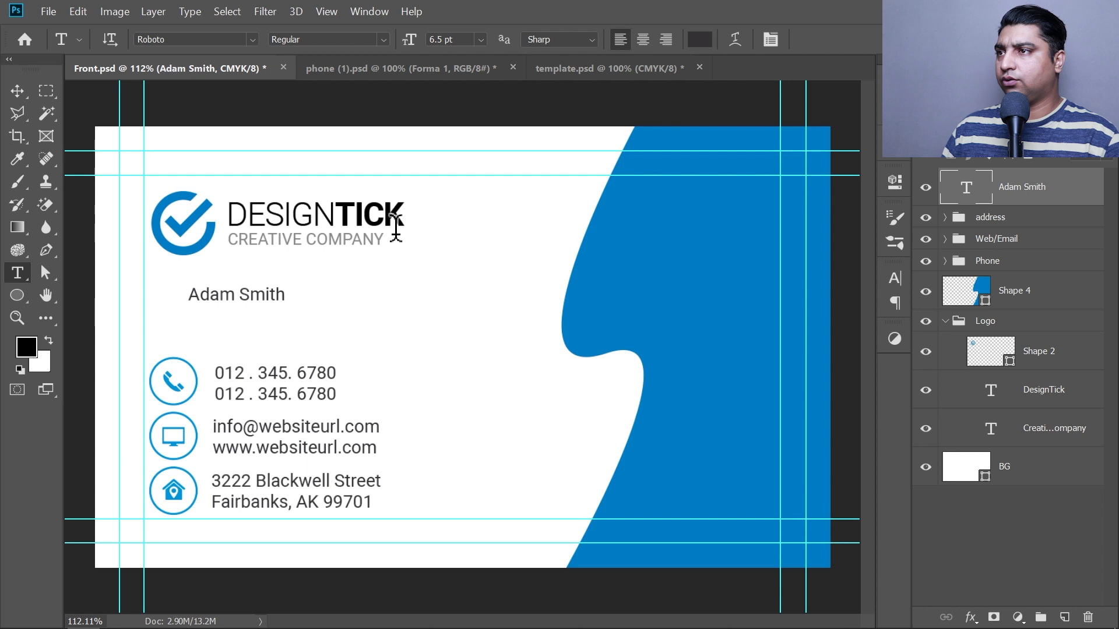
left_click(481, 39)
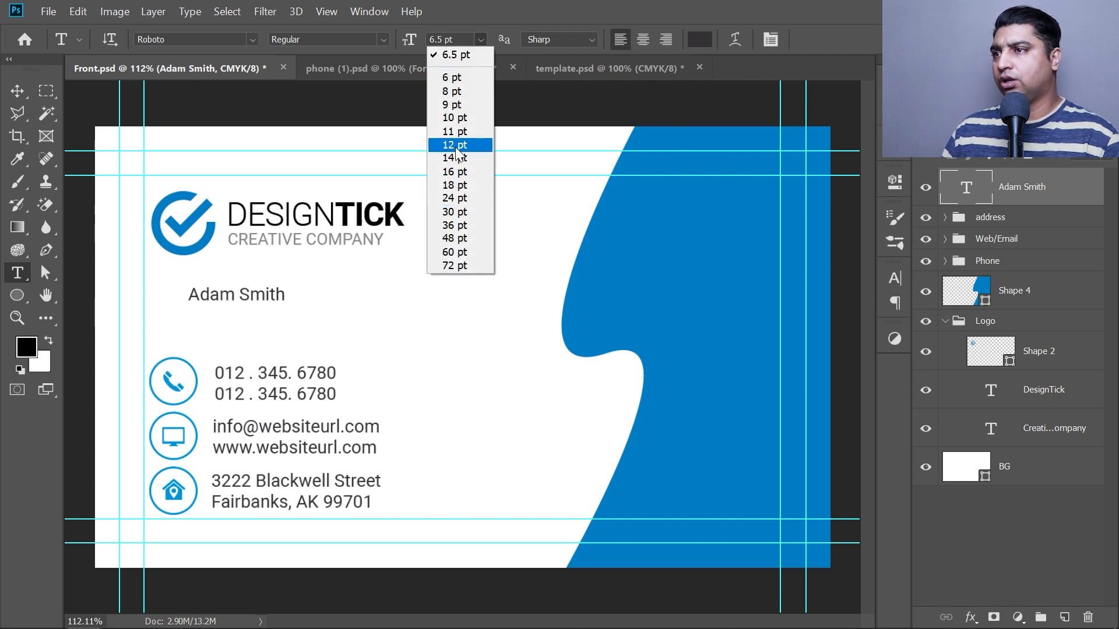
left_click(457, 145)
left_click(481, 39)
left_click(458, 158)
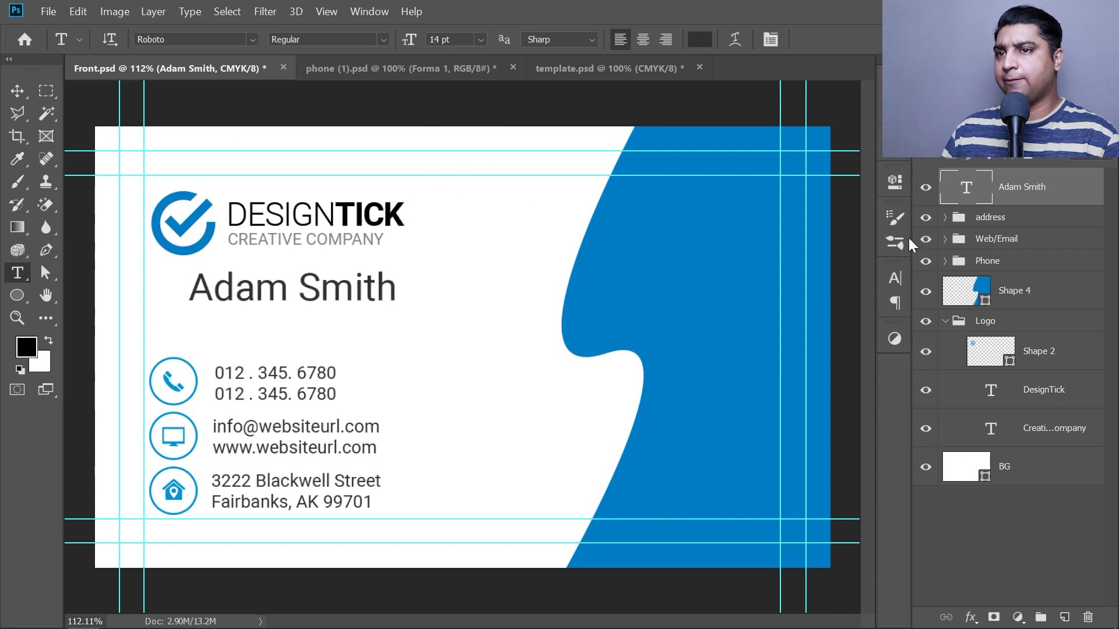
Set the cardholder name to All Caps and the Roboto Bold style.
left_click(895, 278)
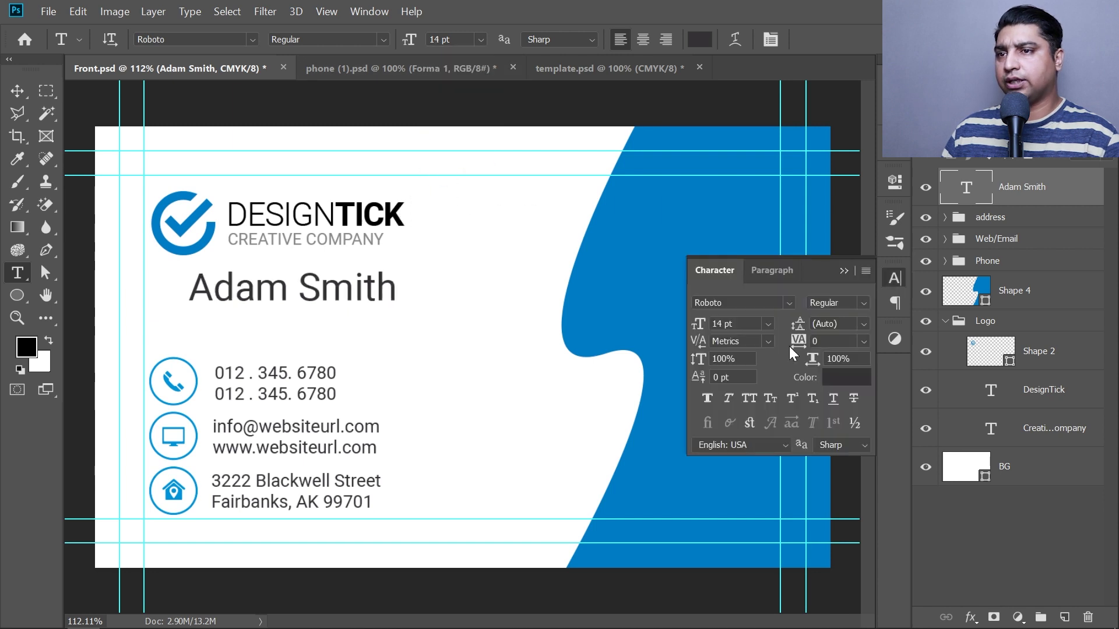
left_click(749, 400)
left_click(834, 302)
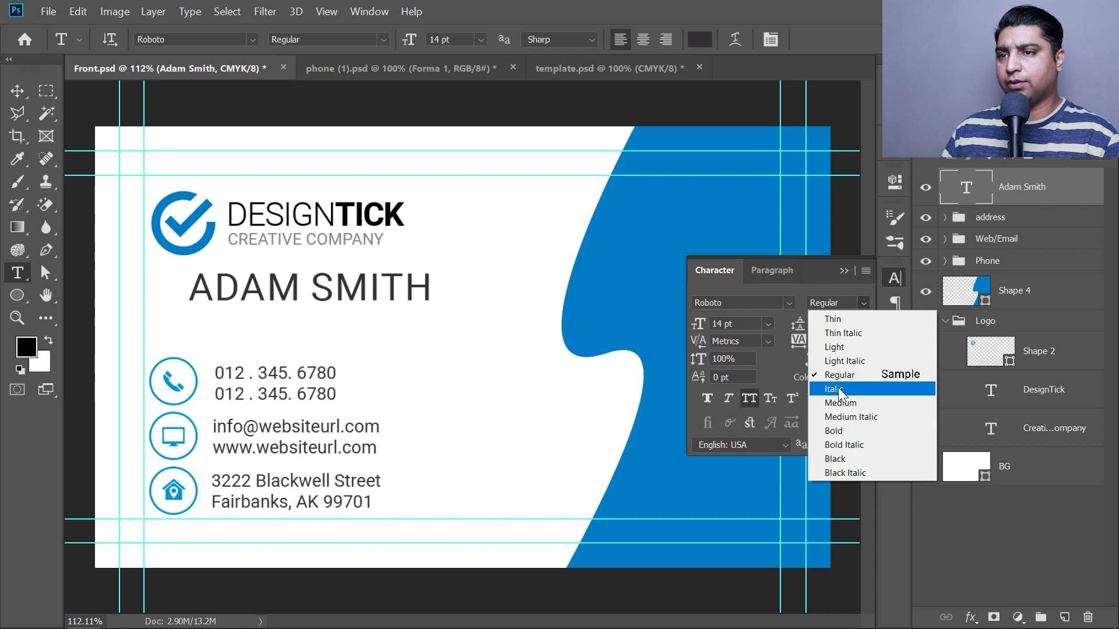
left_click(844, 431)
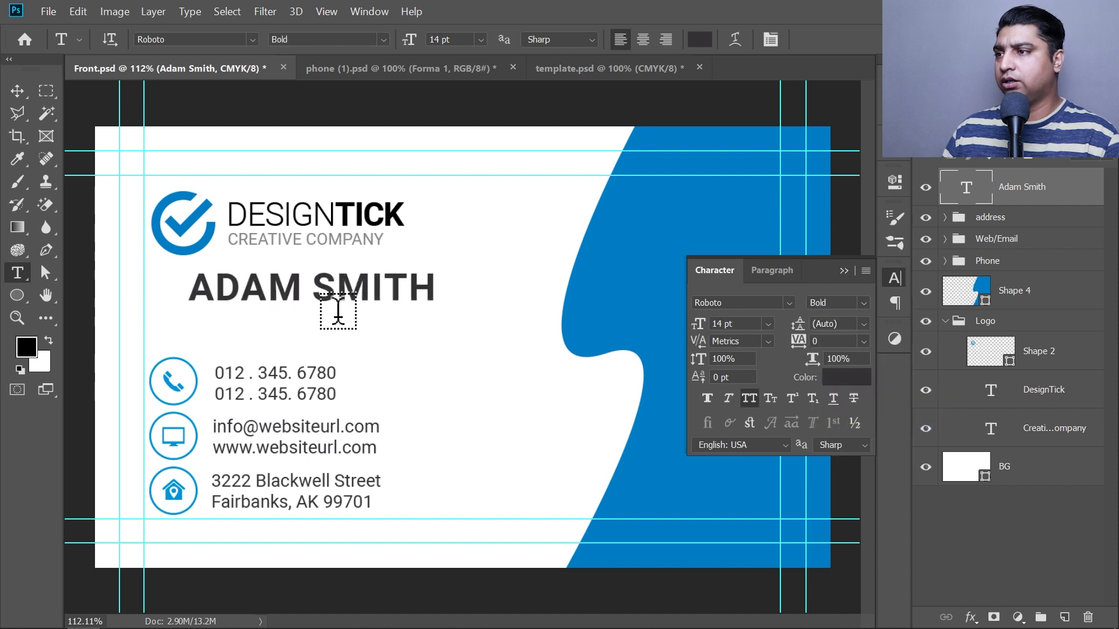
Move the cardholder name close to the inner left guide, directly beneath the logo, and close the character settings.
left_click(18, 92)
left_click_drag(285, 300, 251, 306)
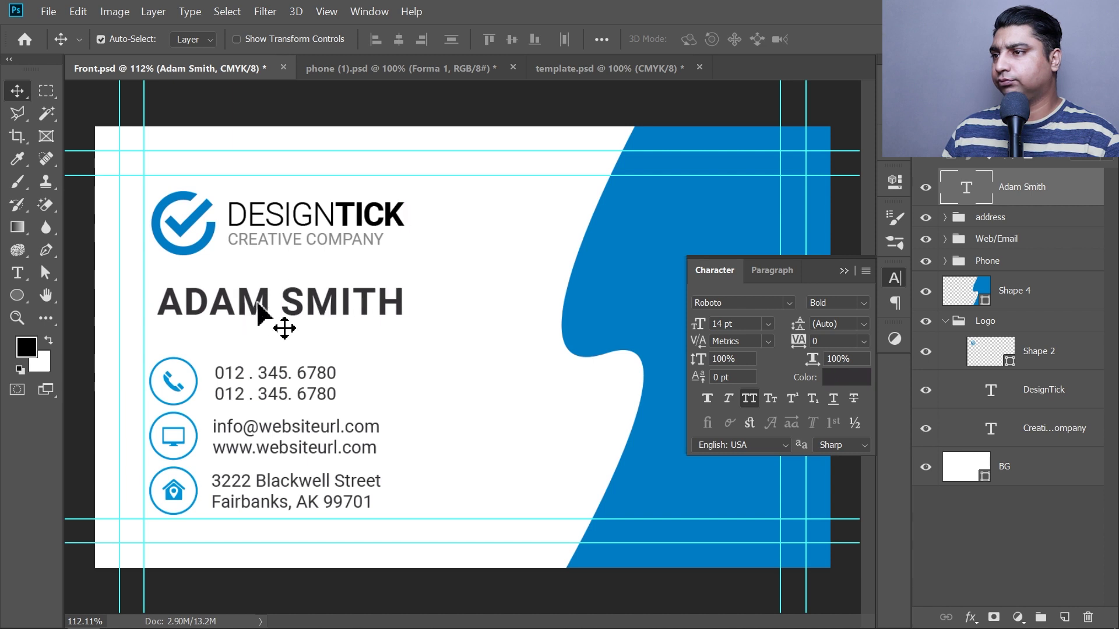
left_click(898, 280)
left_click_drag(250, 315, 246, 289)
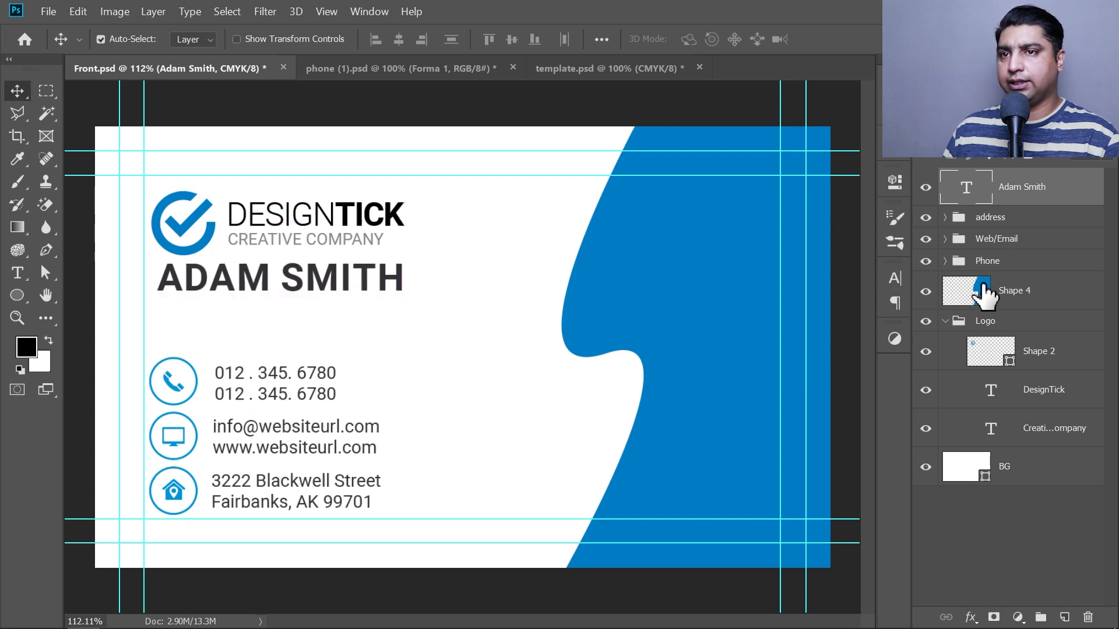
Hide the Logo group and place the cardholder name in its area with a duplicate of it directly below.
left_click(926, 321)
left_click(945, 325)
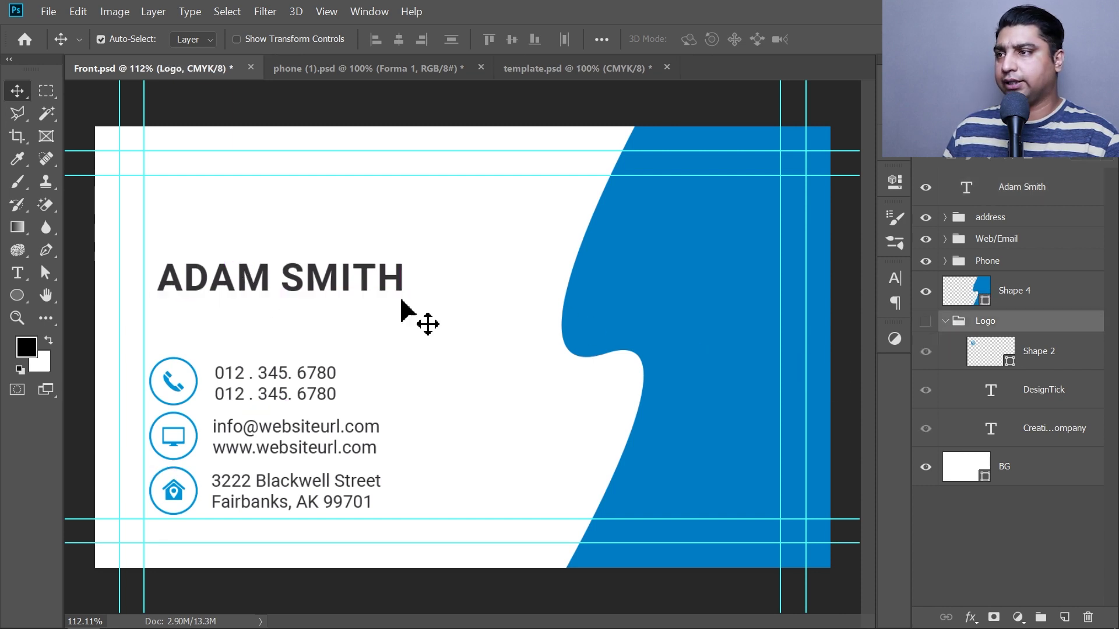
left_click_drag(333, 277, 334, 245)
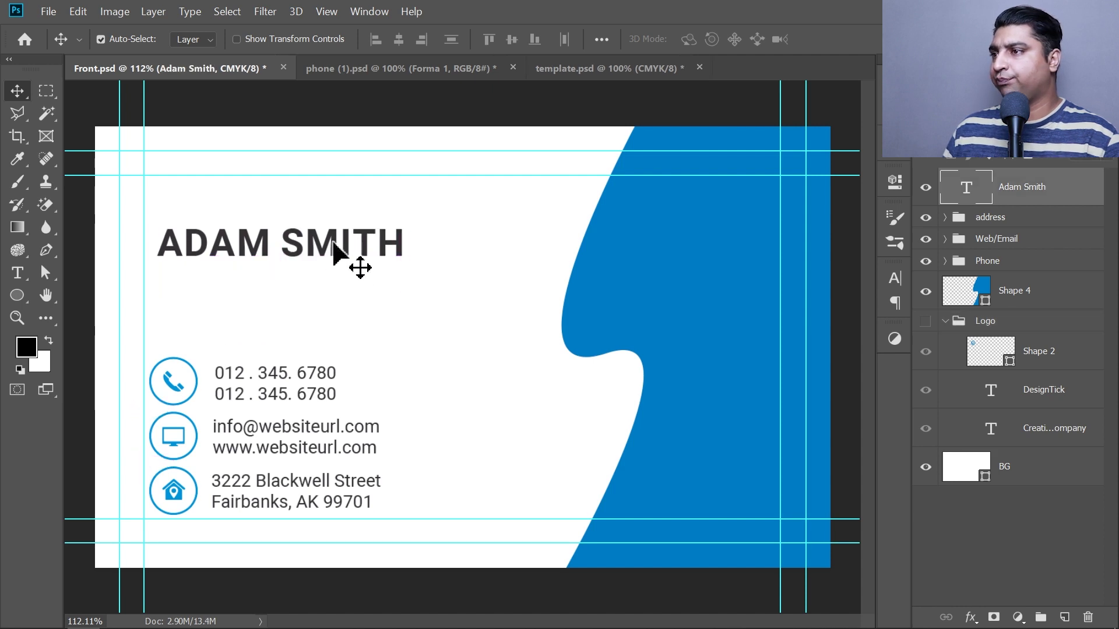
mouse_move(333, 240)
left_mouse_down()
mouse_move(333, 215)
mouse_move(349, 252)
left_mouse_up()
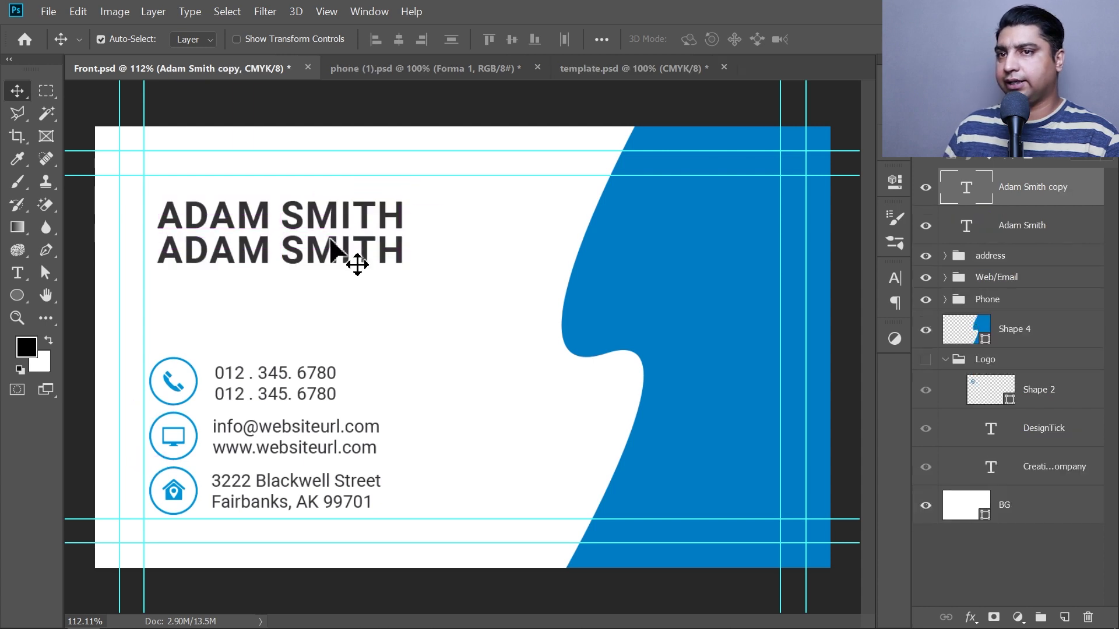
Replace the duplicated name text with "manager" and color it light gray.
double_click(325, 244)
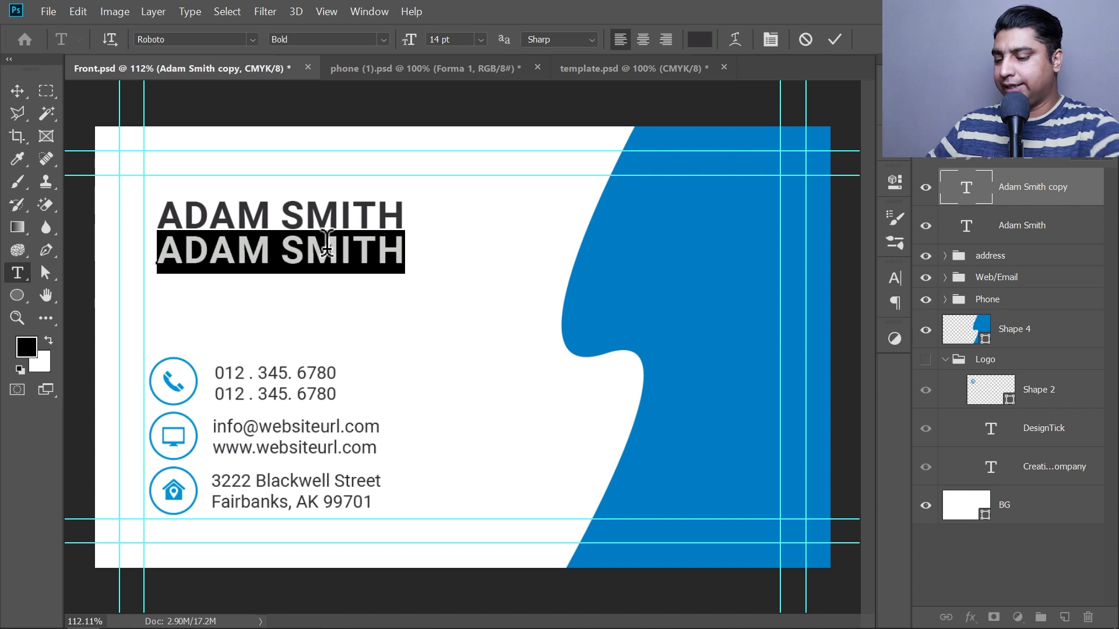
type("manager")
key("ctrl+Return")
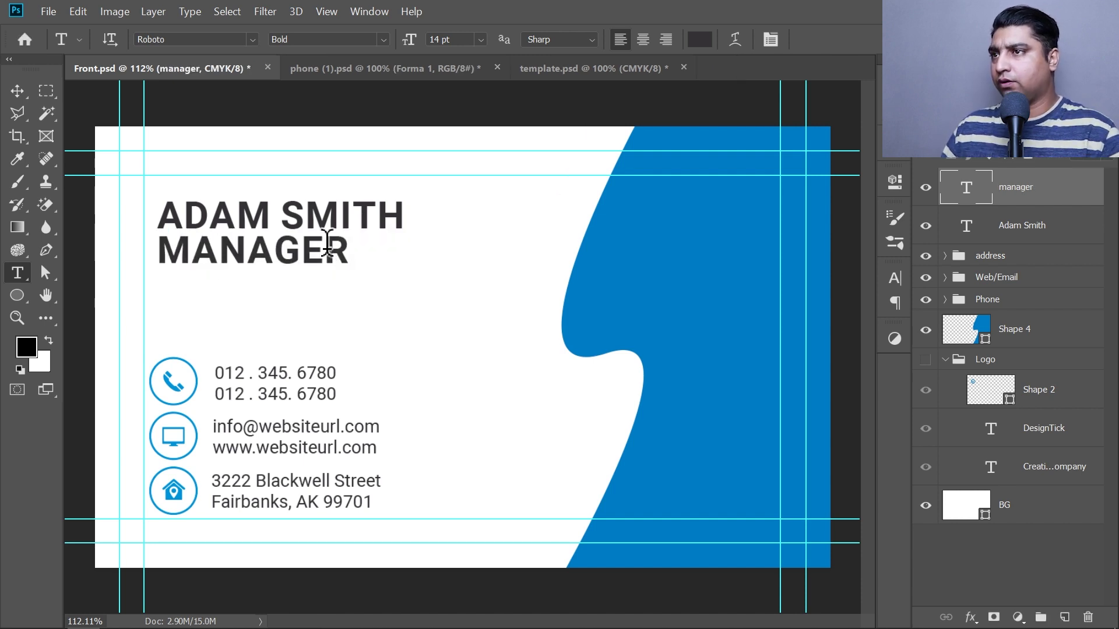
left_click(699, 39)
left_click_drag(285, 285, 258, 252)
left_click(751, 173)
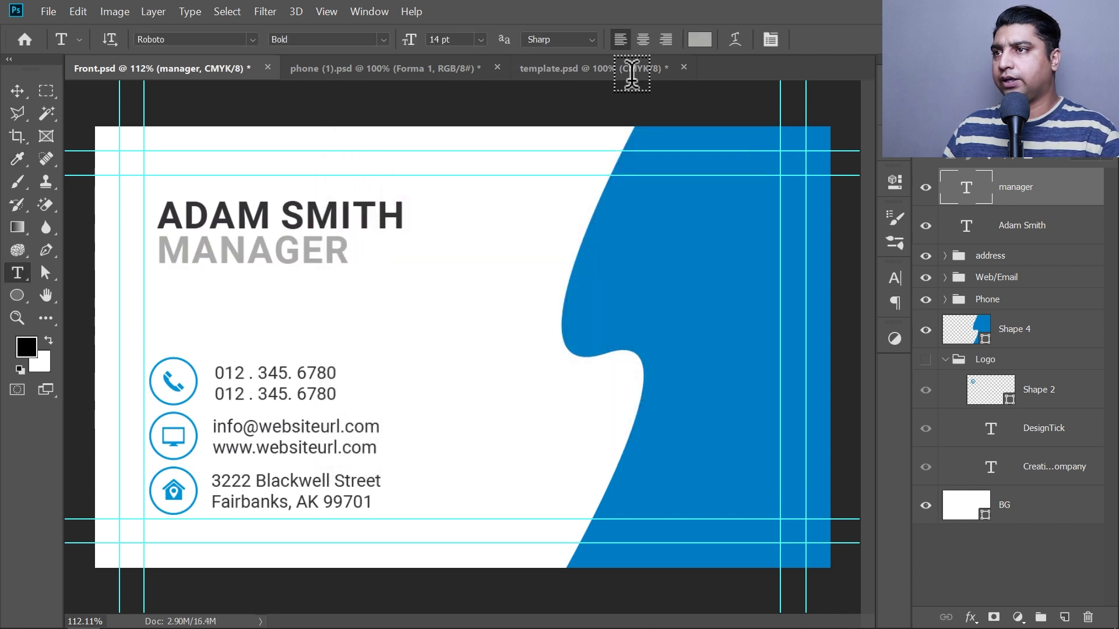
Set the manager text to Roboto Regular at 7 pt and move it directly beneath the cardholder name.
left_click(383, 39)
left_click(298, 111)
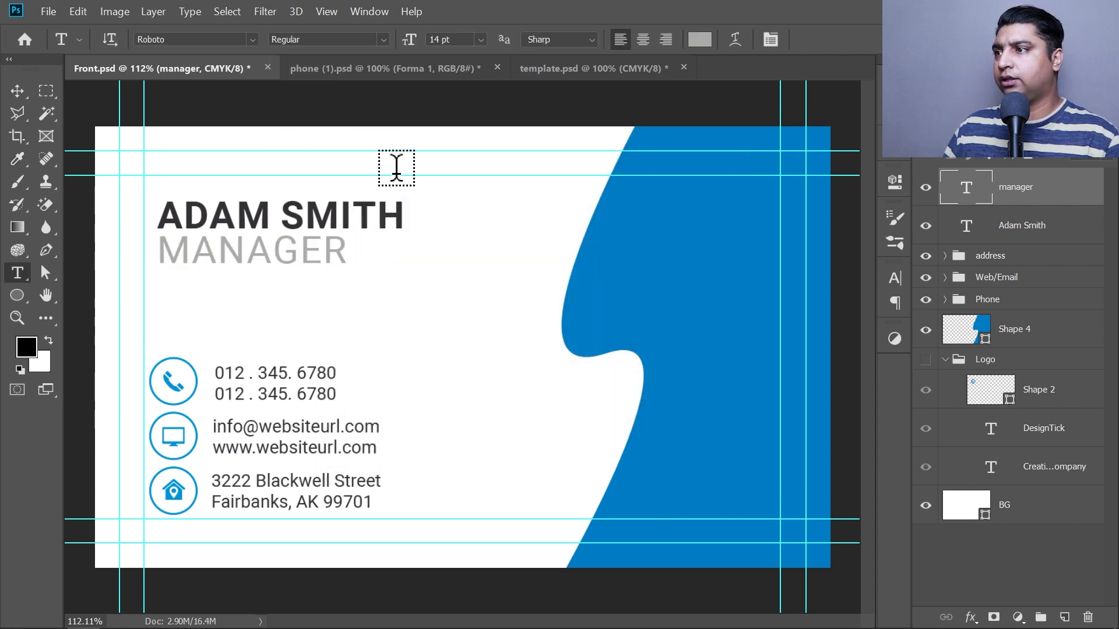
left_click(481, 39)
left_click(453, 74)
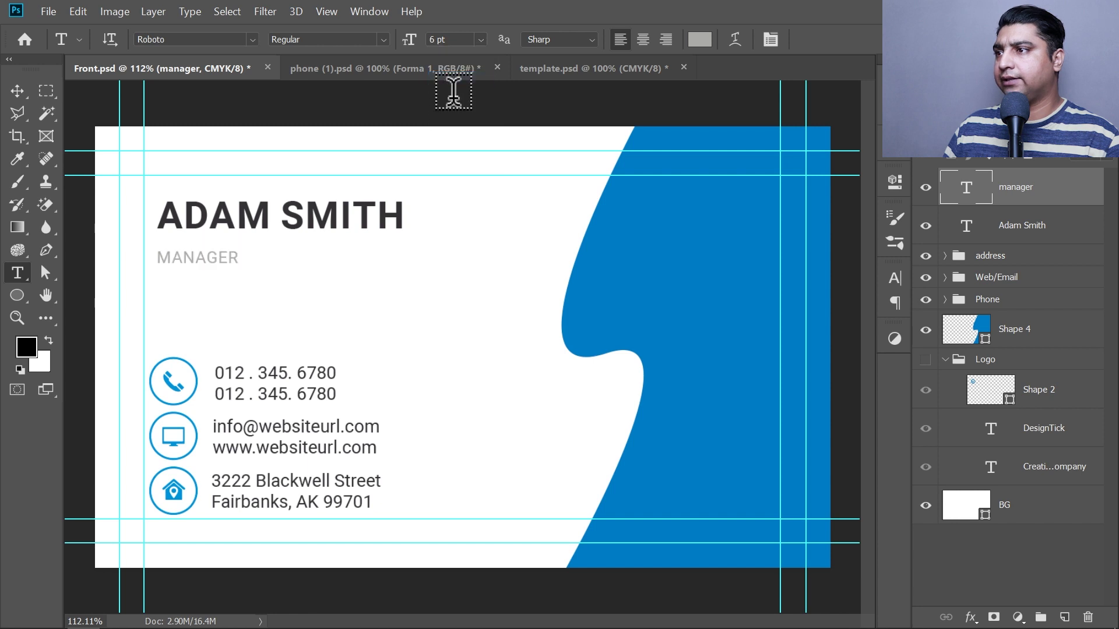
type("7")
key("Return")
left_click(17, 90)
left_click_drag(205, 257, 204, 244)
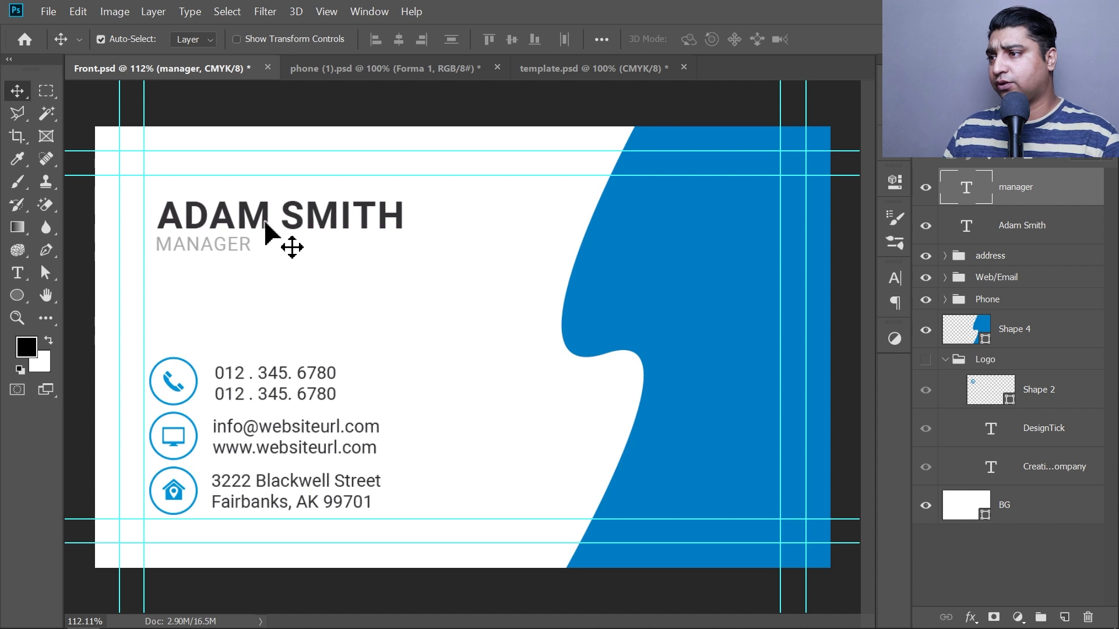
Nudge the Phone, Web/Email and address groups together upward, away from the lower guides.
left_click(1005, 301)
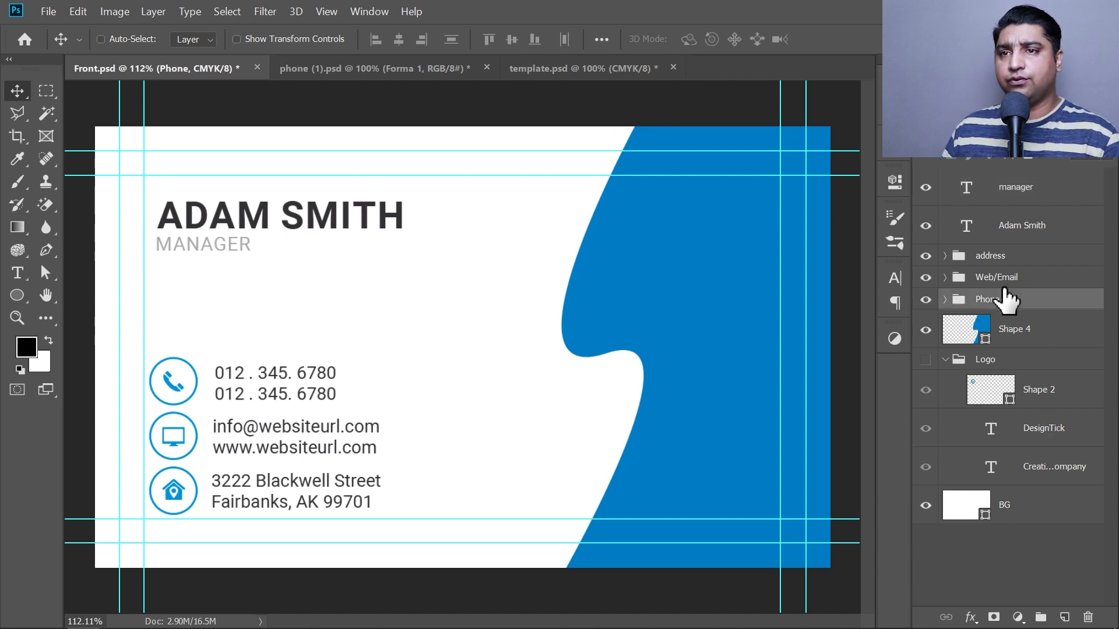
left_click(1005, 277, "ctrl")
left_click(1005, 257, "ctrl")
key("shift+Up")
key("shift+Up")
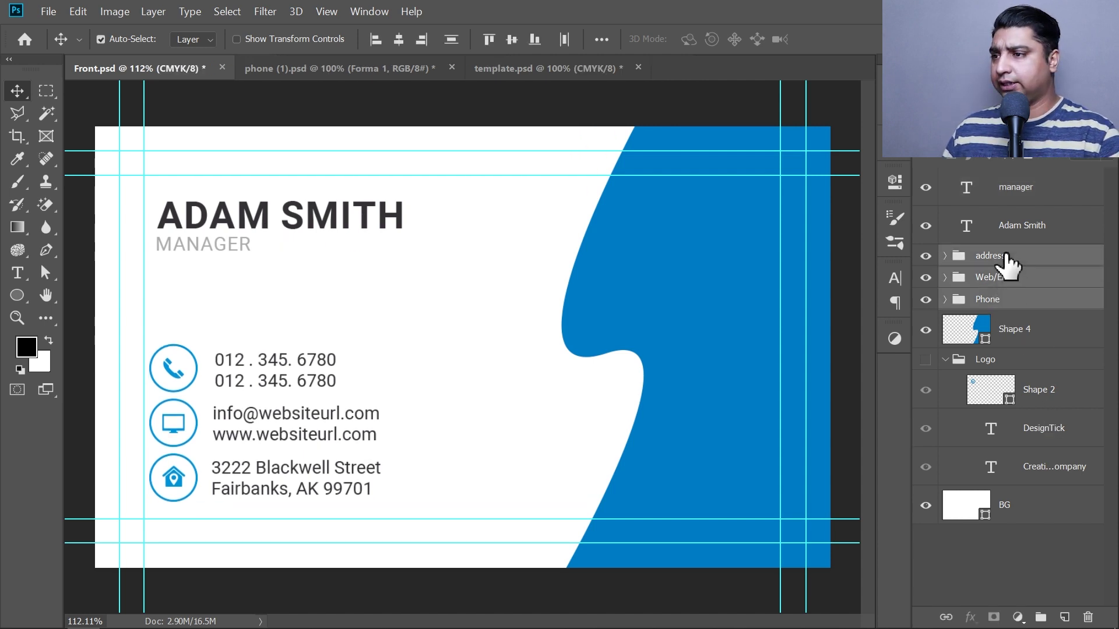
key("Down")
key("Down")
key("Down")
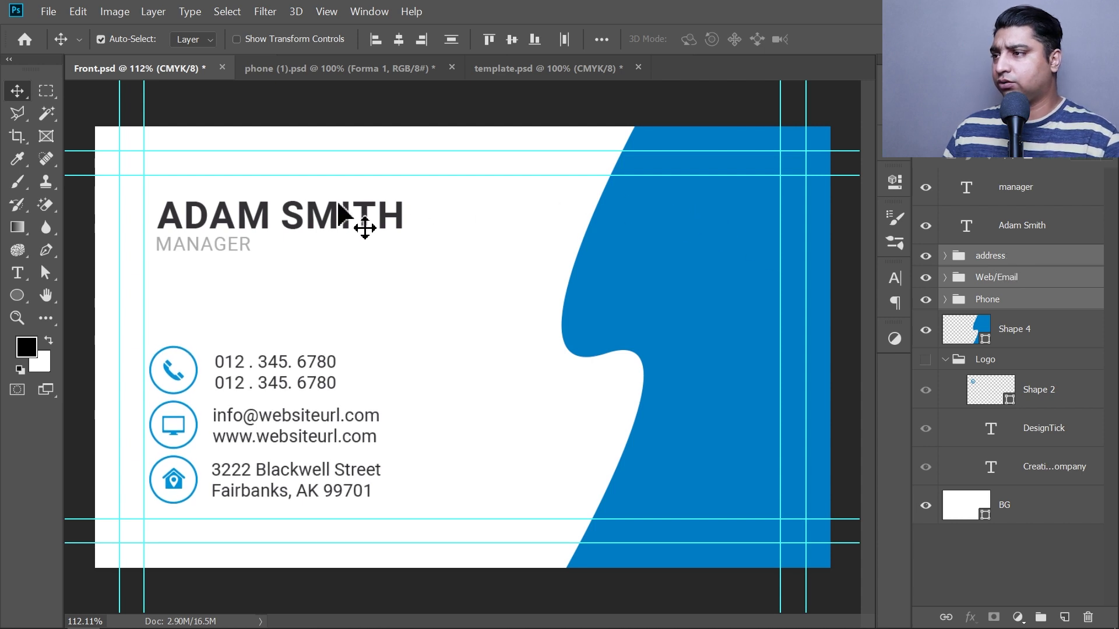
key("shift+Up")
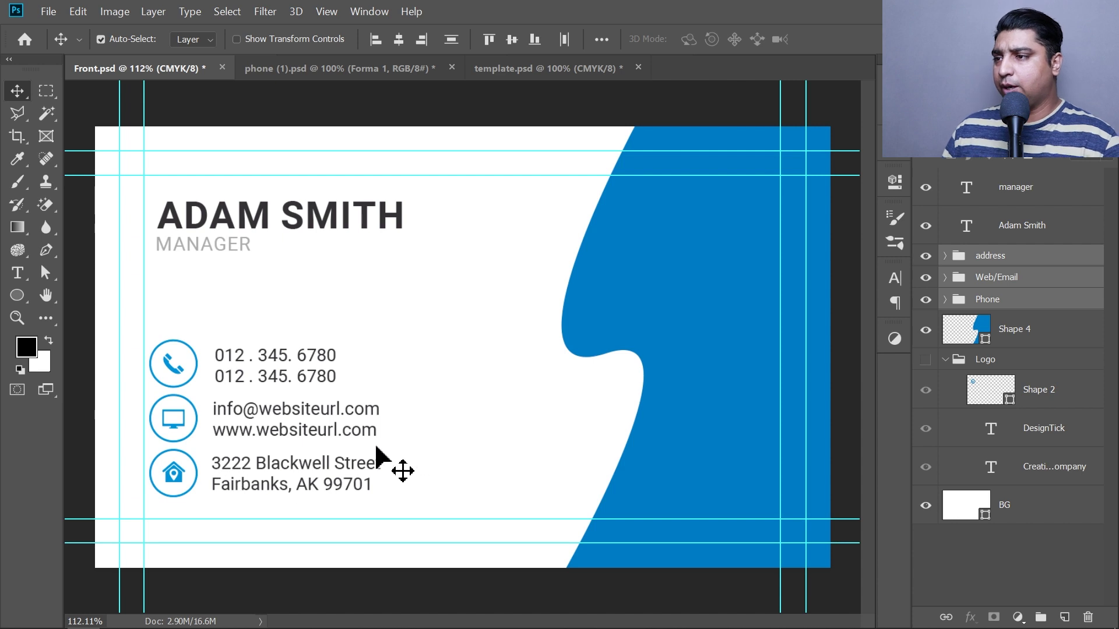
Set the cardholder name's tracking to -25.
left_click(225, 247)
left_click(231, 227)
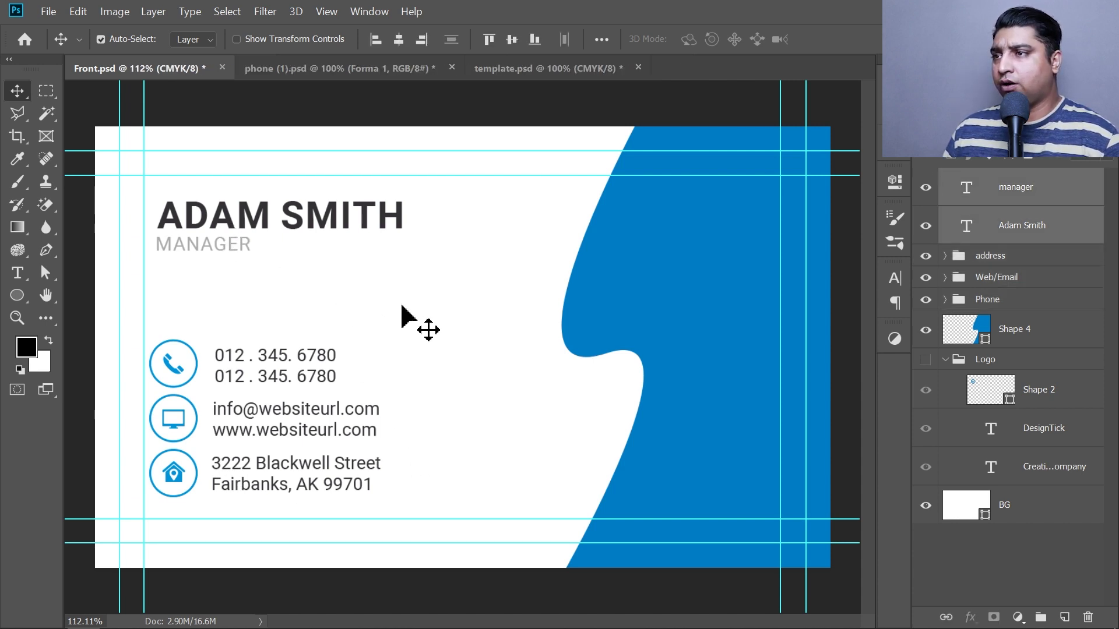
left_click(402, 317)
left_click(346, 220)
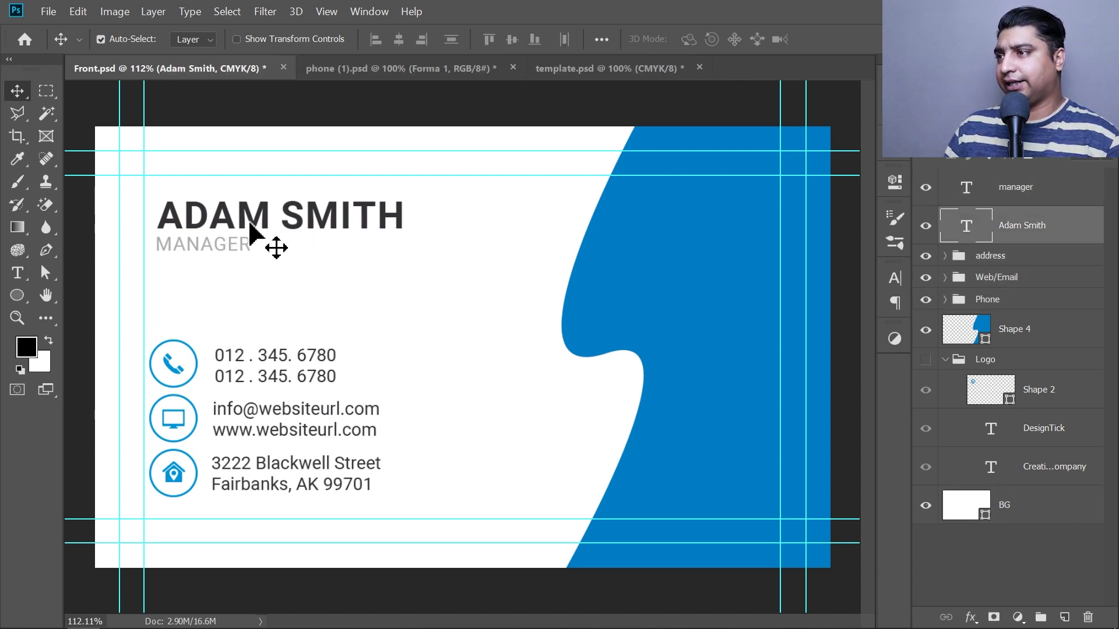
key("t")
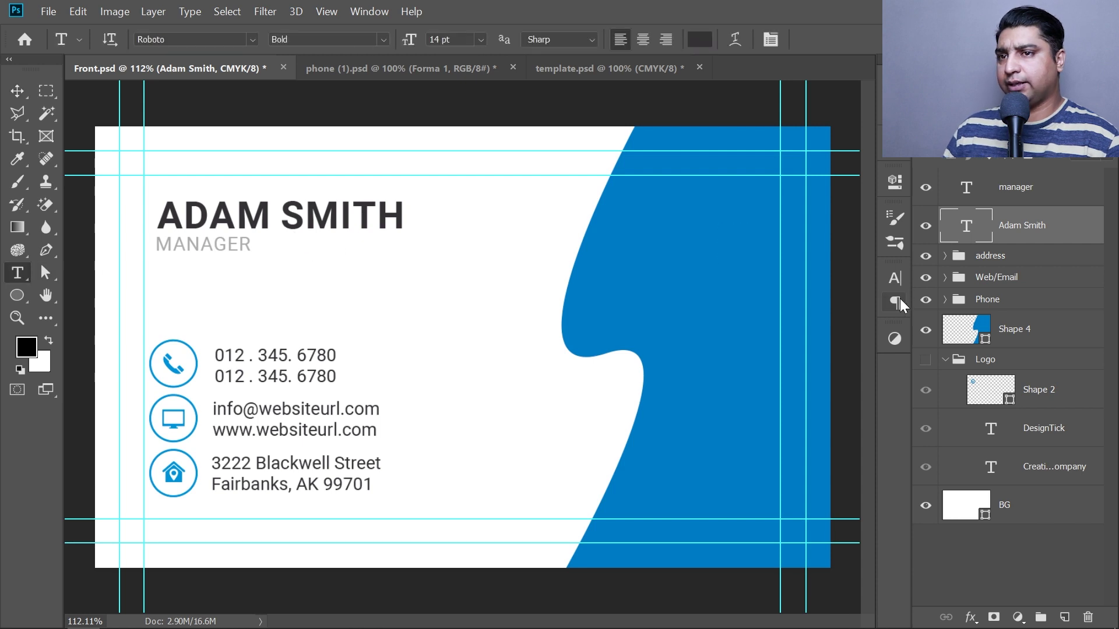
left_click(895, 278)
left_click(864, 341)
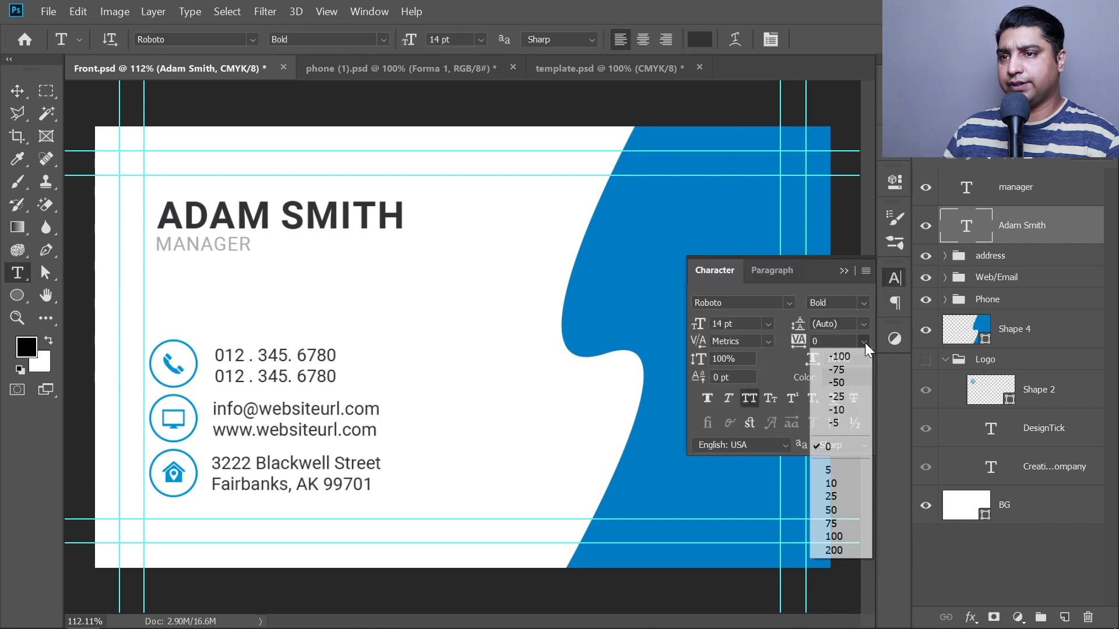
left_click(851, 396)
Color the cardholder name with the curved shape's blue, 007dc5.
left_click(699, 39)
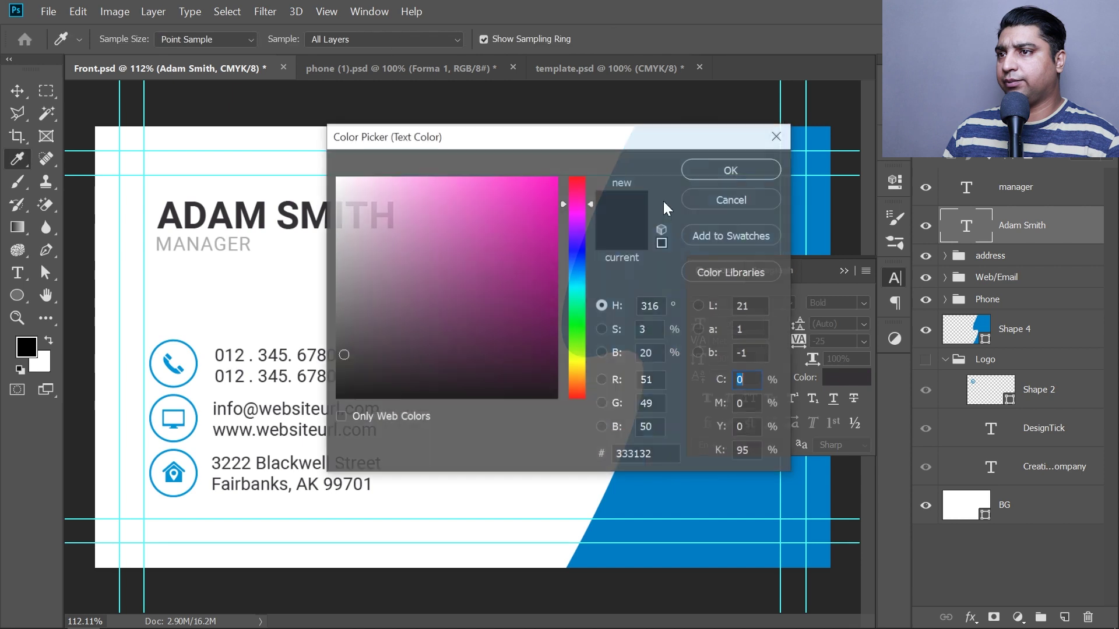
left_click(684, 516)
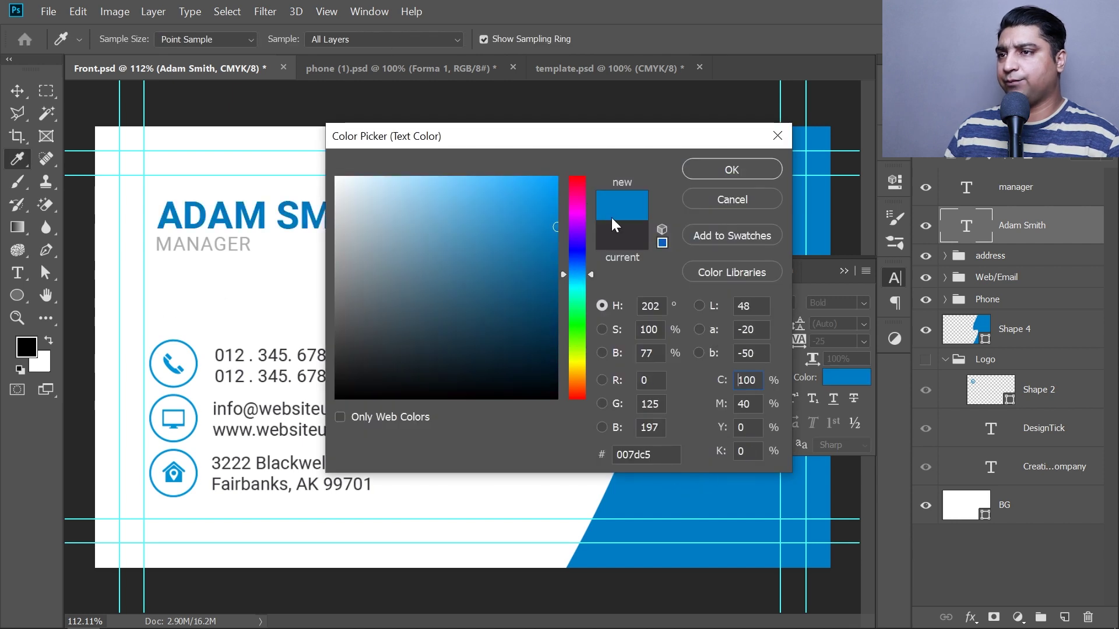
left_click(732, 169)
key("v")
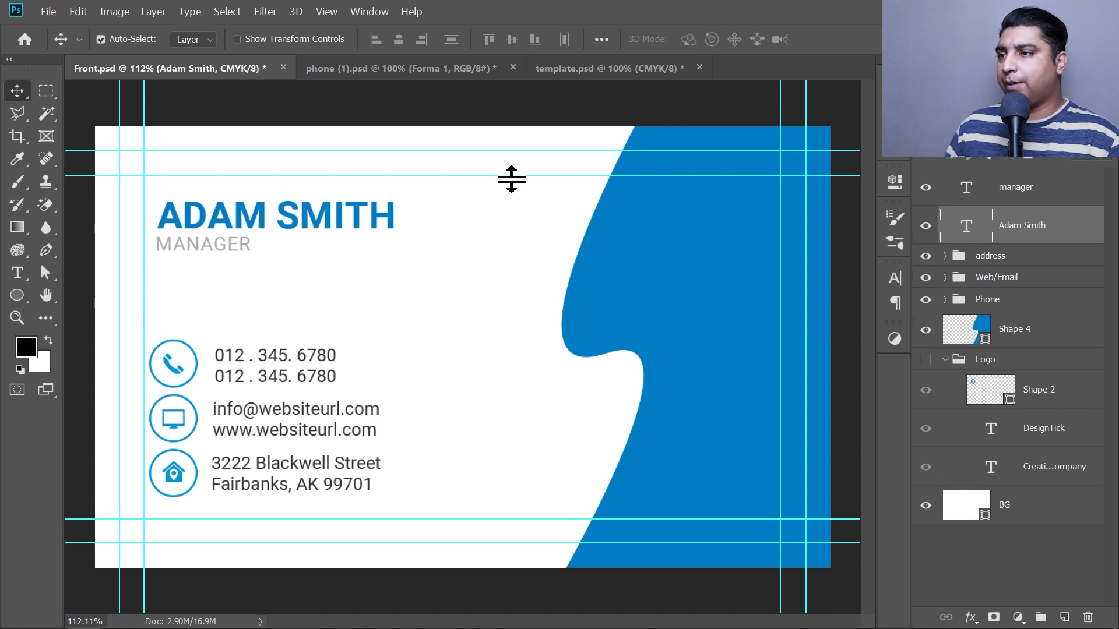
Shift the curved blue shape left toward the contact details, and place the unhidden Logo group over it as the topmost group.
left_click_drag(687, 318, 569, 331)
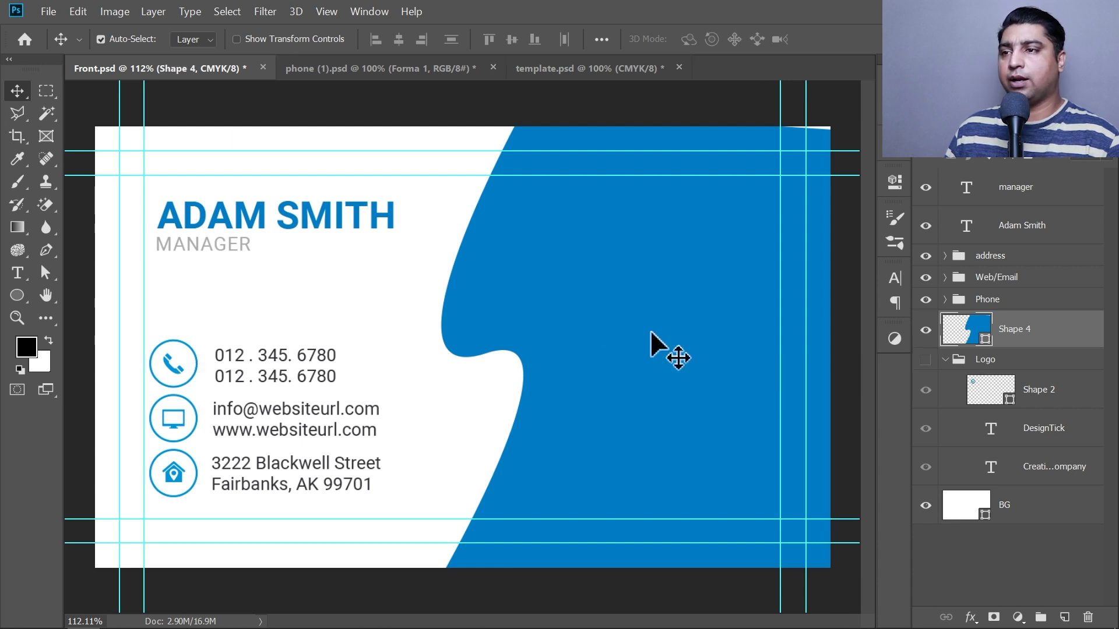
left_click(926, 360)
left_click(955, 359)
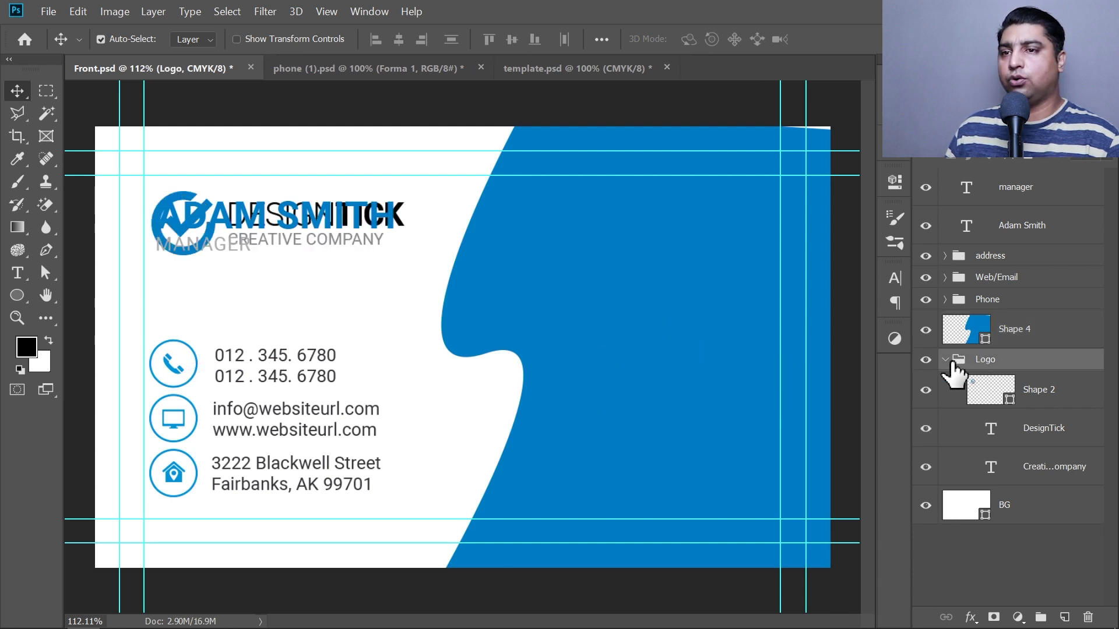
left_click_drag(306, 242, 684, 365)
left_click_drag(1011, 362, 990, 179)
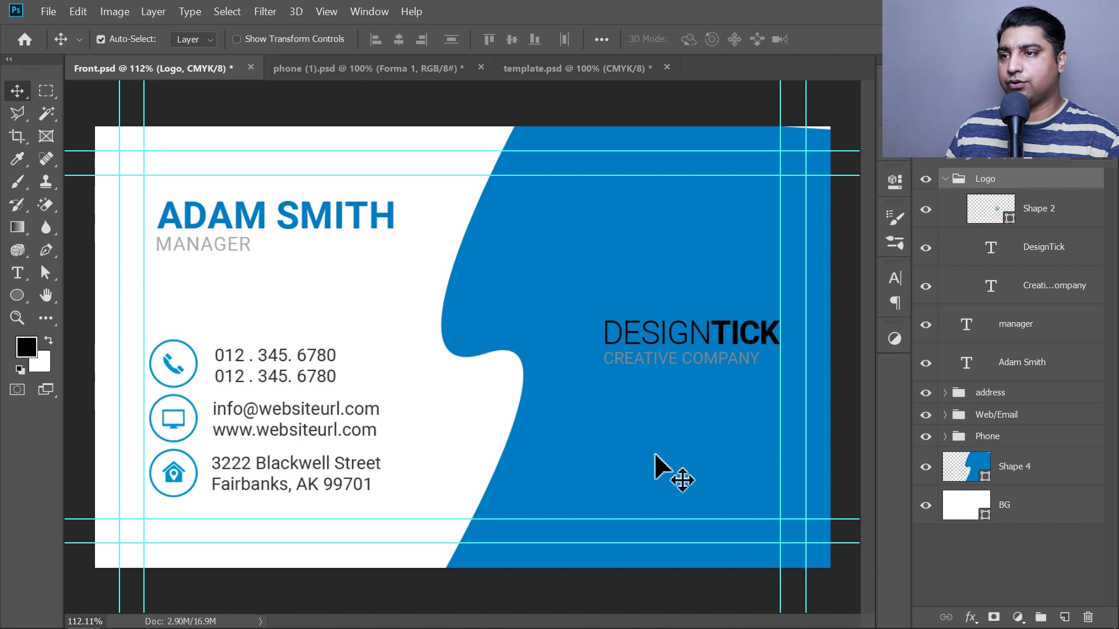
Recolor the logo's tick icon, DesignTick text and Creative Company tagline white.
double_click(1005, 217)
left_click(297, 142)
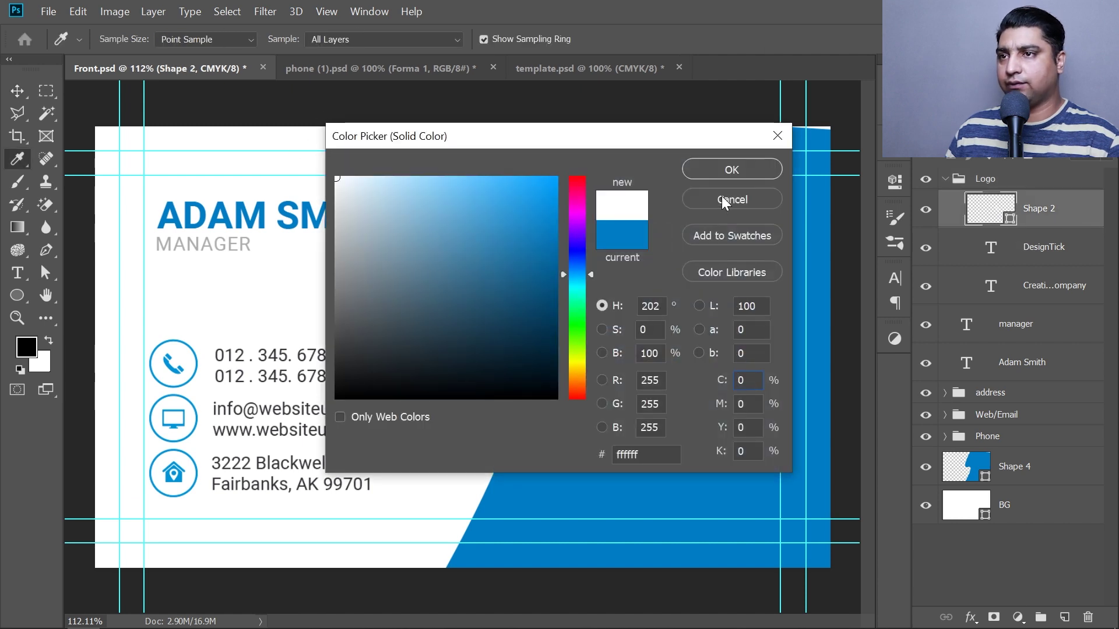
left_click(732, 169)
left_click(1043, 256)
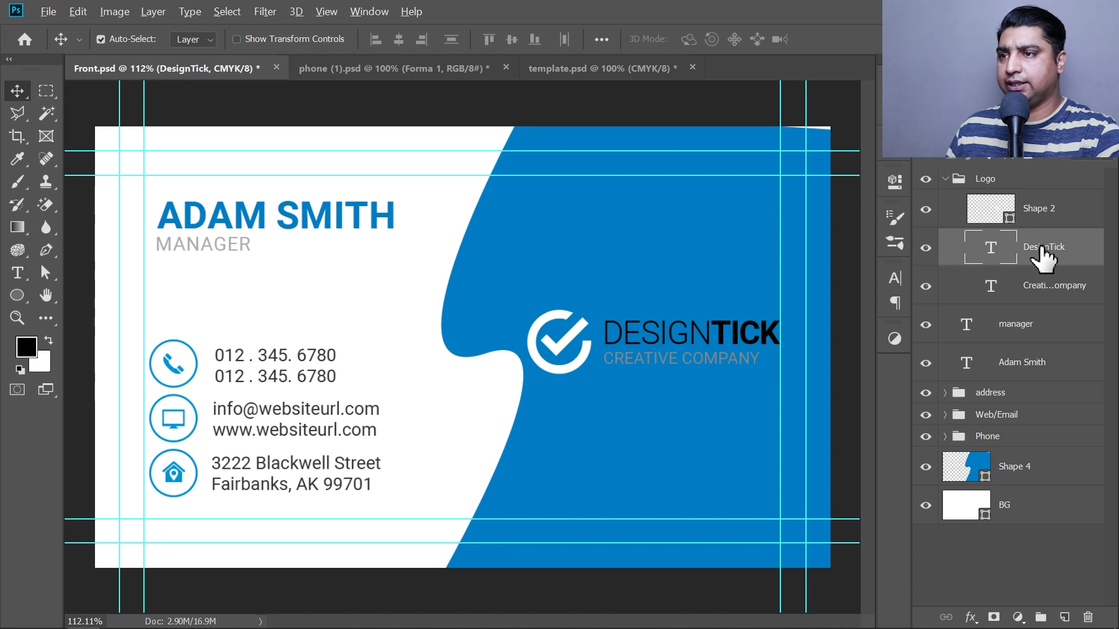
left_click_drag(1017, 286, 1013, 296)
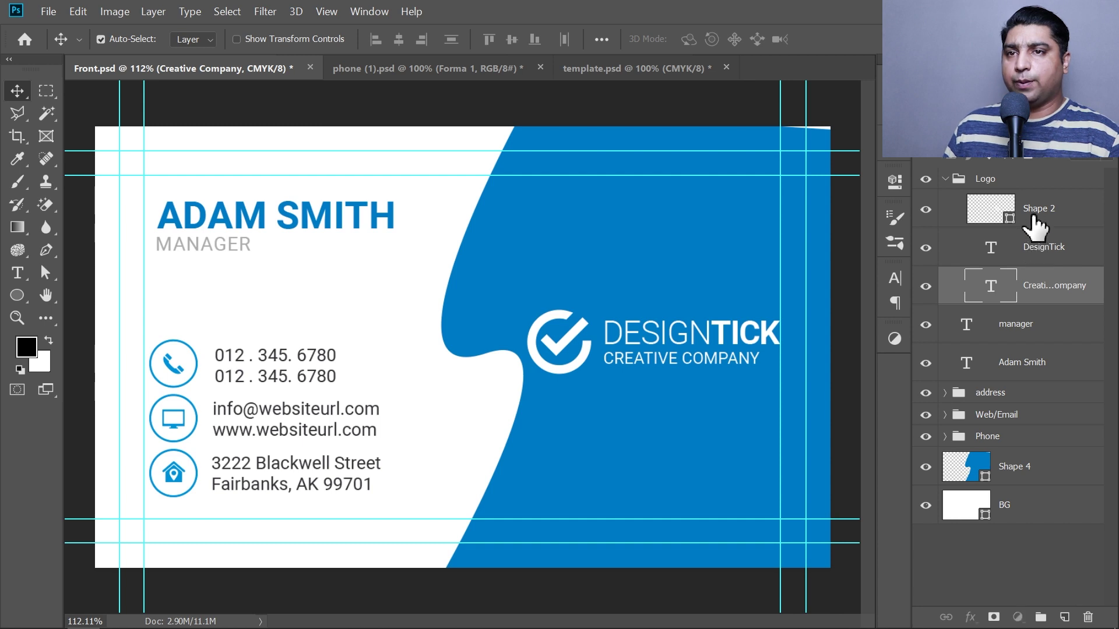
Align the three logo elements on their horizontal centers and move the tick icon above the DesignTick text.
left_click(1031, 217, "shift")
left_click(399, 39)
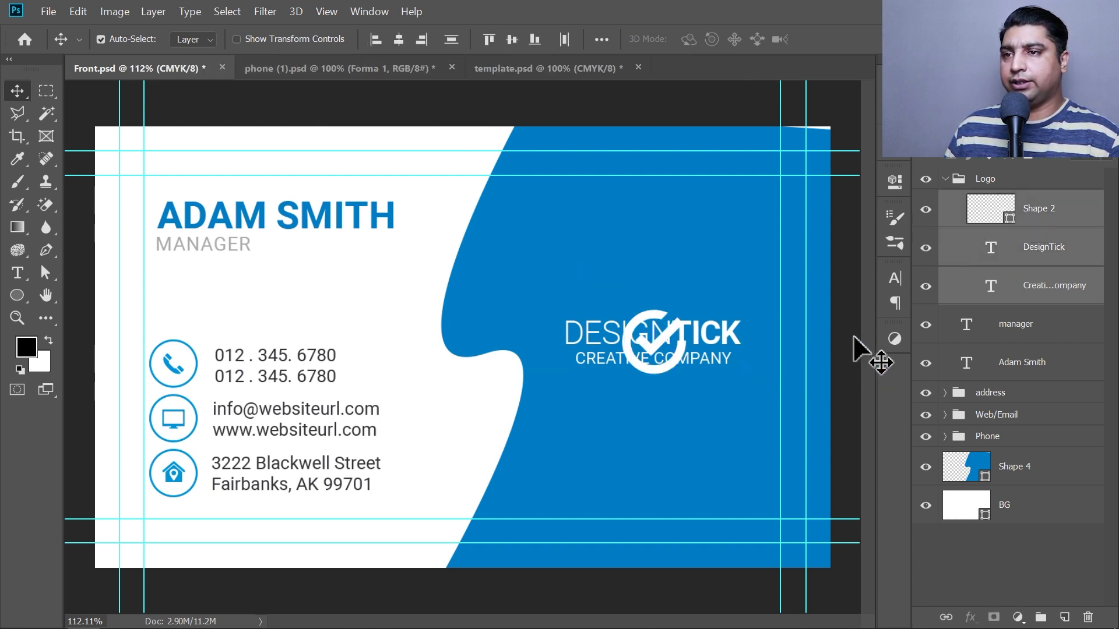
left_click_drag(688, 373, 680, 304)
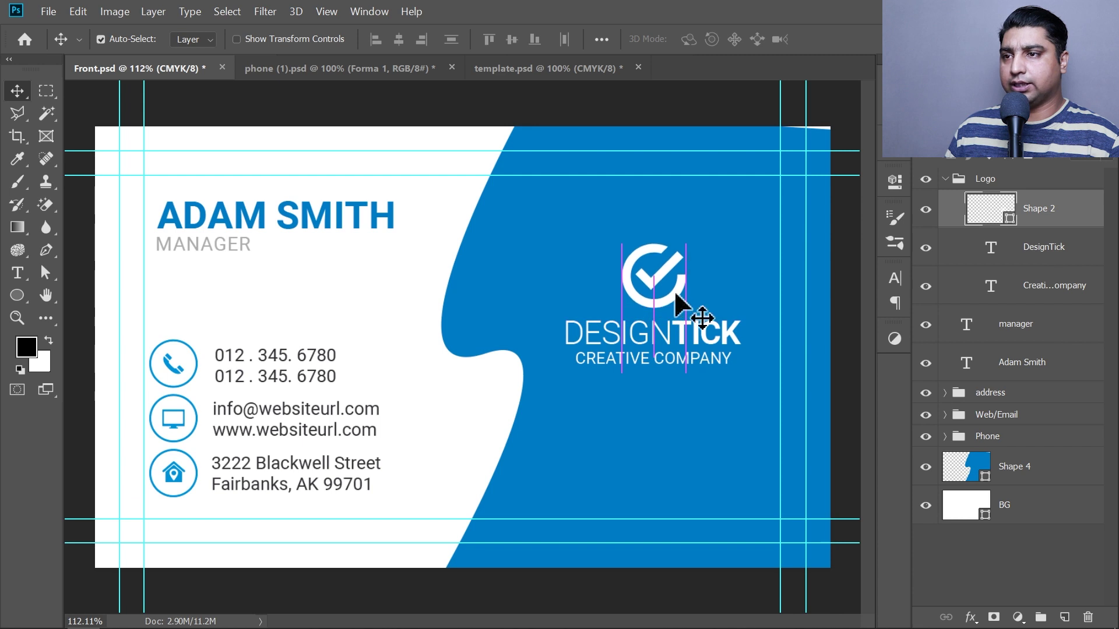
Center the whole Logo group vertically on the card and clear the selection.
left_click(945, 179)
left_click(994, 180)
key("ctrl+a")
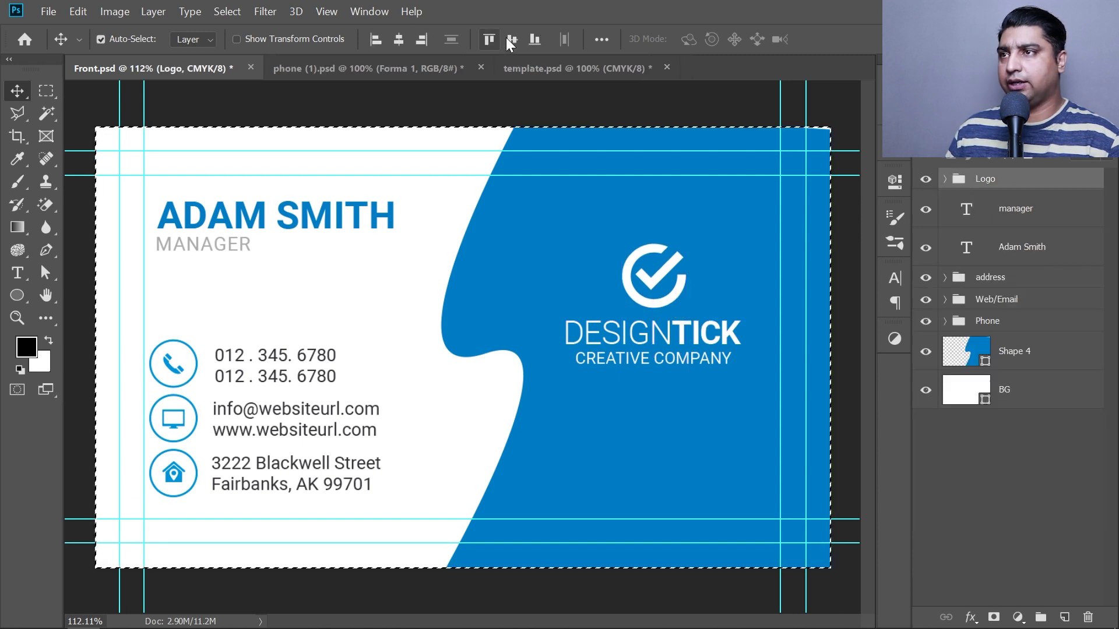
left_click(510, 40)
key("ctrl+d")
Group the manager and cardholder name text layers and rename the group "Name".
left_click(1014, 209)
left_click(1015, 251, "ctrl")
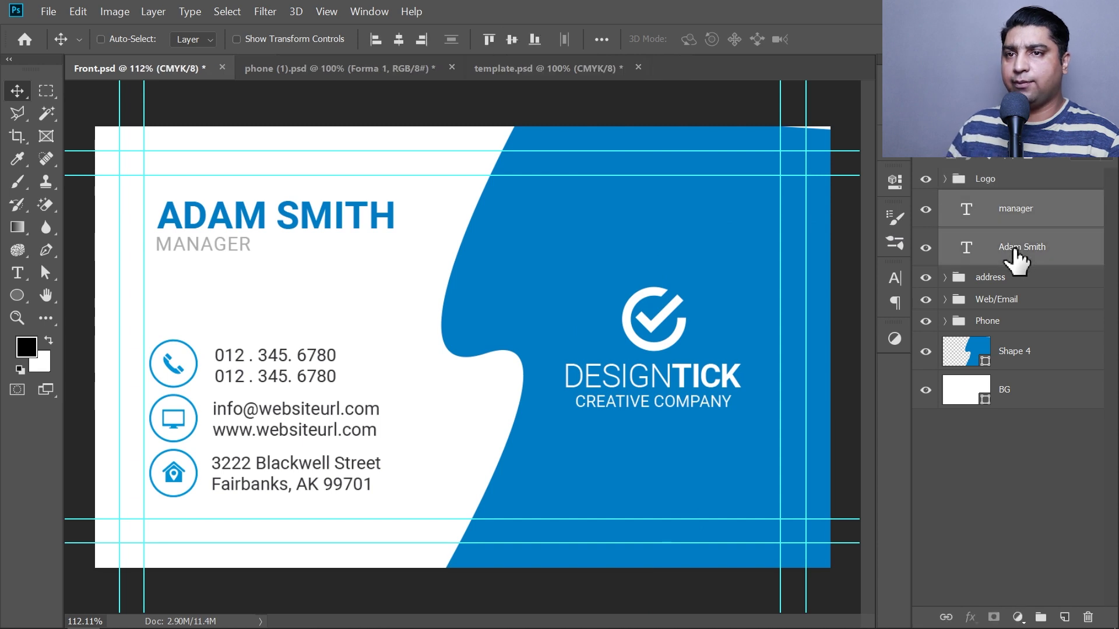
key("ctrl+g")
double_click(990, 200)
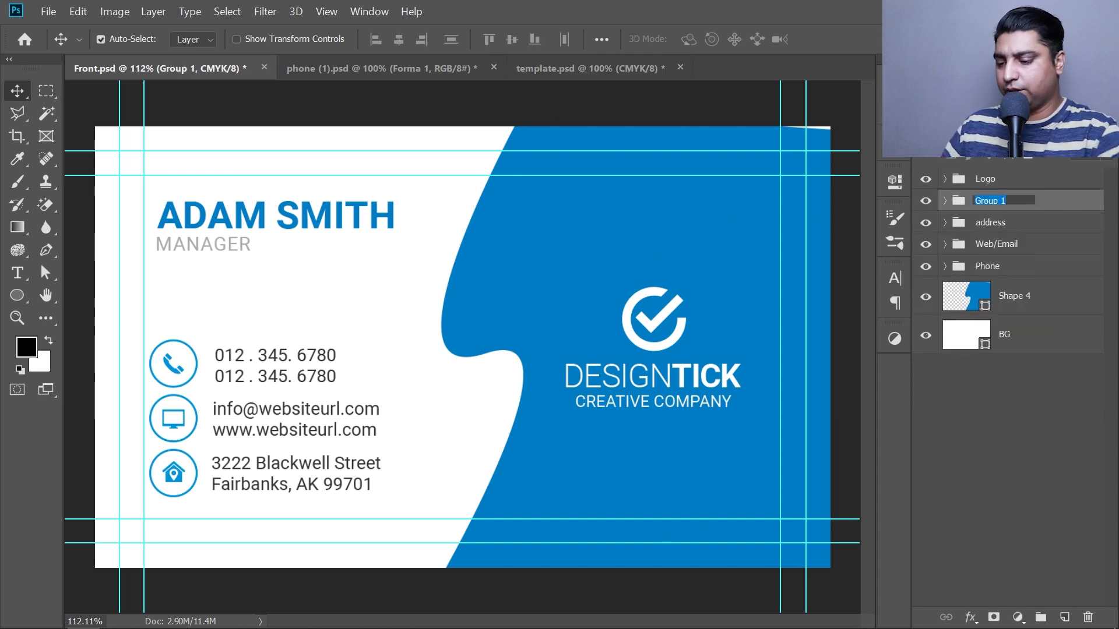
type("Name")
key("Return")
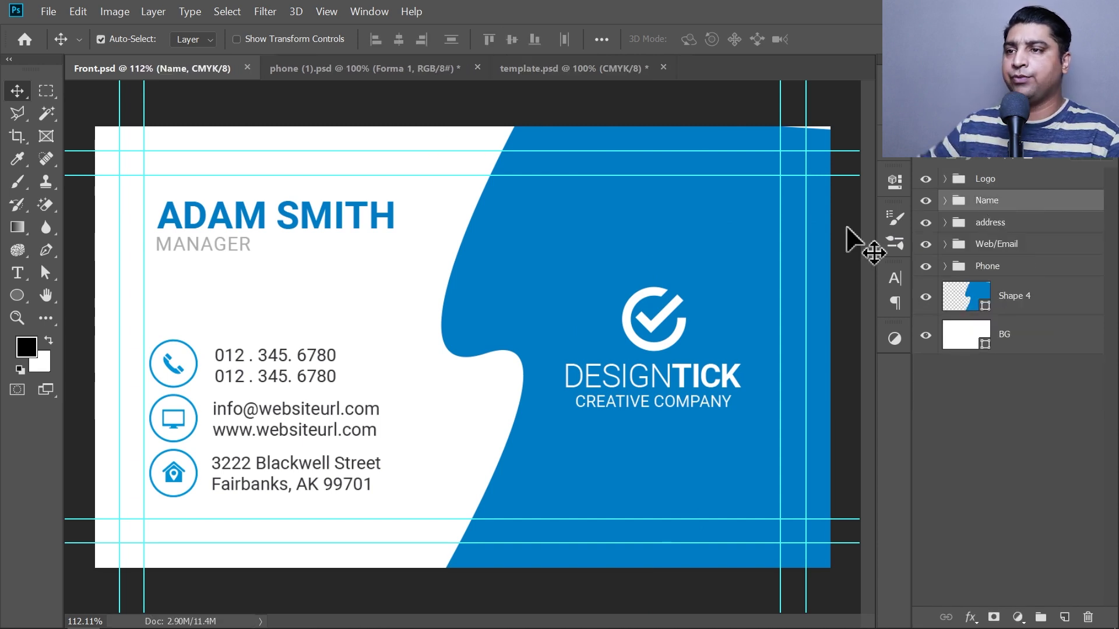
Enlarge the Logo group slightly, and align the cardholder name and job title with the contact icons' left edge.
left_click(676, 336)
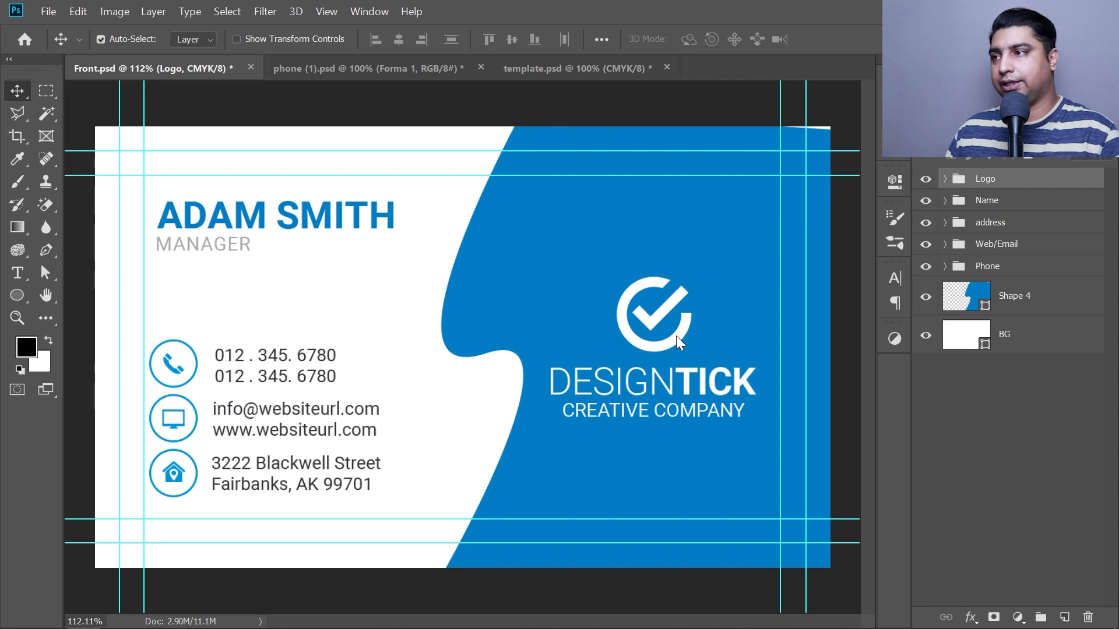
left_click_drag(237, 225, 214, 252)
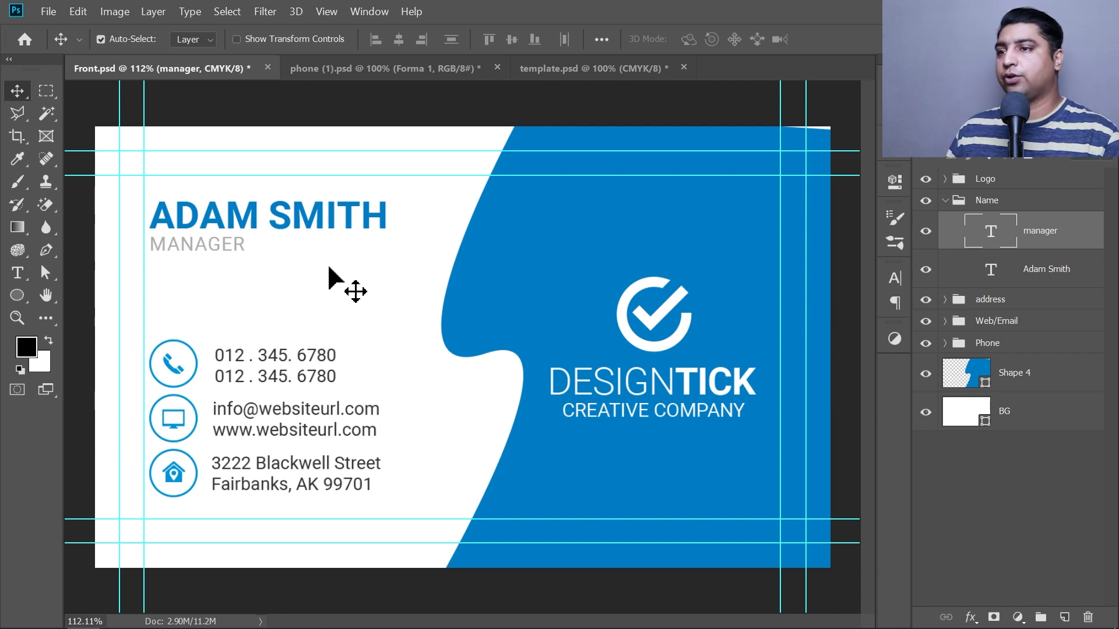
Scale the logo's tick icon up to about 134% above the DesignTick text.
left_click(680, 347)
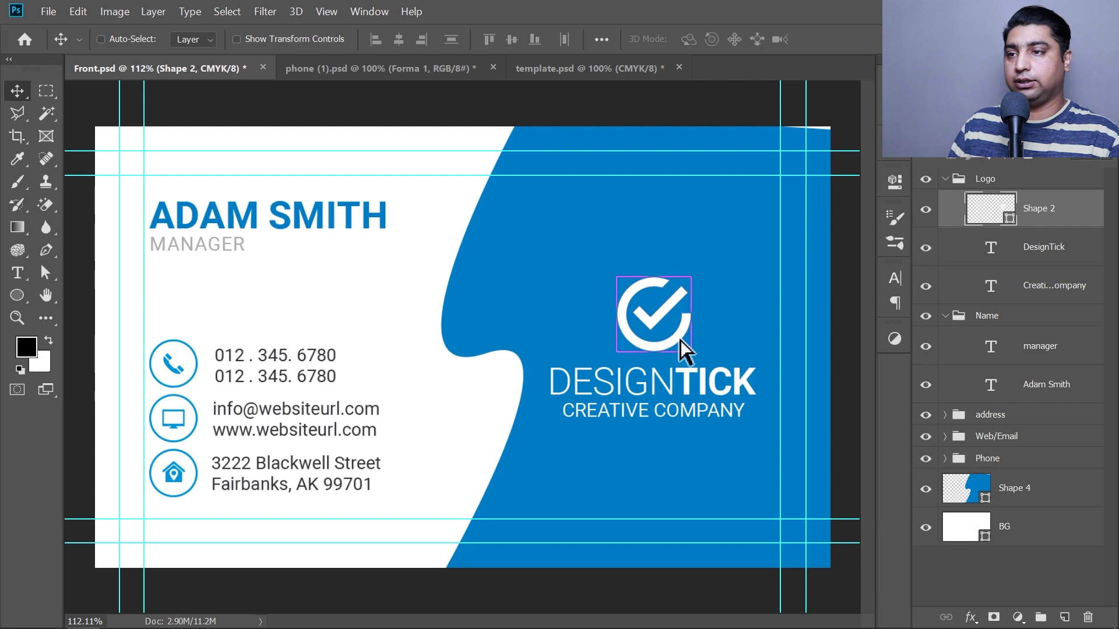
key("ctrl+t")
left_click_drag(653, 278, 654, 252)
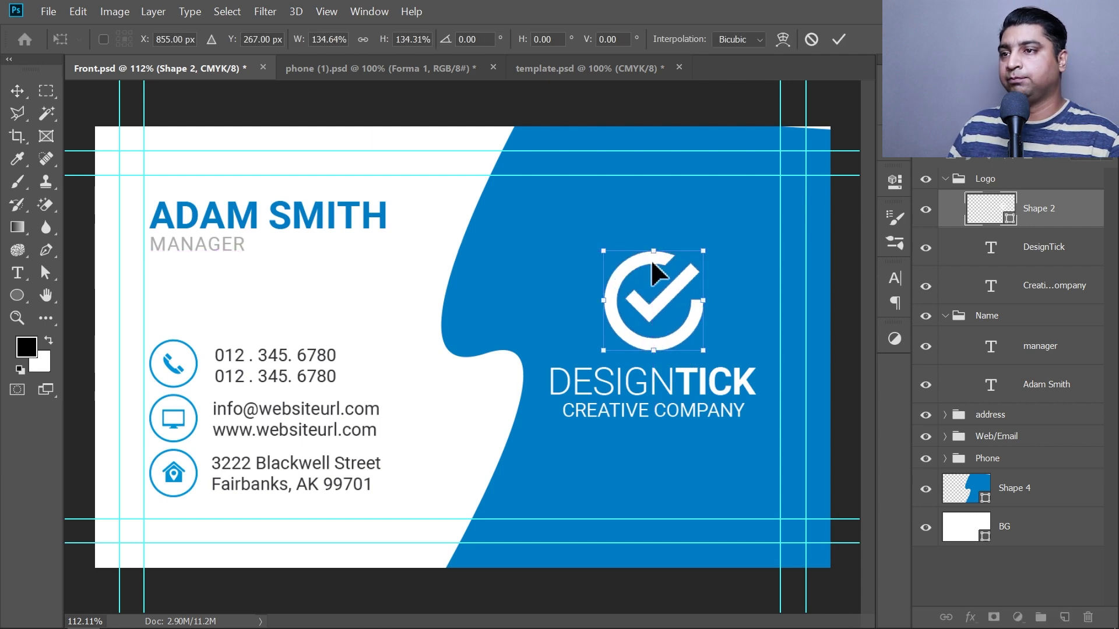
key("Return")
Group the curved blue Shape 4 layer with the BG layer.
left_click(1027, 306)
left_click(1031, 344, "ctrl")
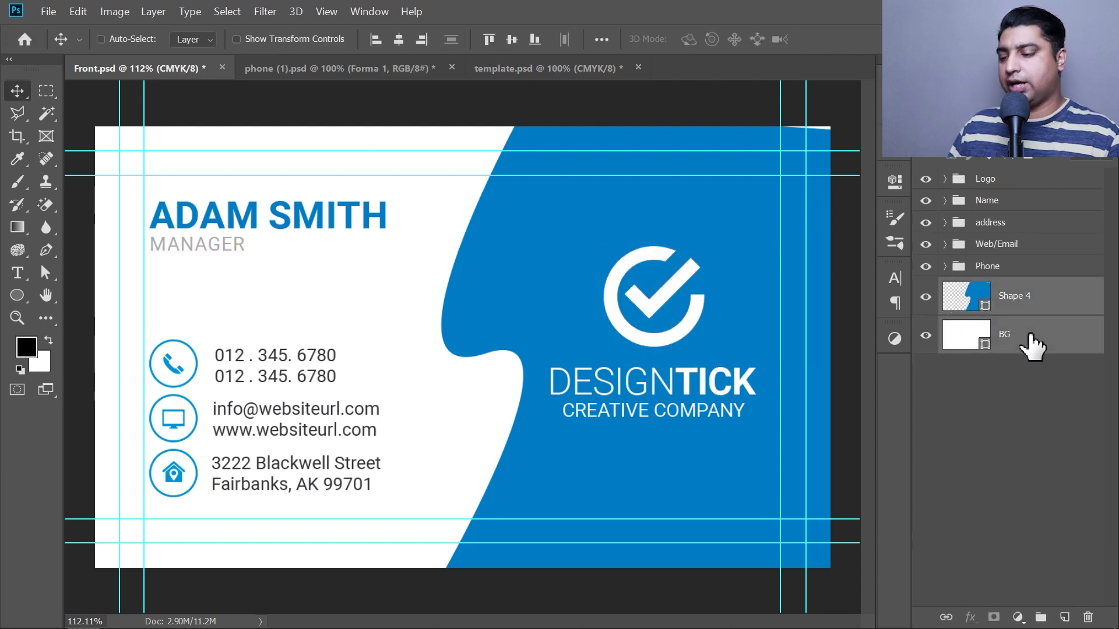
key("ctrl+g")
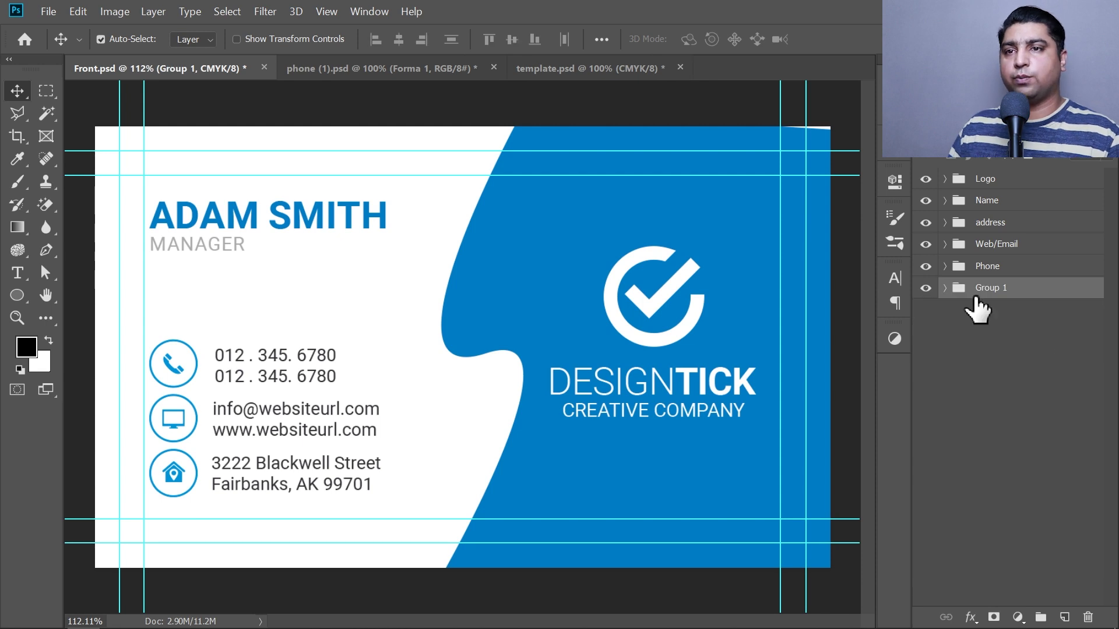
Rename the group holding the curved blue shape and background as "graphics".
double_click(988, 288)
type("g")
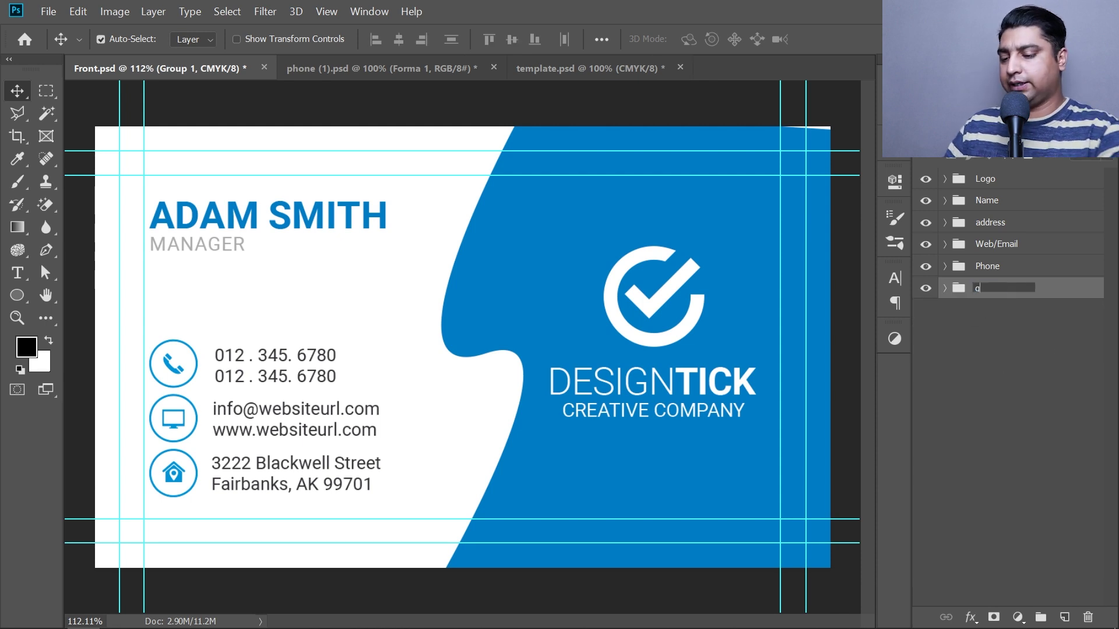
type("raphics")
key("Return")
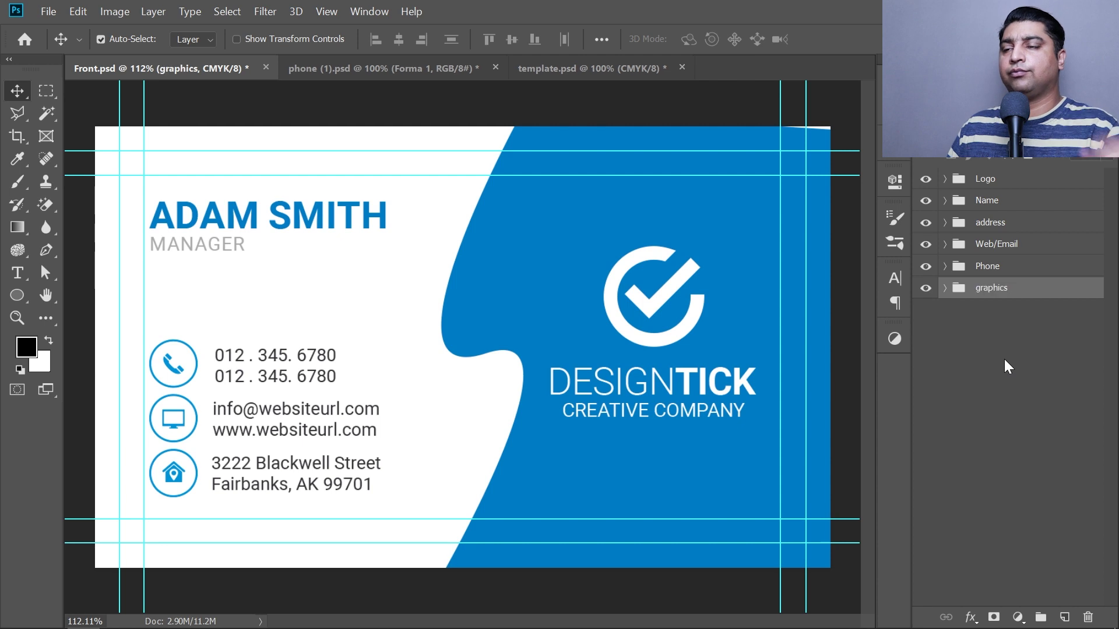
Draw a rectangle above Shape 4 in the graphics group, covering the blue half of the card from edge to edge.
left_click(946, 288)
left_click(1043, 326)
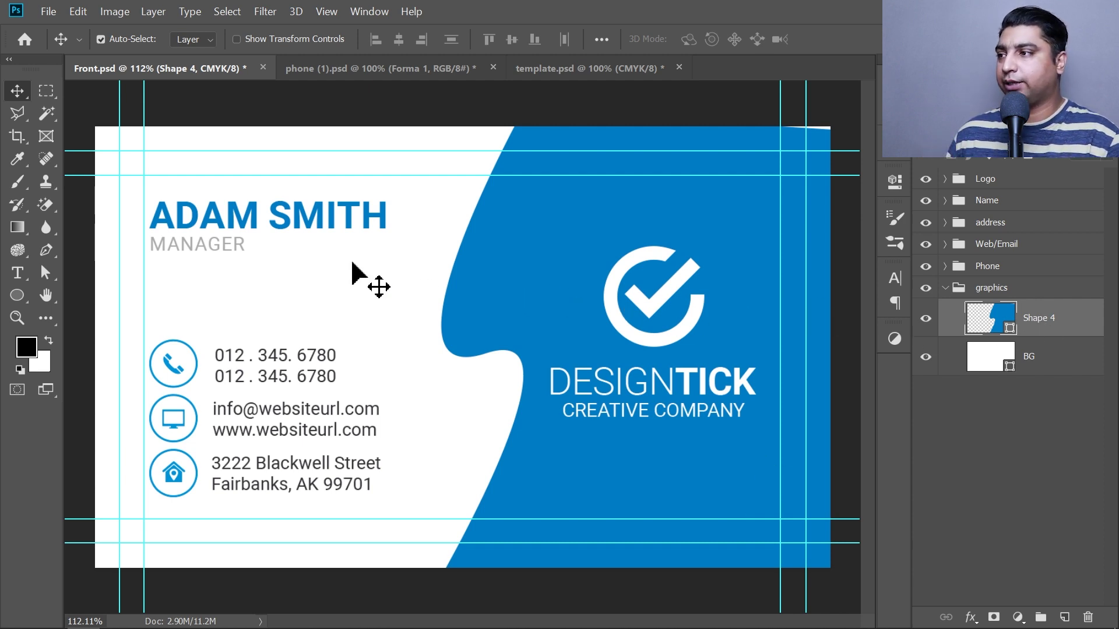
left_click(18, 293)
left_click(72, 294)
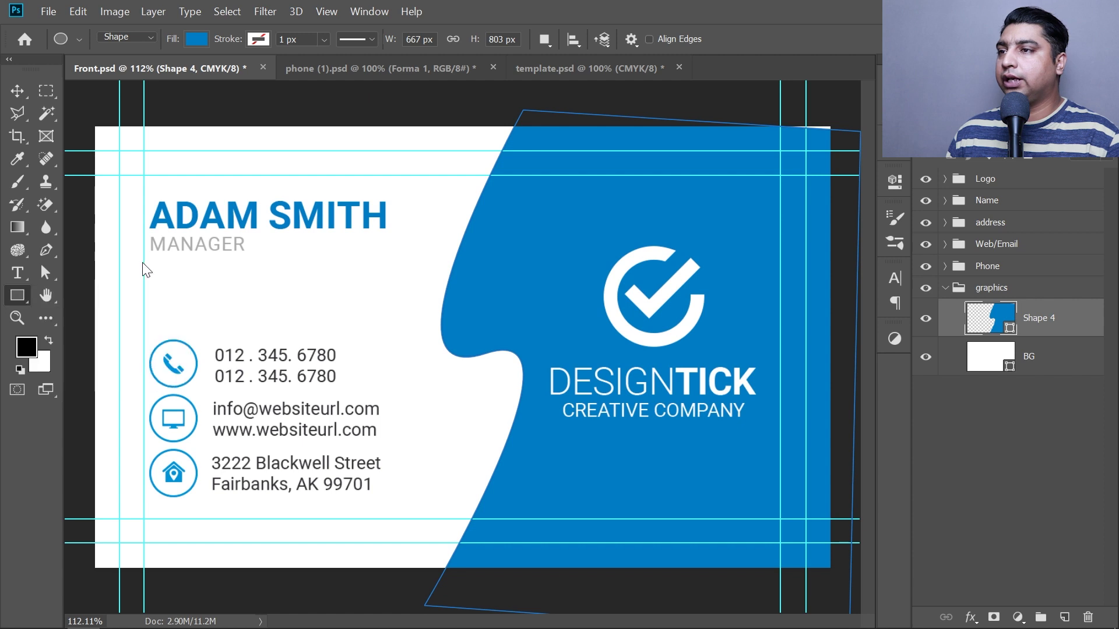
left_click_drag(429, 125, 845, 577)
key("v")
key("Up")
key("Up")
key("Up")
key("Up")
key("Up")
Change the new rectangle's fill to light grey ebebeb.
double_click(1009, 325)
left_click_drag(388, 201, 278, 195)
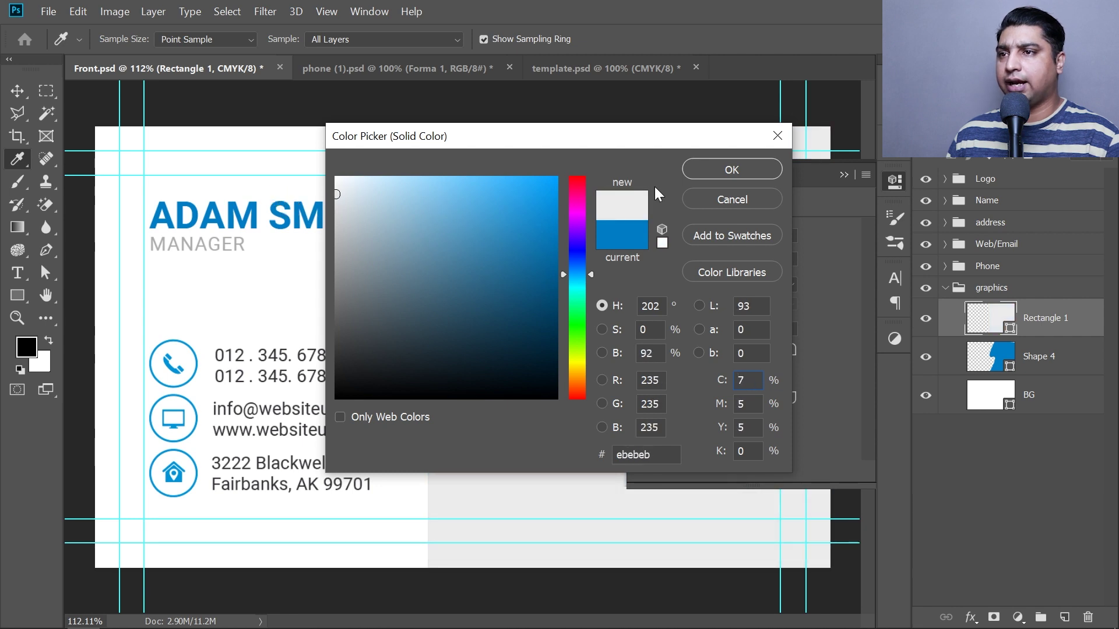
left_click(732, 171)
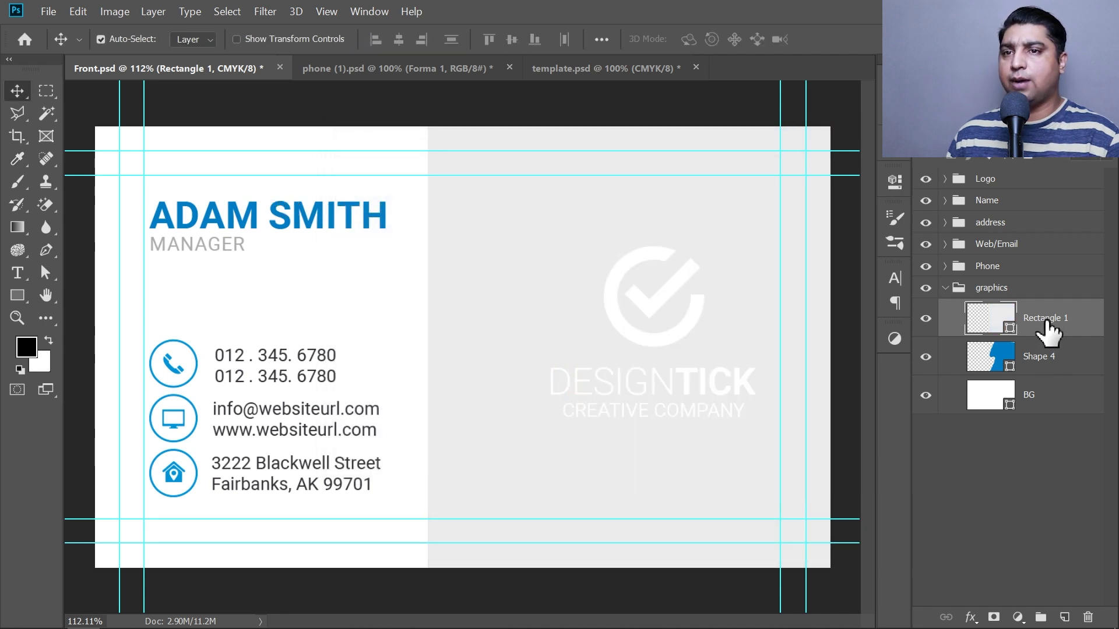
Rename the grey rectangle layer "image here" and convert it to a smart object.
double_click(1043, 319)
type("imag")
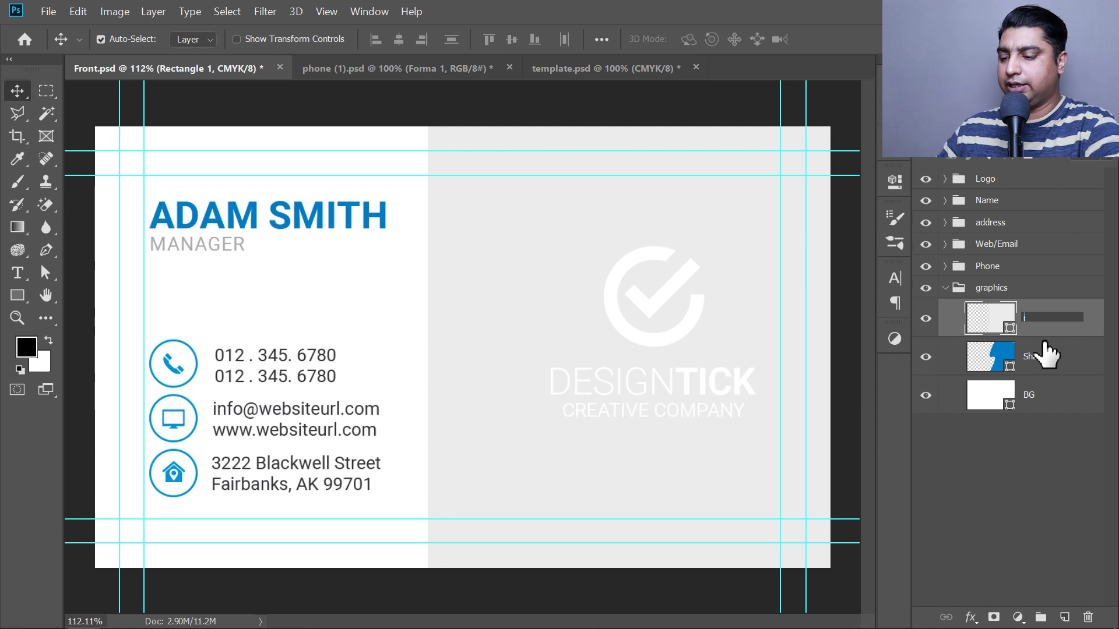
type("e e")
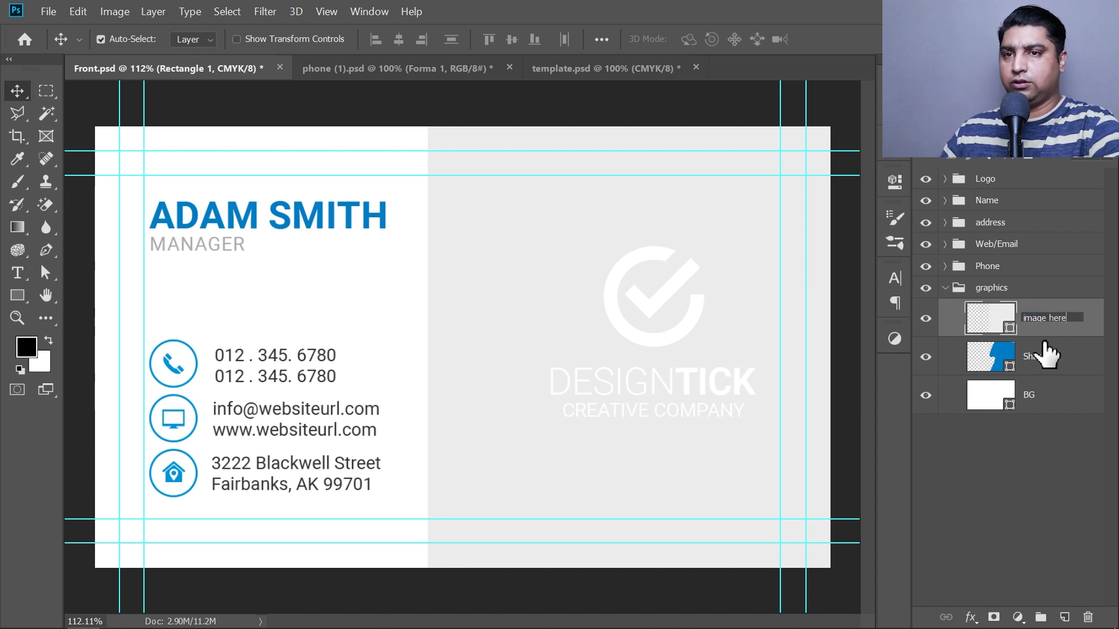
key("Return")
right_click(1051, 315)
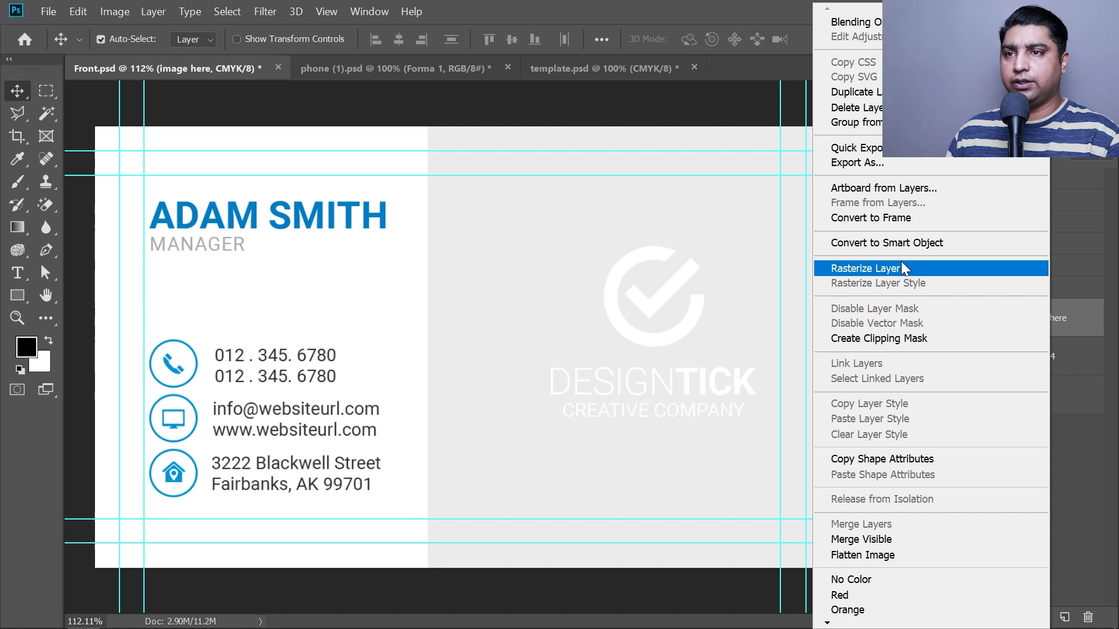
left_click(889, 243)
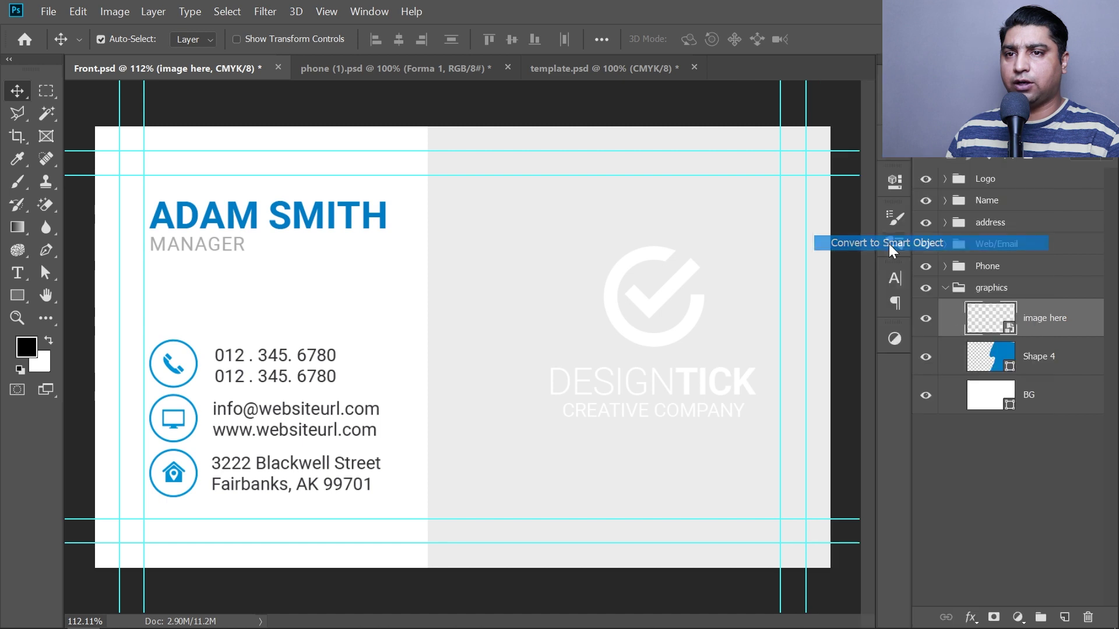
Open the image here smart object's contents and place manhattan-336708_1920 (1).jpg from Downloads as an embedded image.
double_click(1009, 328)
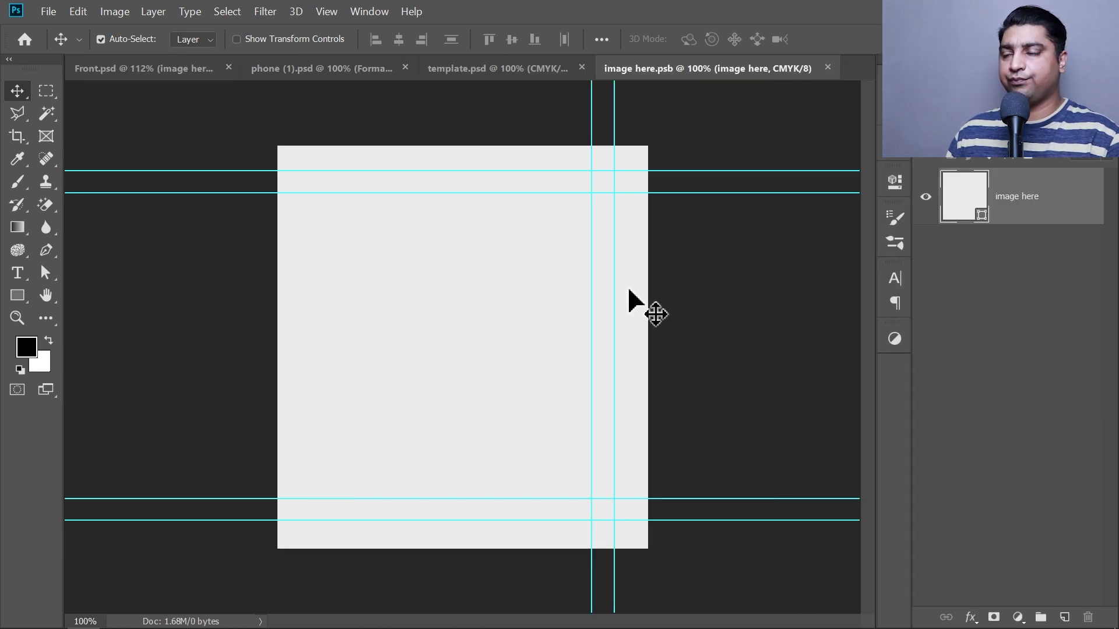
left_click(56, 9)
left_click(93, 325)
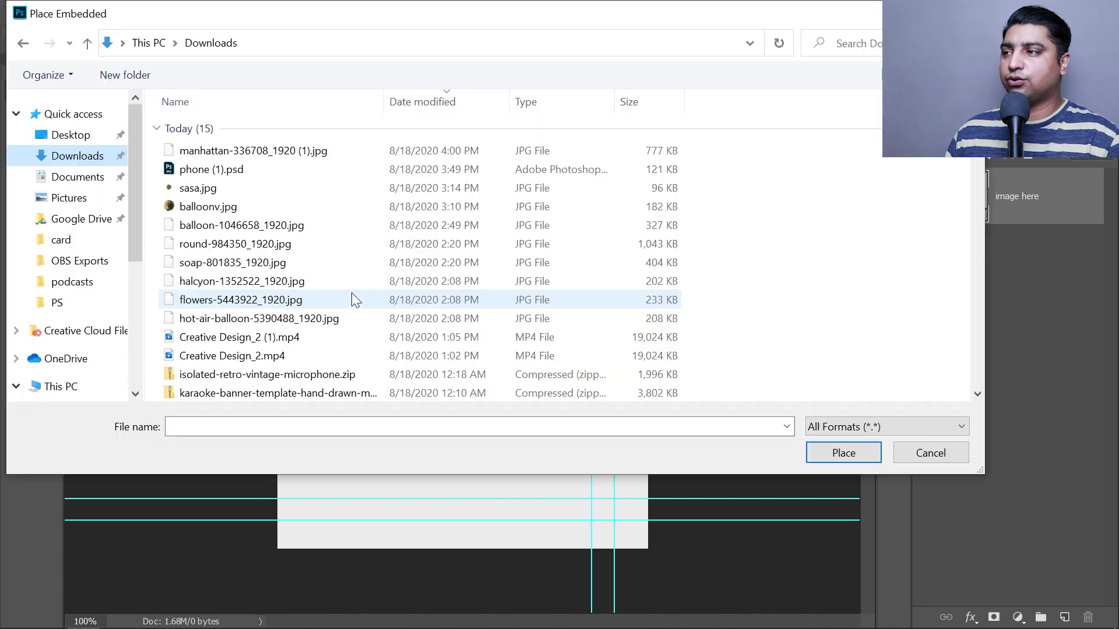
left_click(227, 152)
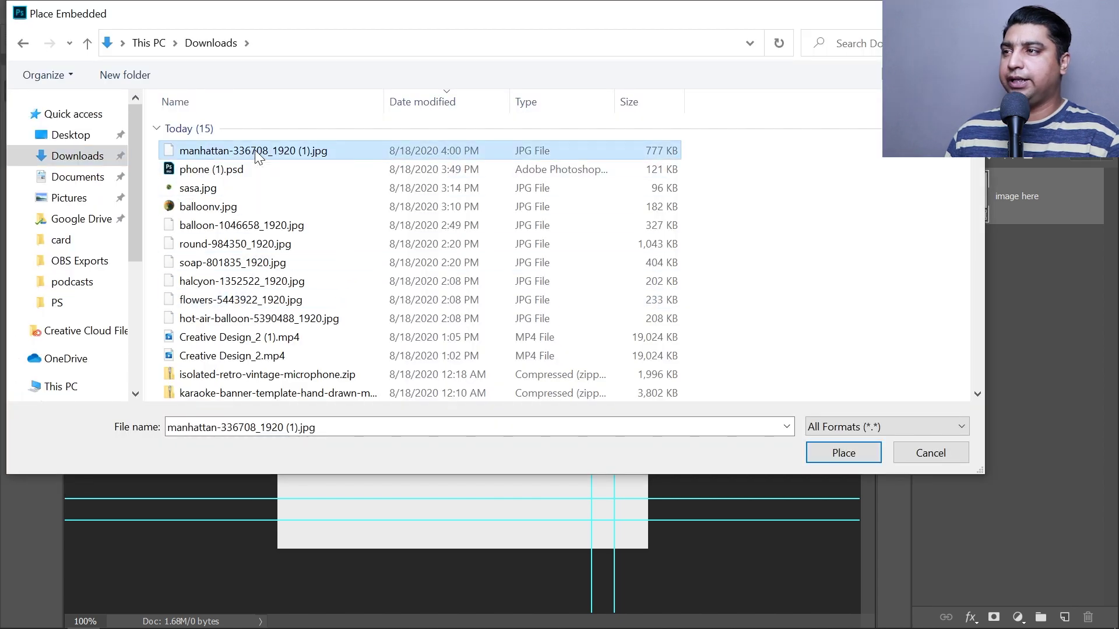
double_click(254, 149)
Scale the placed photo to 15.38% to fill the canvas, centred at X 371 px, and save and close the smart object.
left_click_drag(462, 242, 464, 146)
left_click_drag(462, 451, 470, 548)
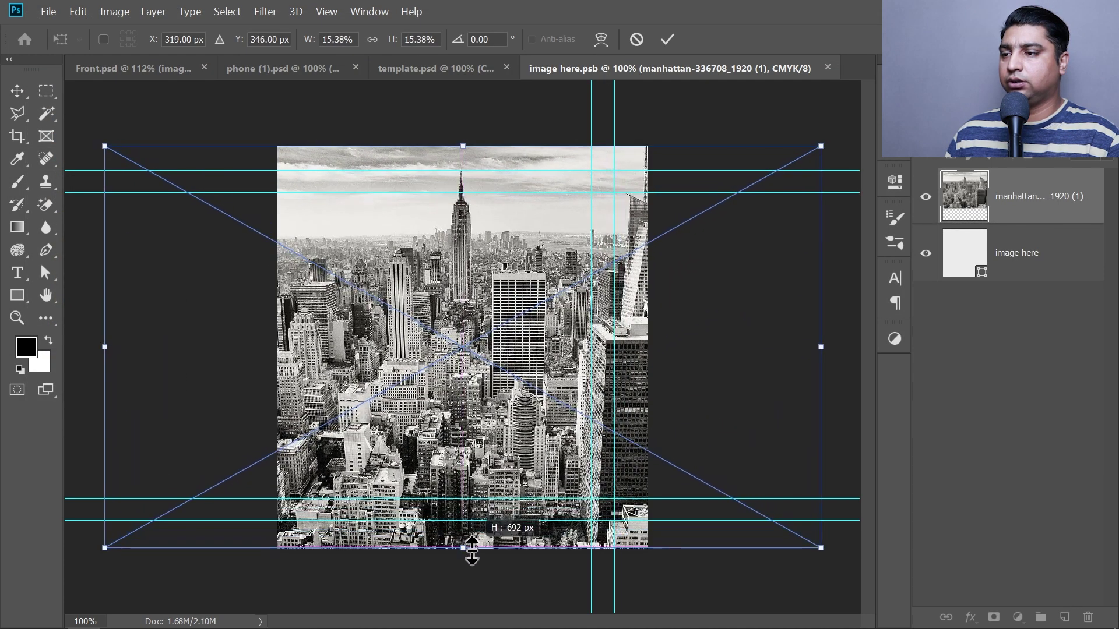
left_click_drag(540, 375, 566, 368)
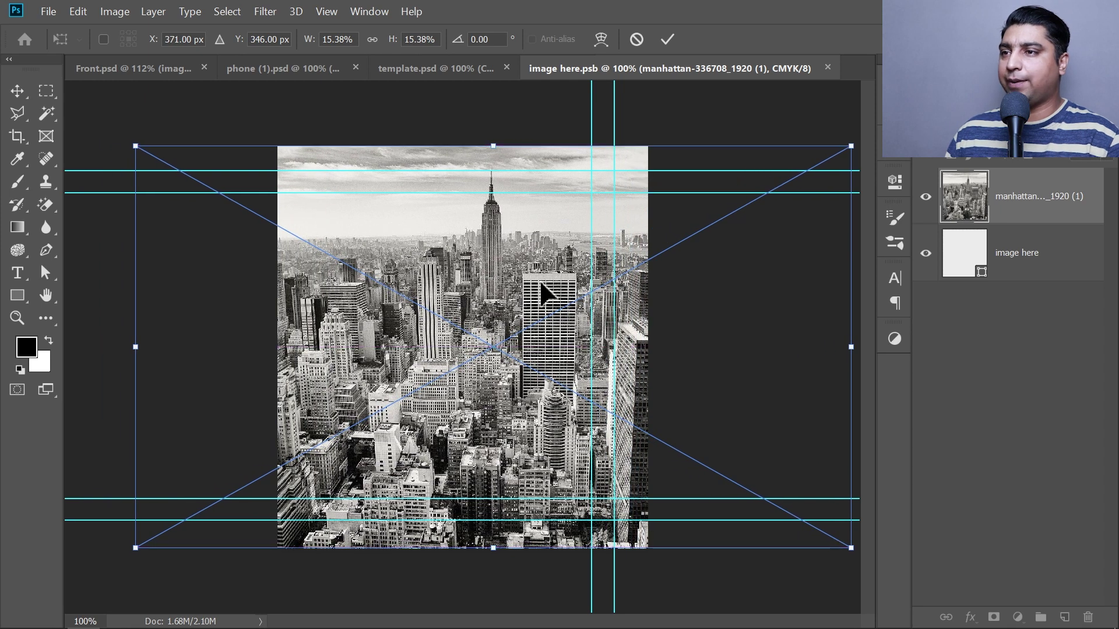
key("Return")
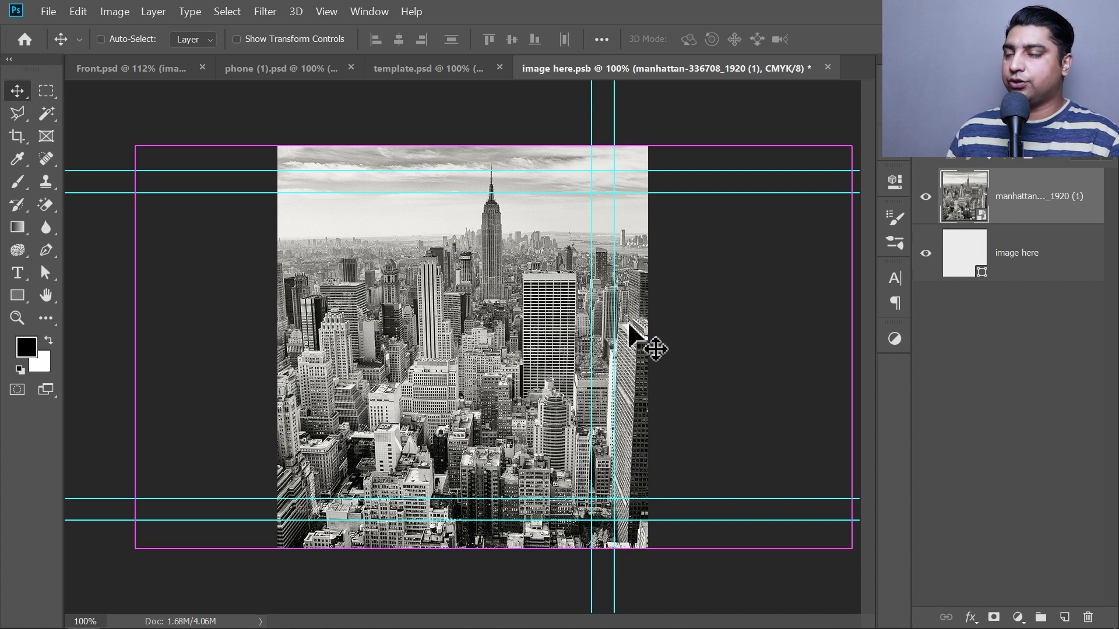
key("ctrl+s")
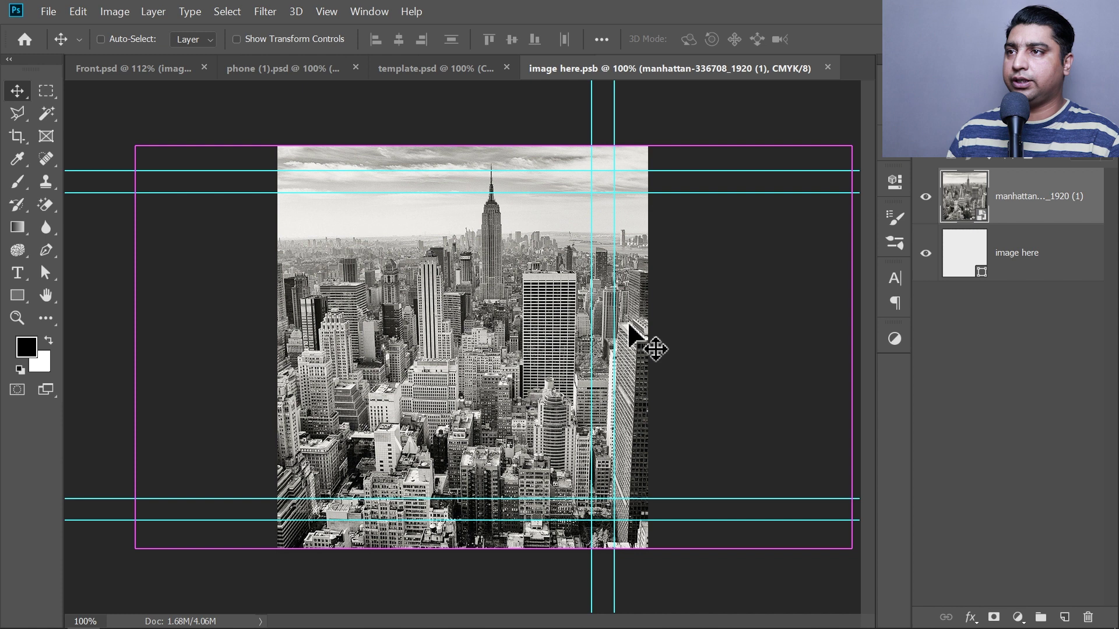
key("ctrl+w")
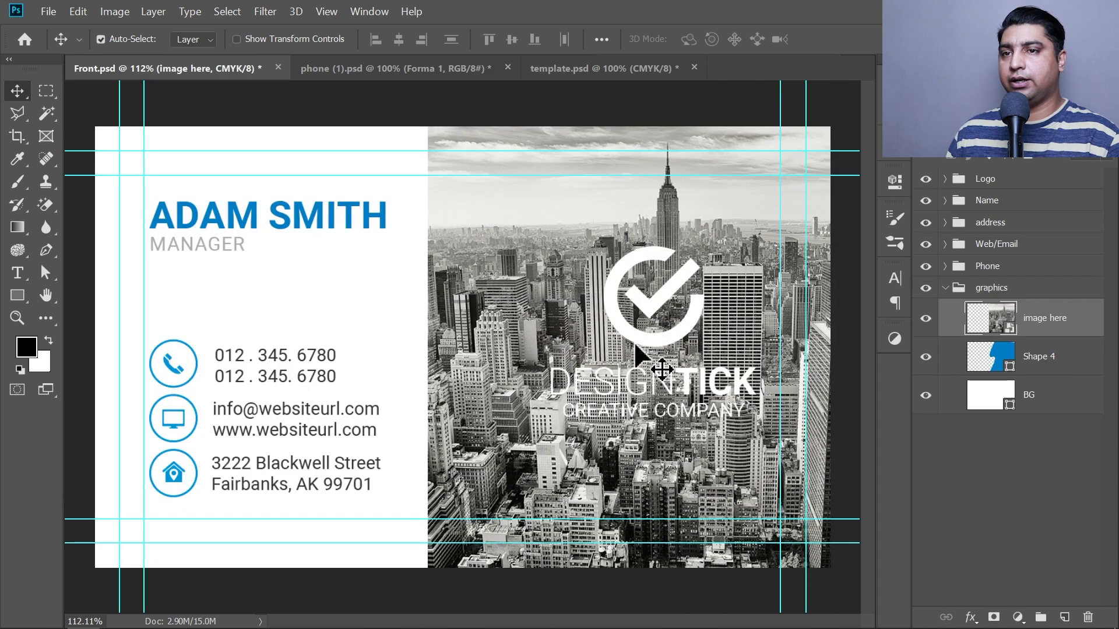
Lower the image here layer's opacity so the blue shows through, and clip the layer to Shape 4.
left_click_drag(1050, 129, 996, 137)
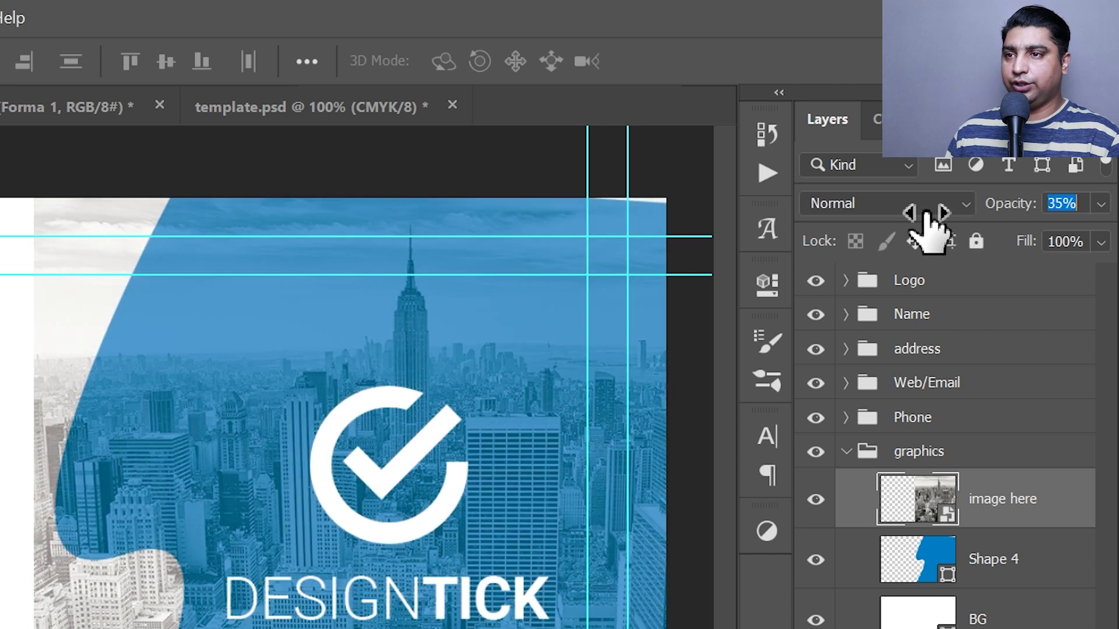
left_click_drag(927, 215, 916, 212)
right_click(1025, 501)
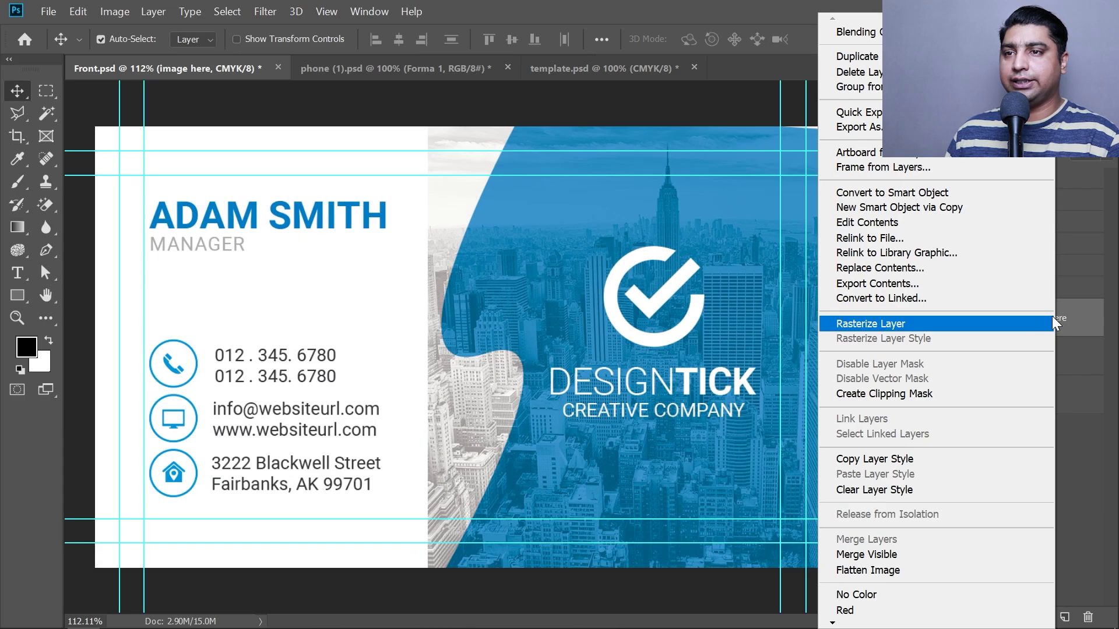
left_click(922, 393)
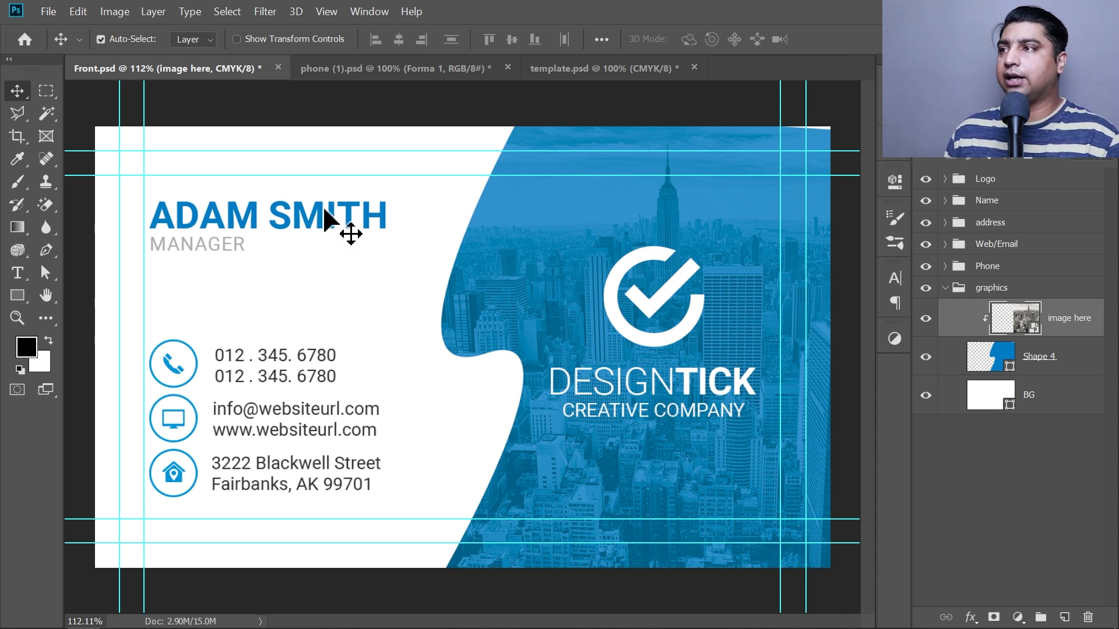
Open Back.psd from the card folder.
left_click(48, 12)
left_click(59, 42)
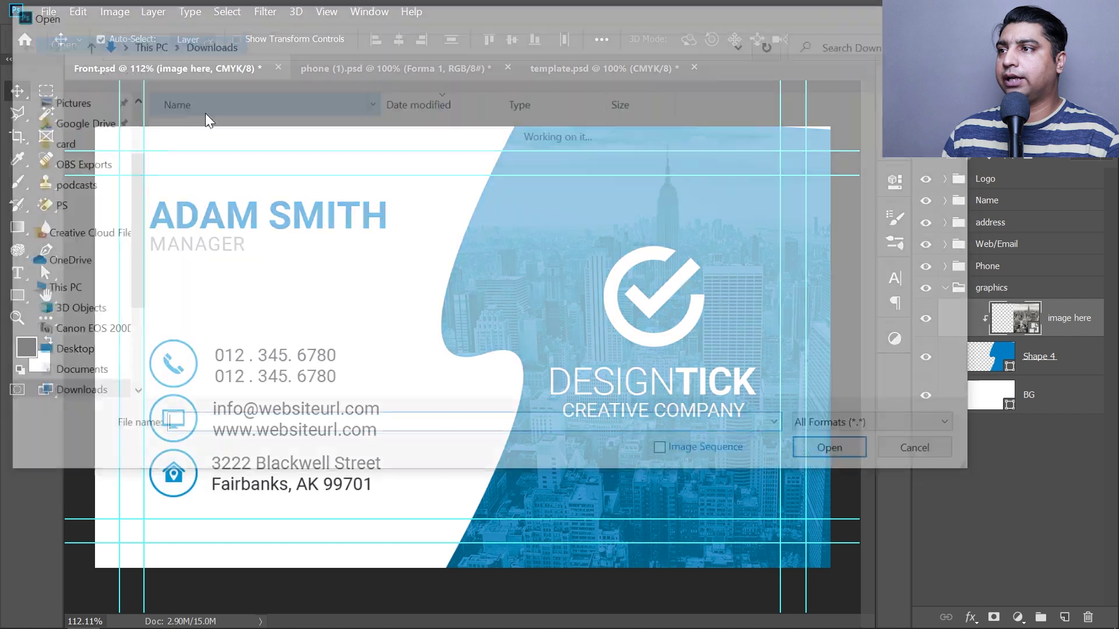
left_click(36, 156)
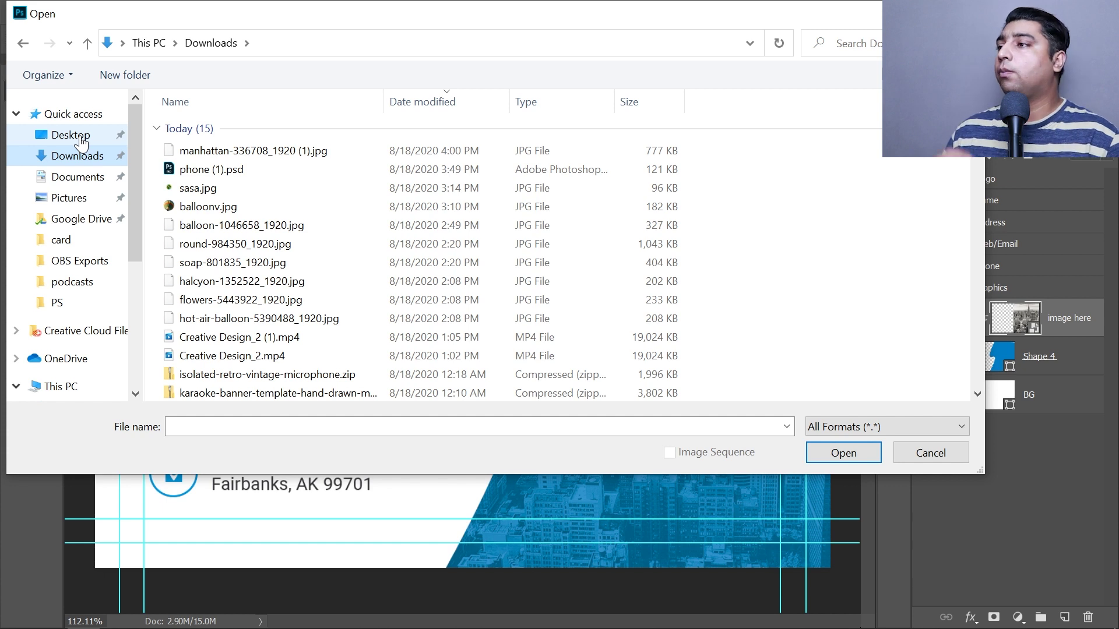
left_click(68, 241)
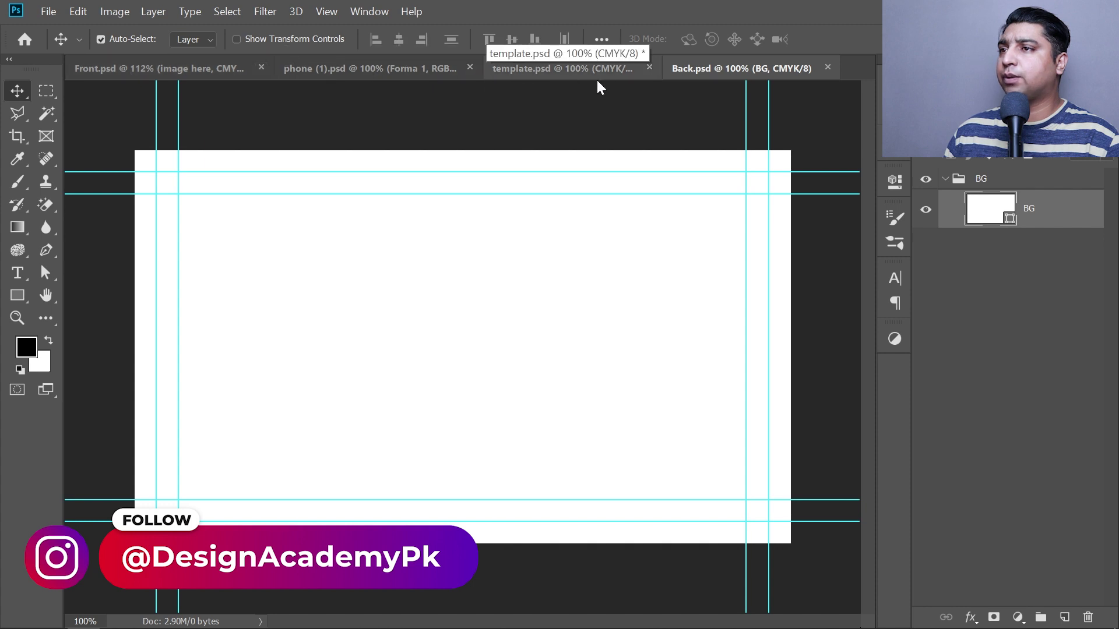
Copy the image here and Shape 4 layers from Front.psd into Back.psd.
left_click(163, 73)
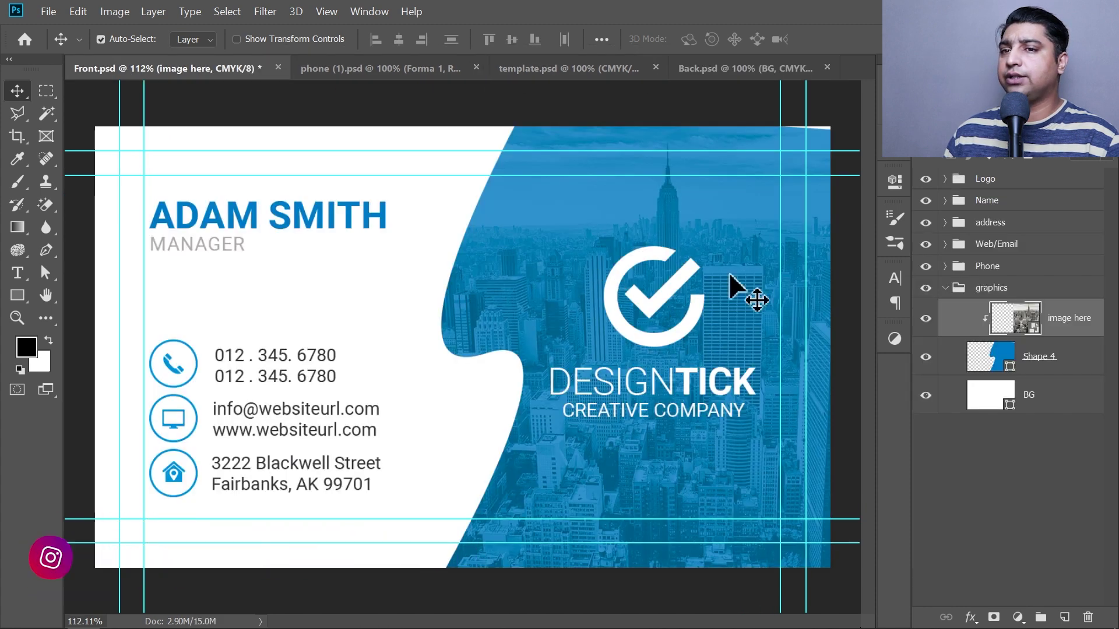
left_click(1005, 290)
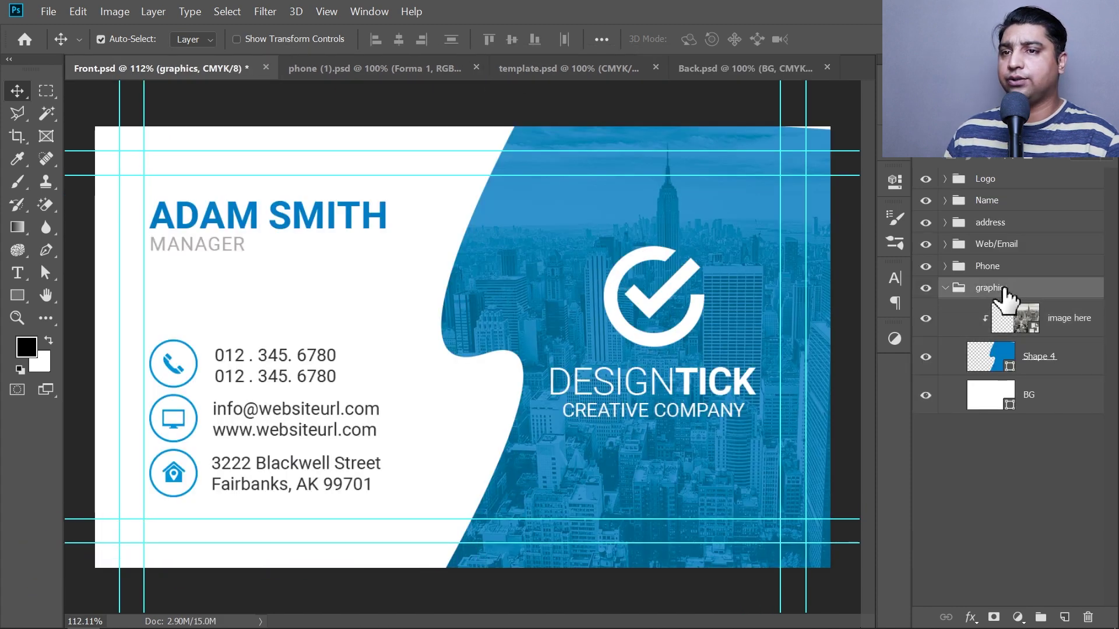
left_click(1069, 319)
left_click(1086, 360, "shift")
left_click_drag(1068, 317, 604, 325)
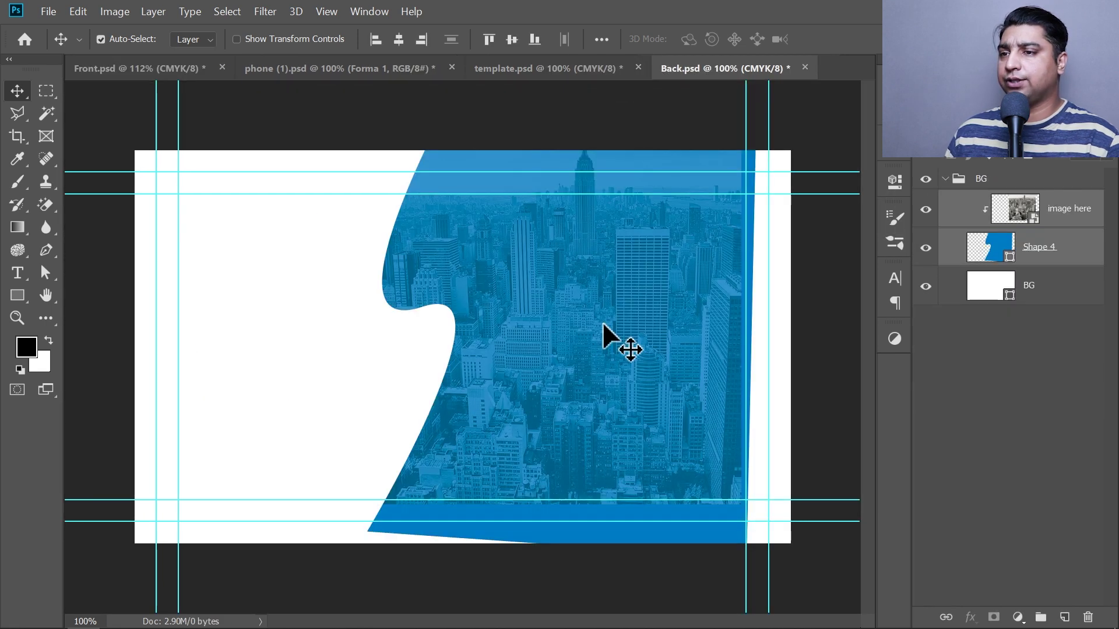
Flip the copied shape and photo horizontally, enlarge them to 115.43%, and position them against the back card's left edge.
key("ctrl+t")
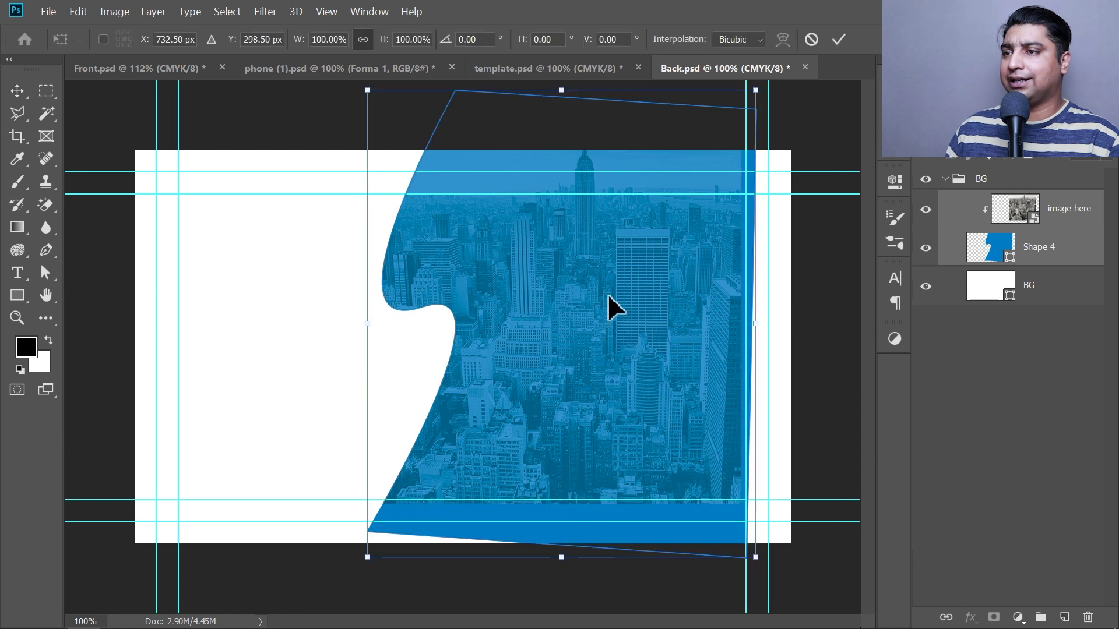
right_click(609, 297)
left_click(661, 518)
left_click_drag(602, 325, 447, 347)
left_click_drag(607, 352, 667, 349)
left_click_drag(559, 370, 408, 392)
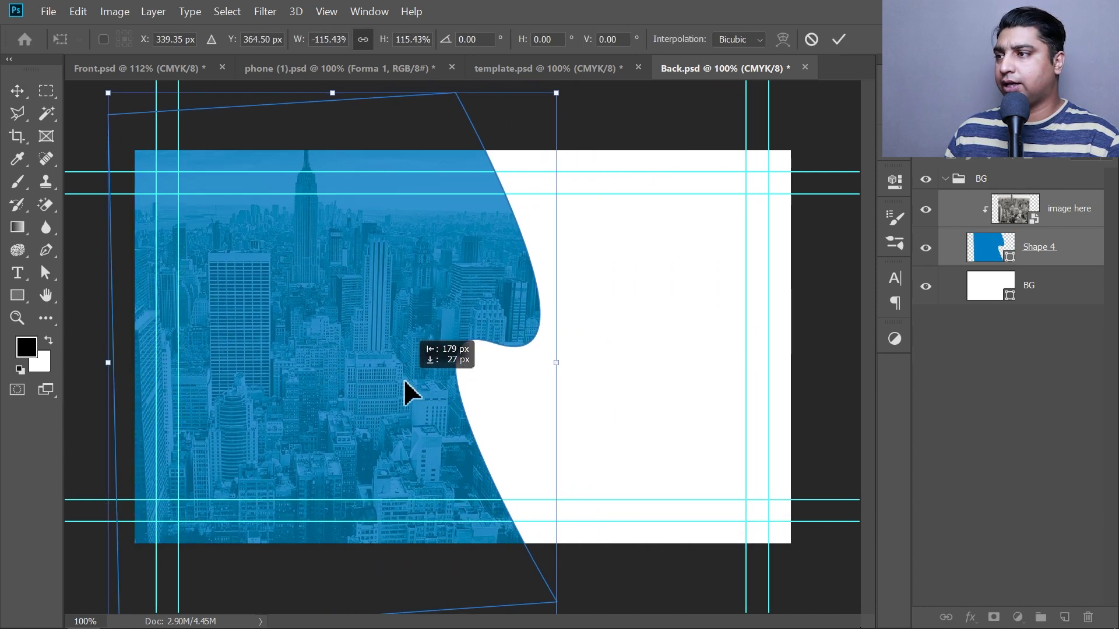
key("ctrl+z")
left_click_drag(523, 344, 410, 358)
key("Return")
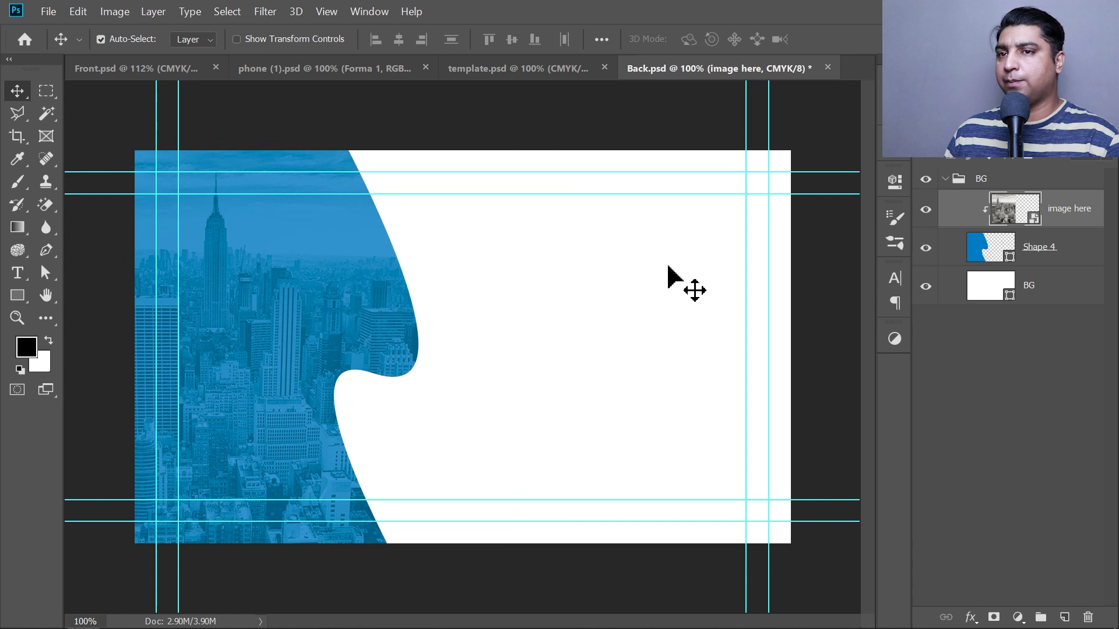
Copy the Logo group from Front.psd into Back.psd and place it above the BG group.
left_click(165, 68)
left_click(1004, 186)
left_click_drag(997, 189, 612, 361)
left_click_drag(983, 209, 1002, 178)
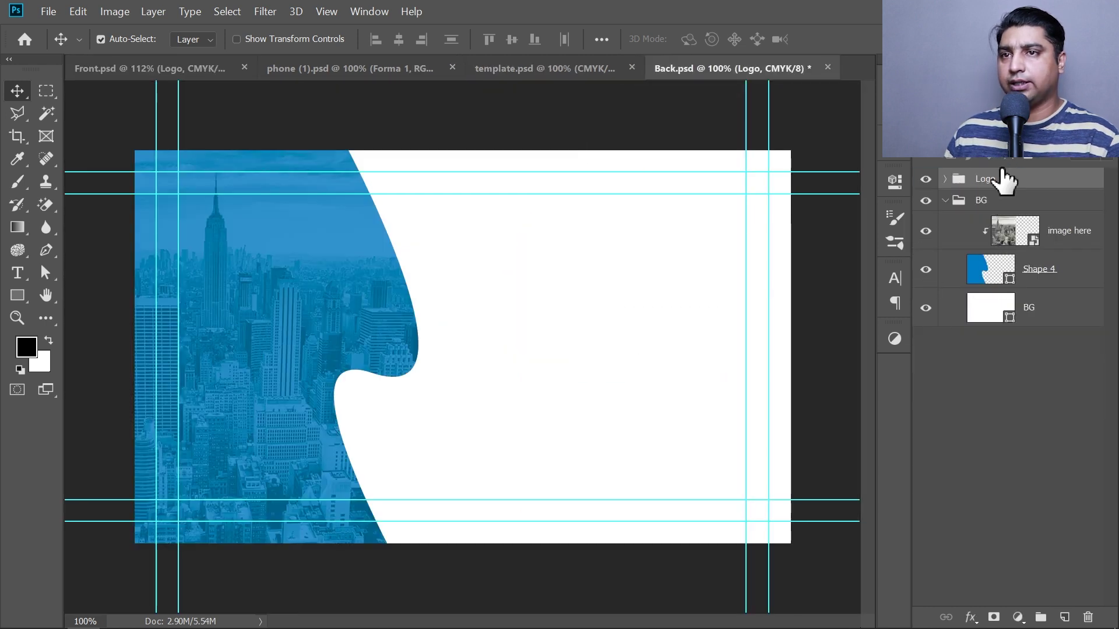
Inspect the contents of the image here smart object in the BG group, and close it.
left_click(945, 200)
left_click(945, 201)
left_click(1047, 248)
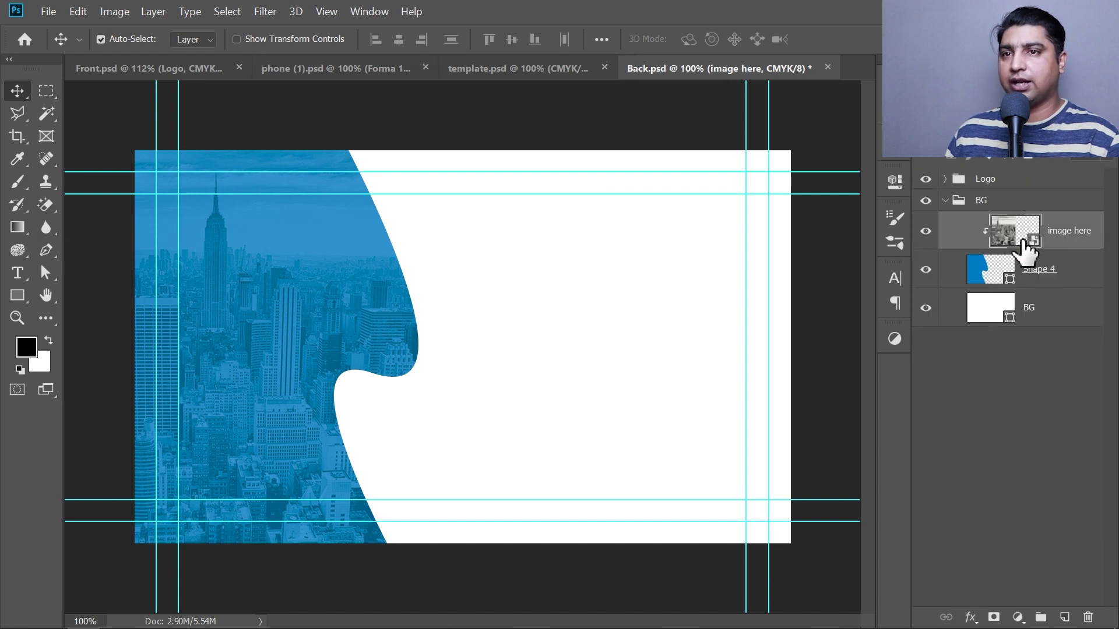
double_click(1024, 242)
left_click(49, 11)
left_click(492, 308)
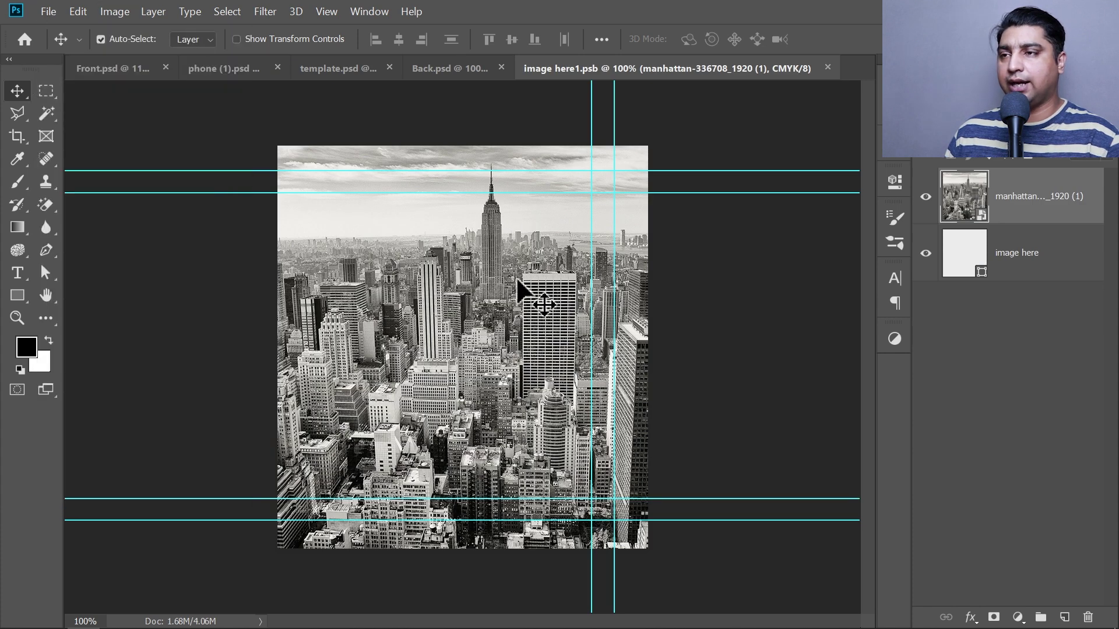
left_click(828, 67)
Recolor the logo's checkmark shape (Shape 2) with the blue sampled from the back card's photo area.
left_click(945, 199)
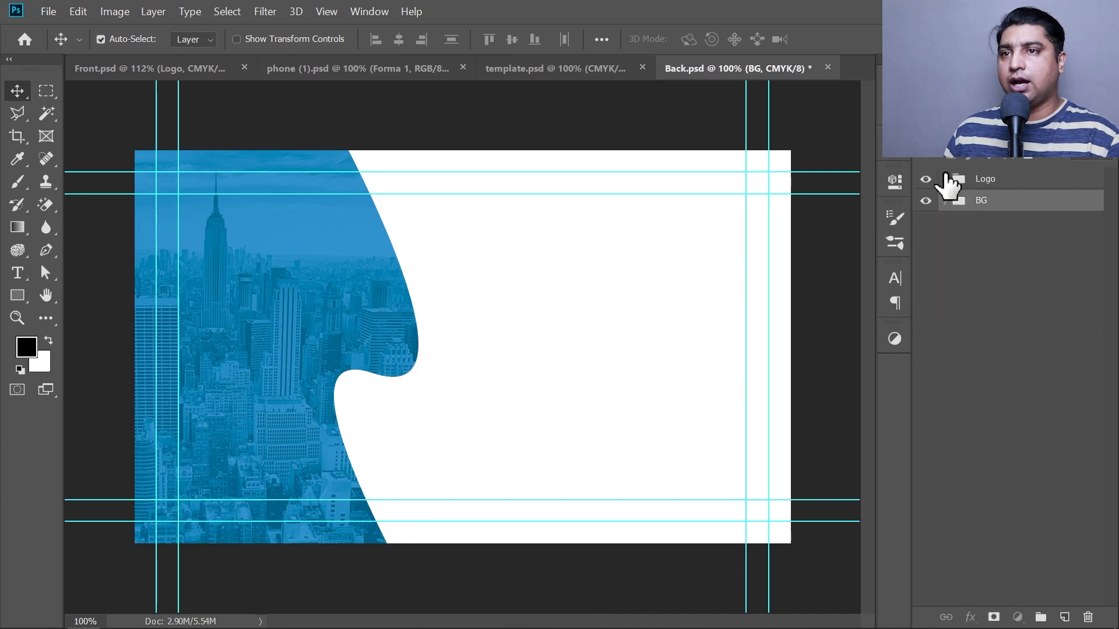
left_click(945, 179)
double_click(1008, 216)
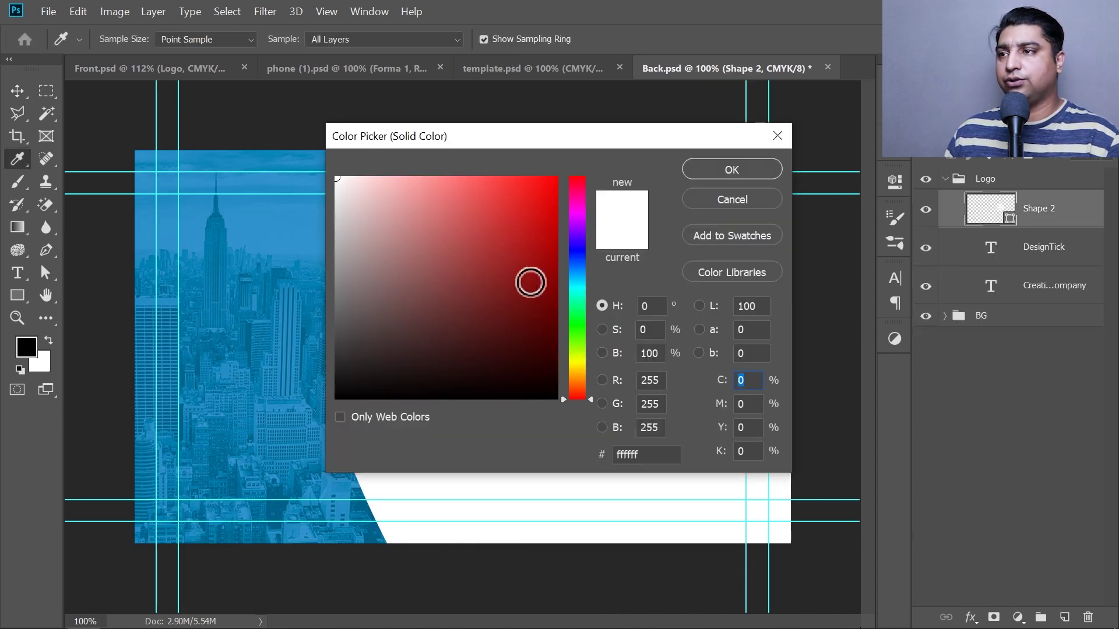
left_click(274, 208)
left_click(699, 172)
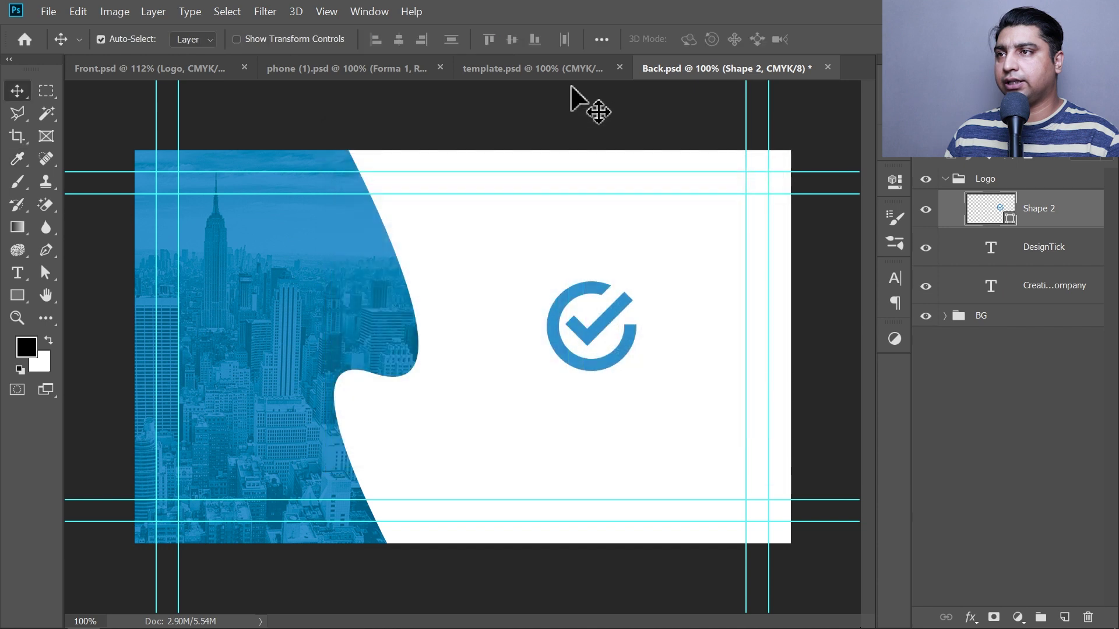
Fill the DesignTick and Creative Company text layers with the black foreground color.
left_click(1028, 251)
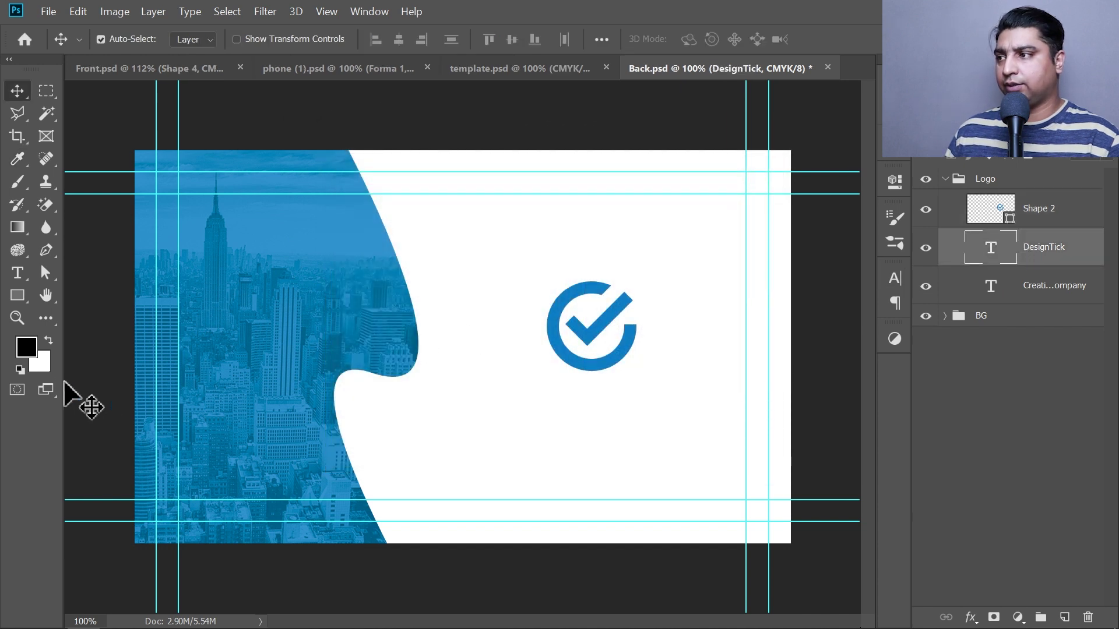
key("alt+BackSpace")
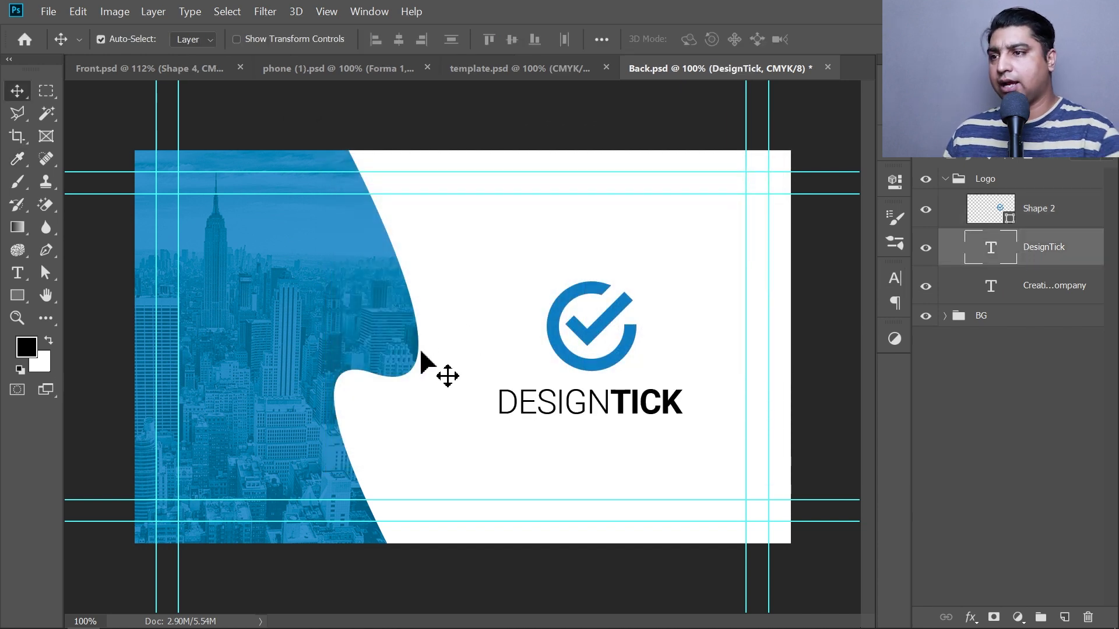
left_click(1074, 290)
key("alt+BackSpace")
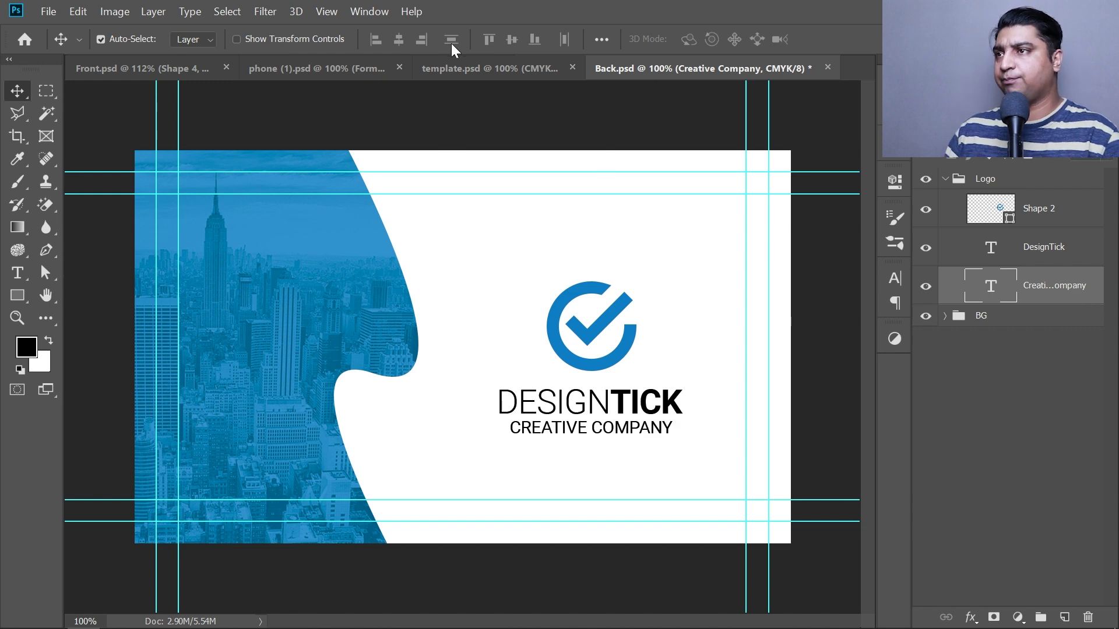
Set the text color of the Creative Company tagline to grey 838383.
key("t")
left_click(694, 39)
left_click(287, 282)
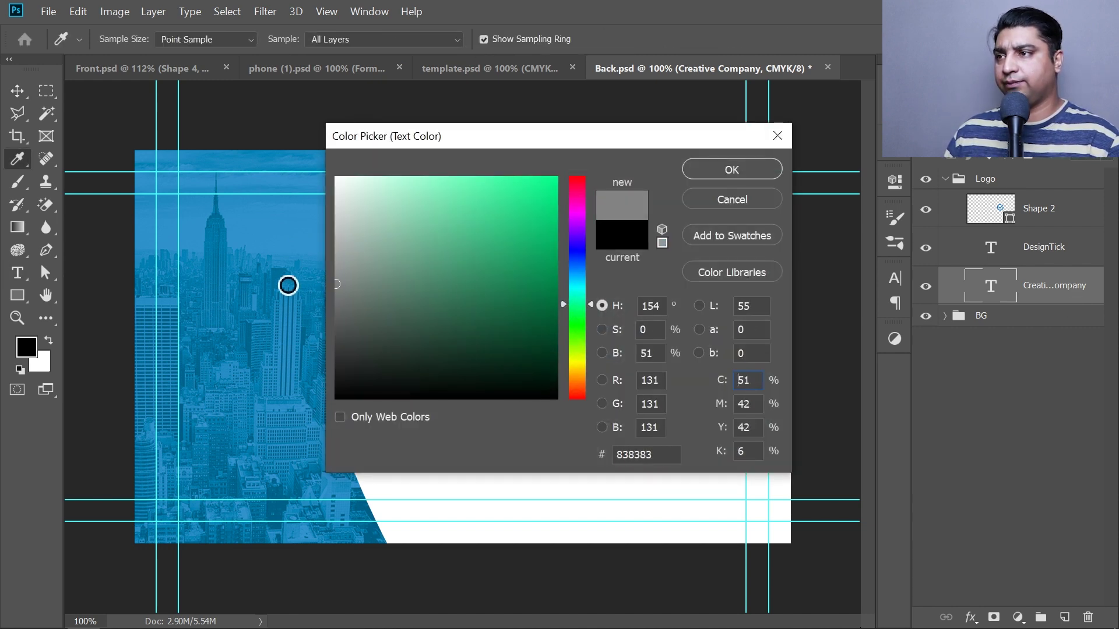
left_click(743, 170)
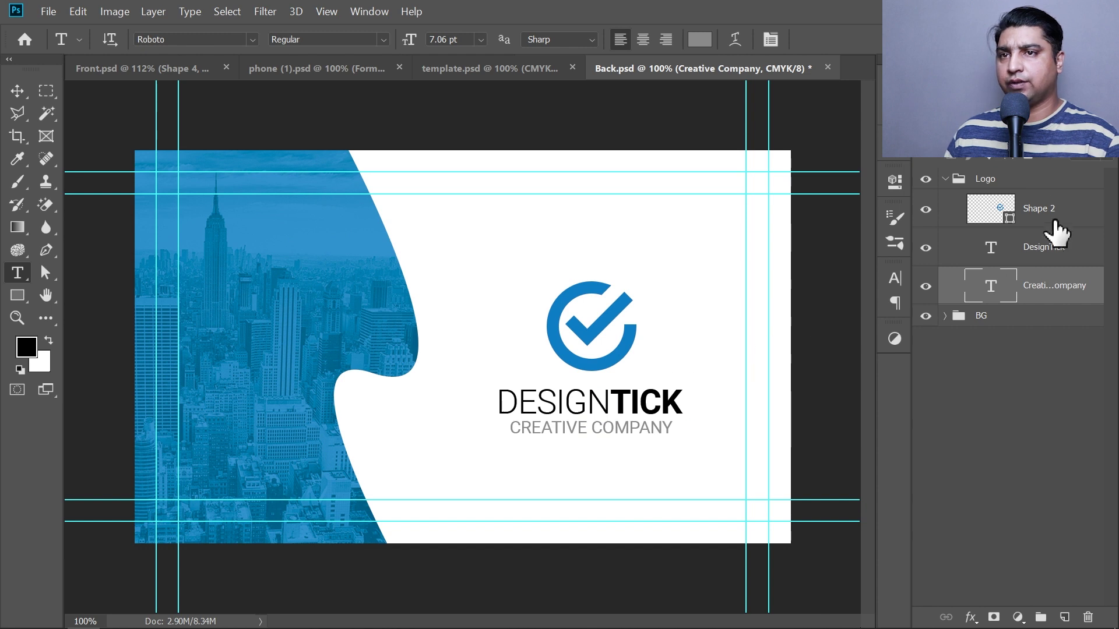
Move the whole Logo group slightly left and up within the card's white area.
left_click(998, 179)
key("ctrl+t")
left_click_drag(629, 362, 611, 343)
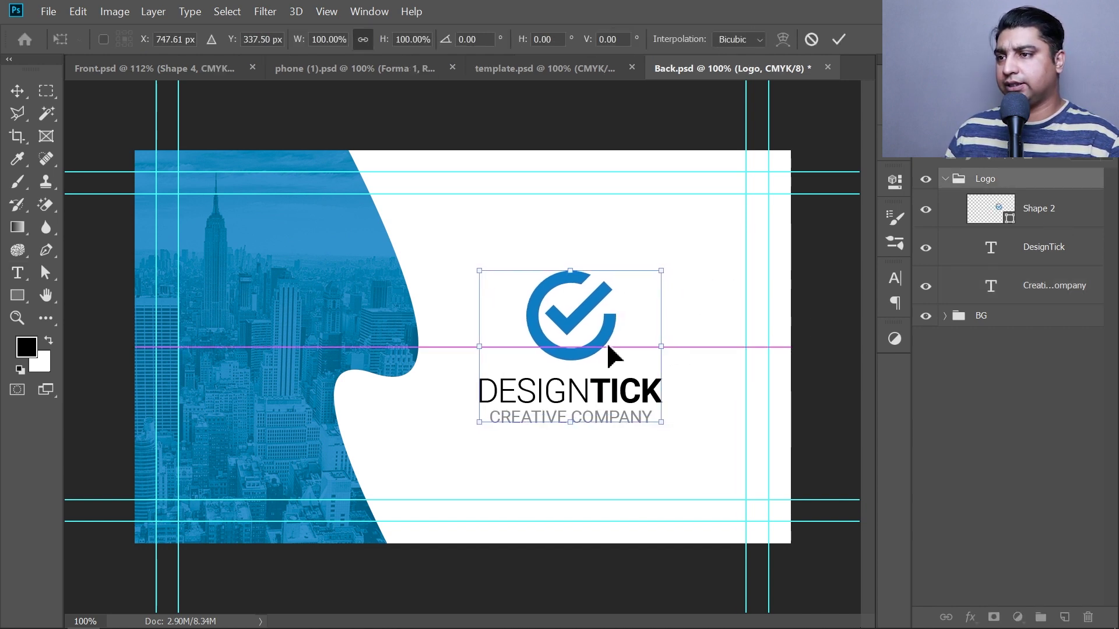
key("Return")
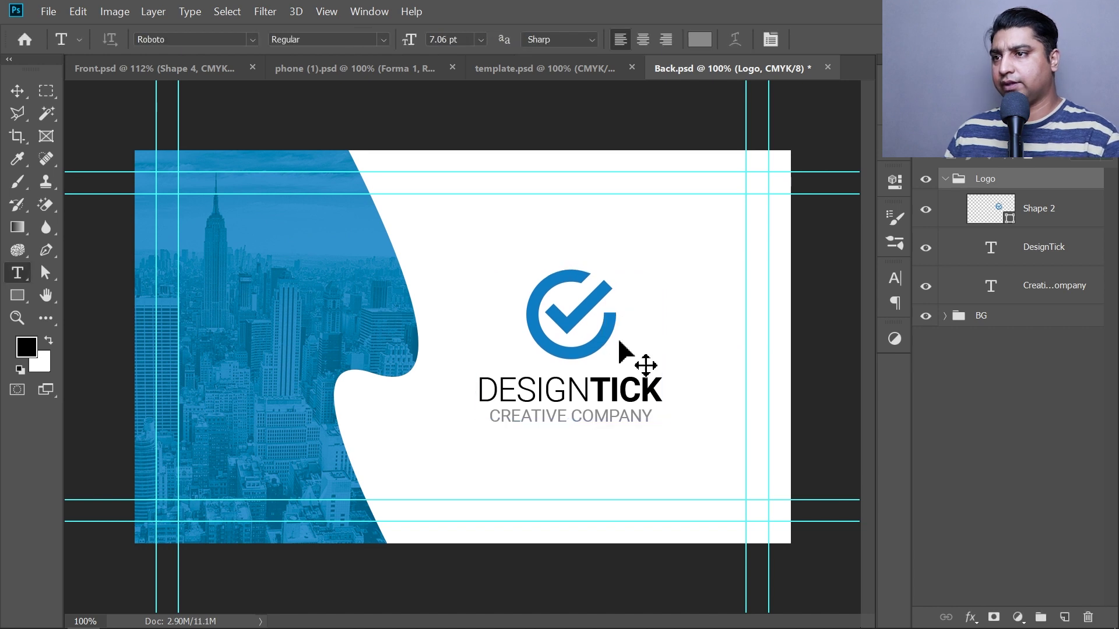
Center the Logo group vertically on the canvas and nudge it slightly upward.
key("v")
key("ctrl+a")
left_click(512, 39)
key("ctrl+d")
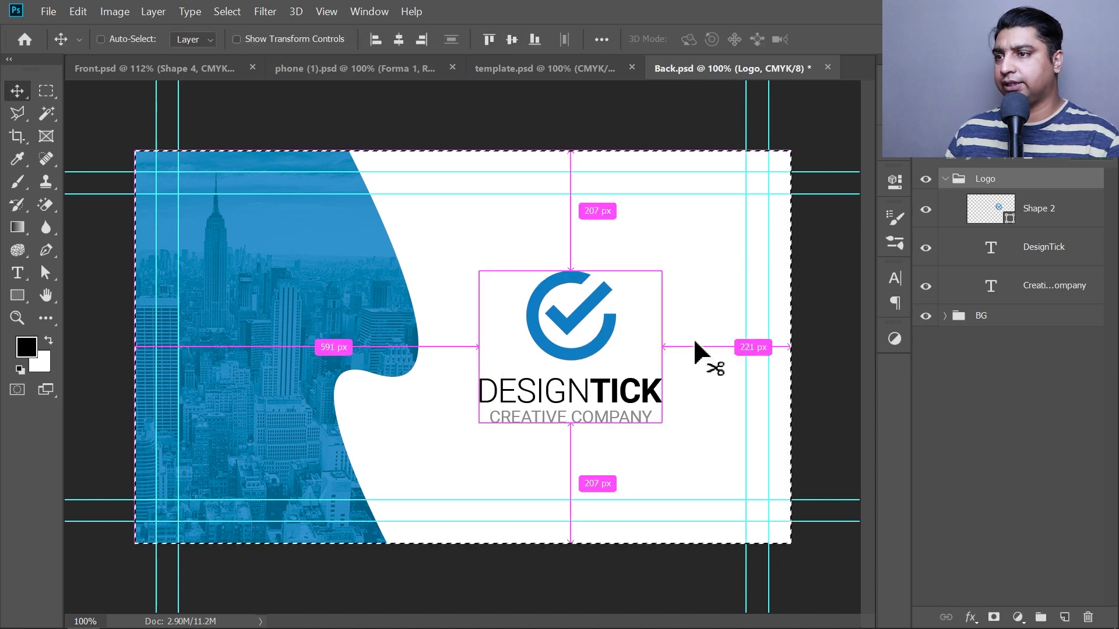
key("ctrl+s")
key("Up")
key("Up")
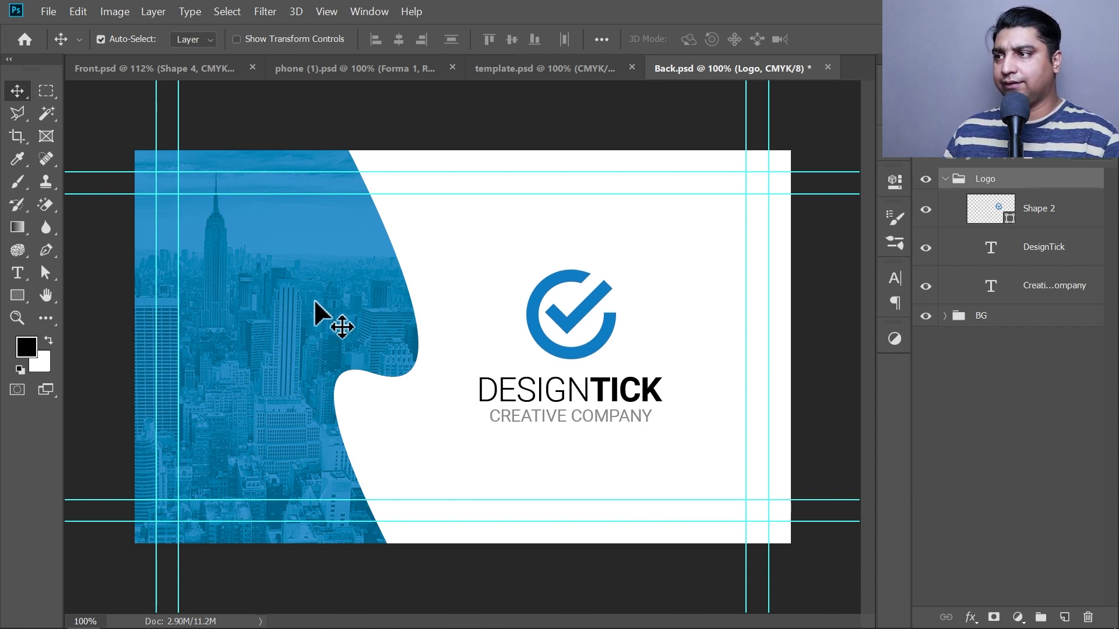
Try shifting the BG group further left on the card, and undo the move.
left_click(962, 318)
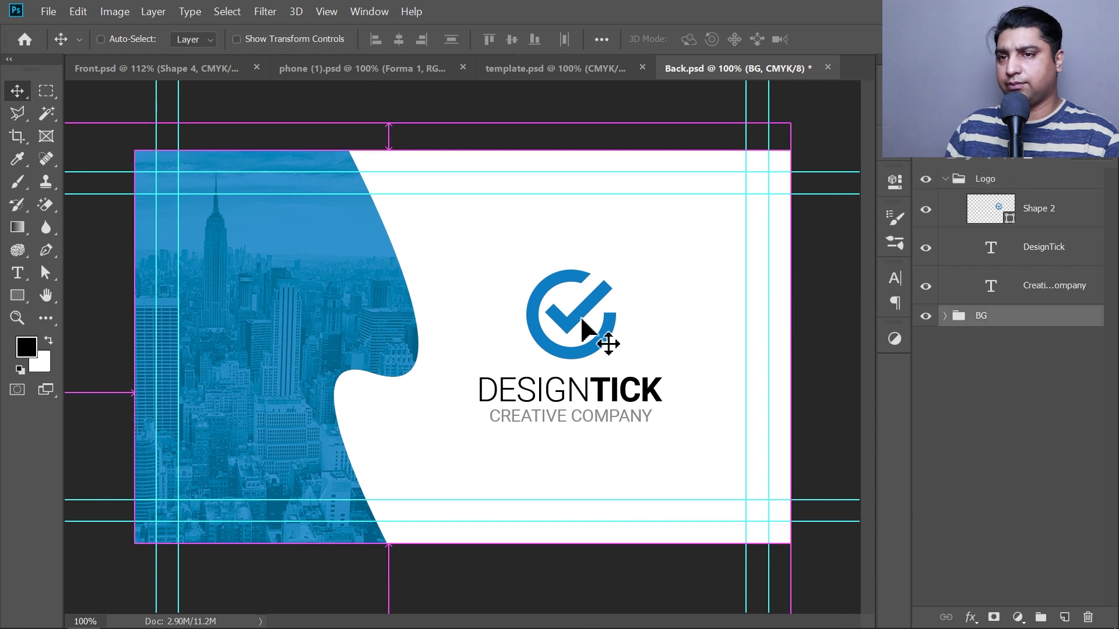
key("ctrl+t")
left_click_drag(325, 334, 300, 339)
key("Return")
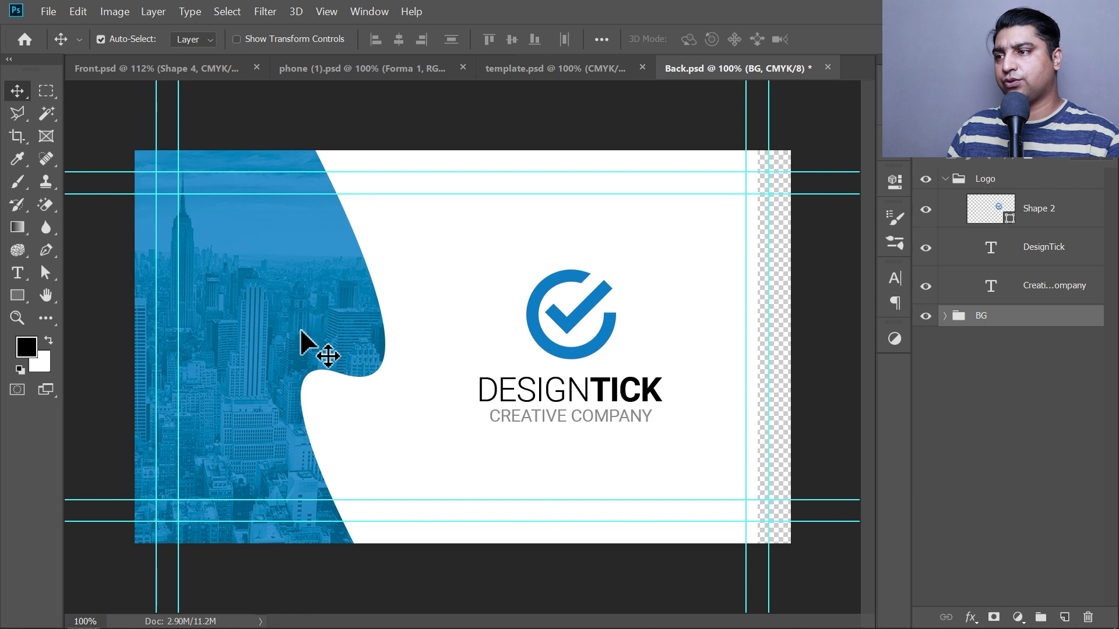
key("ctrl+z")
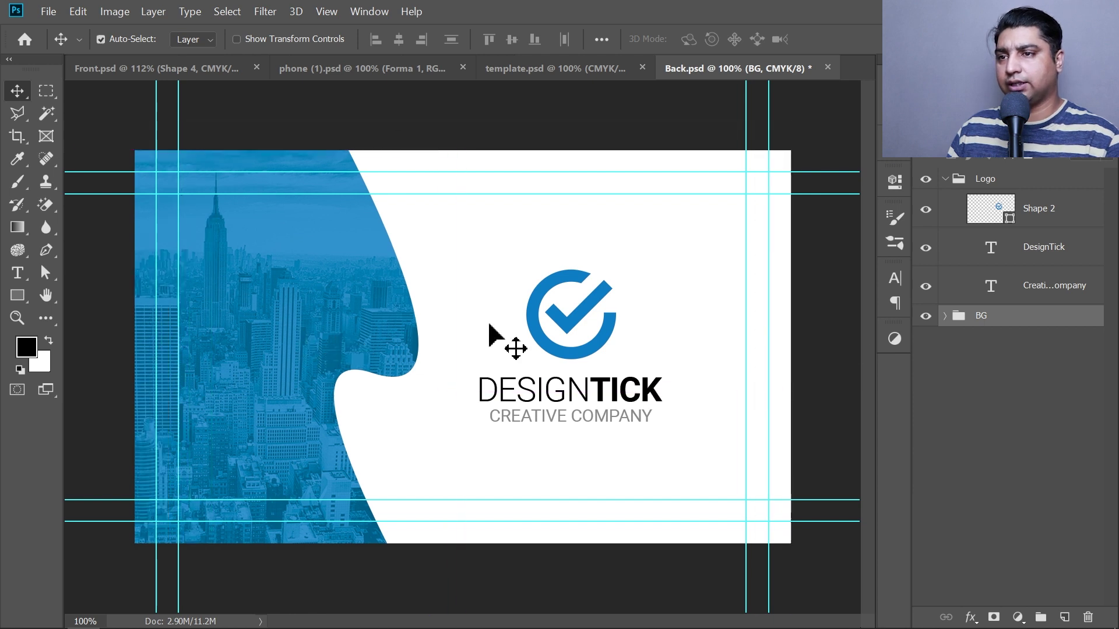
Save the front card, Front.psd, as a JPEG in the card folder.
left_click(1010, 339)
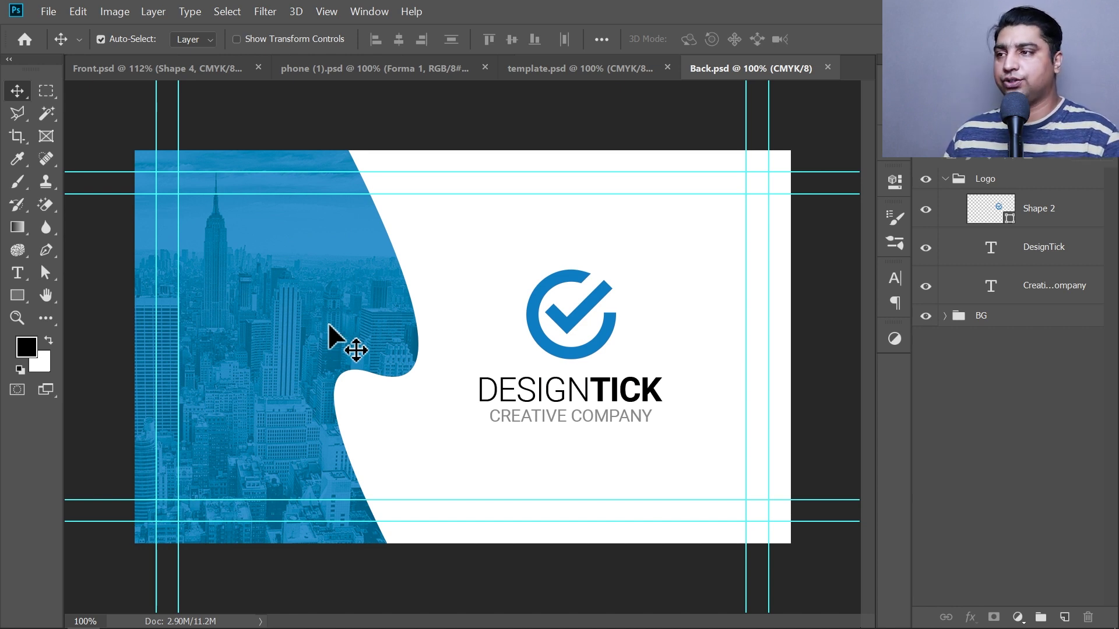
left_click(143, 65)
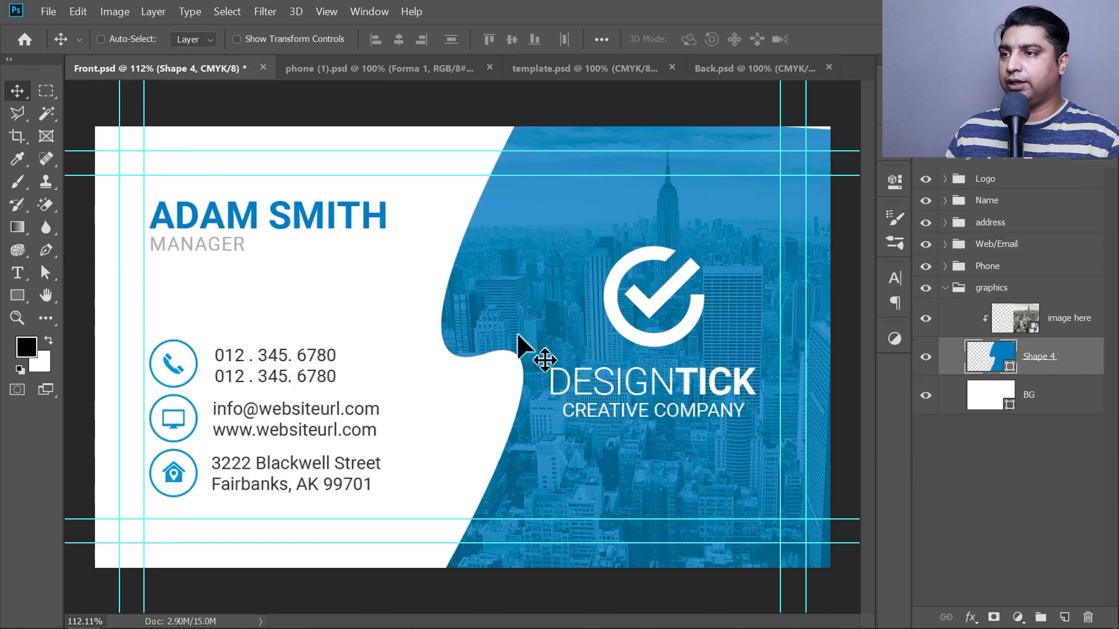
key("ctrl+shift+s")
left_click(165, 405)
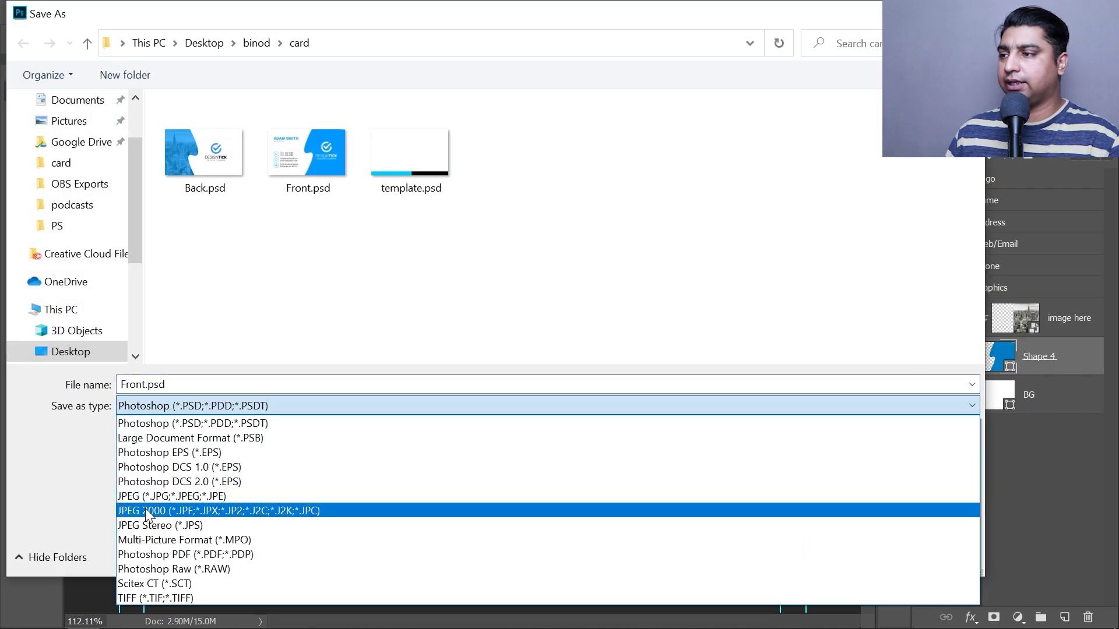
left_click(155, 496)
left_click(841, 553)
left_click(655, 130)
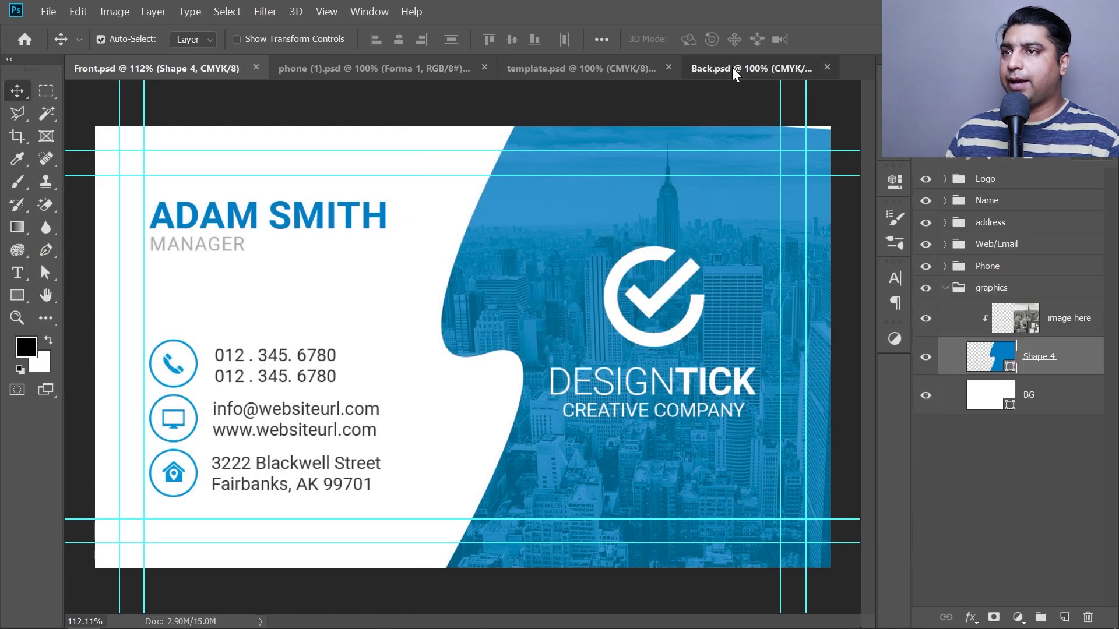
Save the back card, Back.psd, as a JPEG in the card folder with quality 10 and the Progressive format.
left_click(734, 71)
key("ctrl+shift+s")
left_click(164, 405)
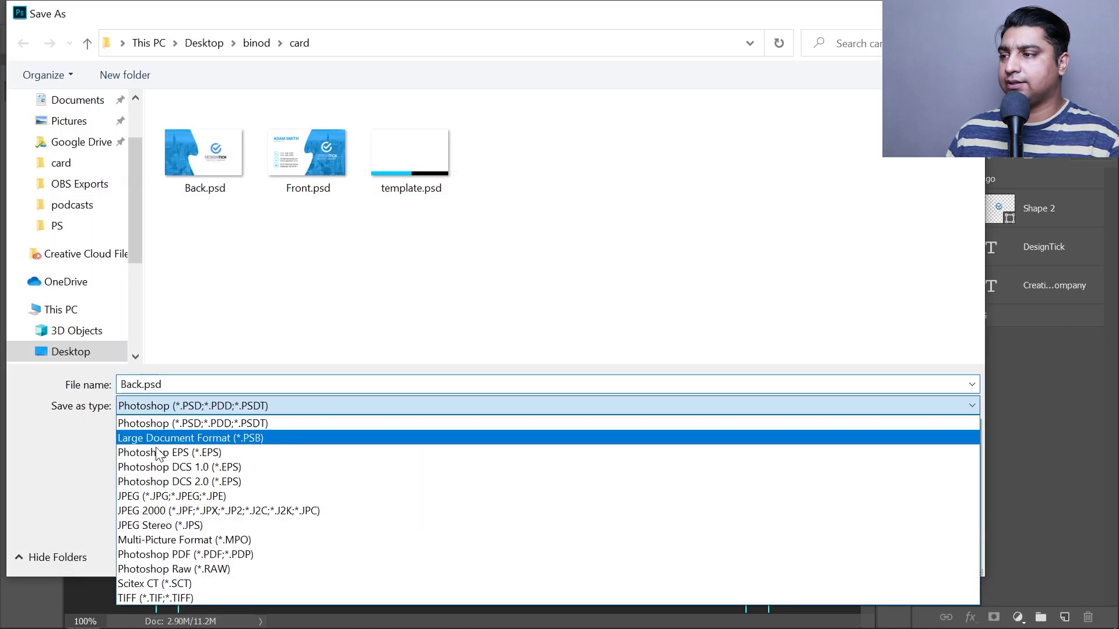
left_click(140, 496)
left_click(841, 557)
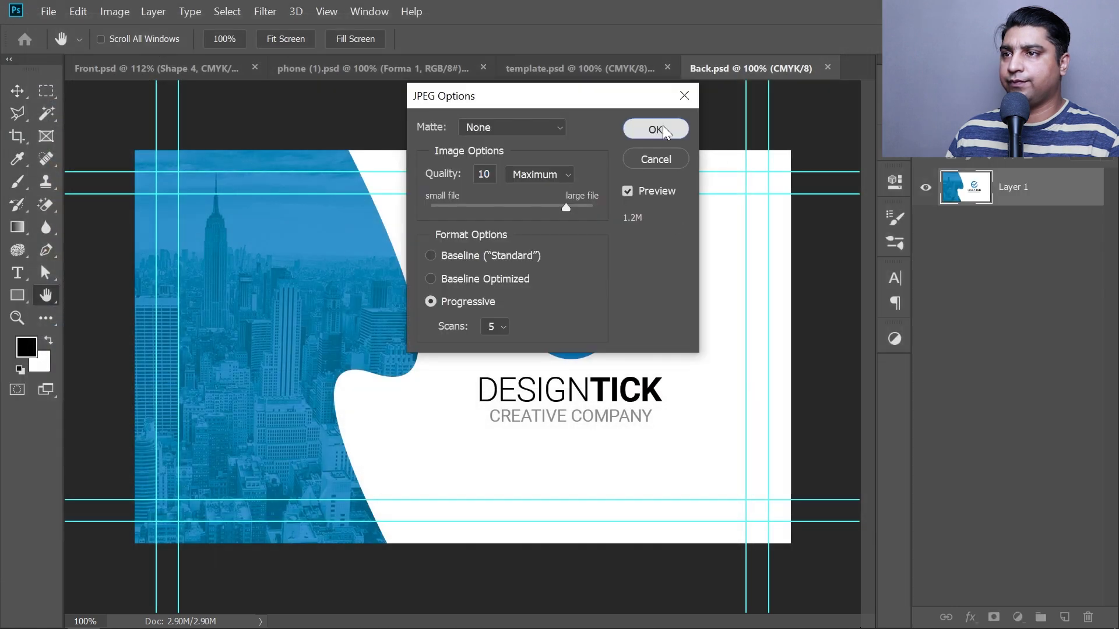
left_click(655, 130)
Open the image here smart object in Back.psd's BG group and delete its Manhattan photo layer.
left_click(946, 179)
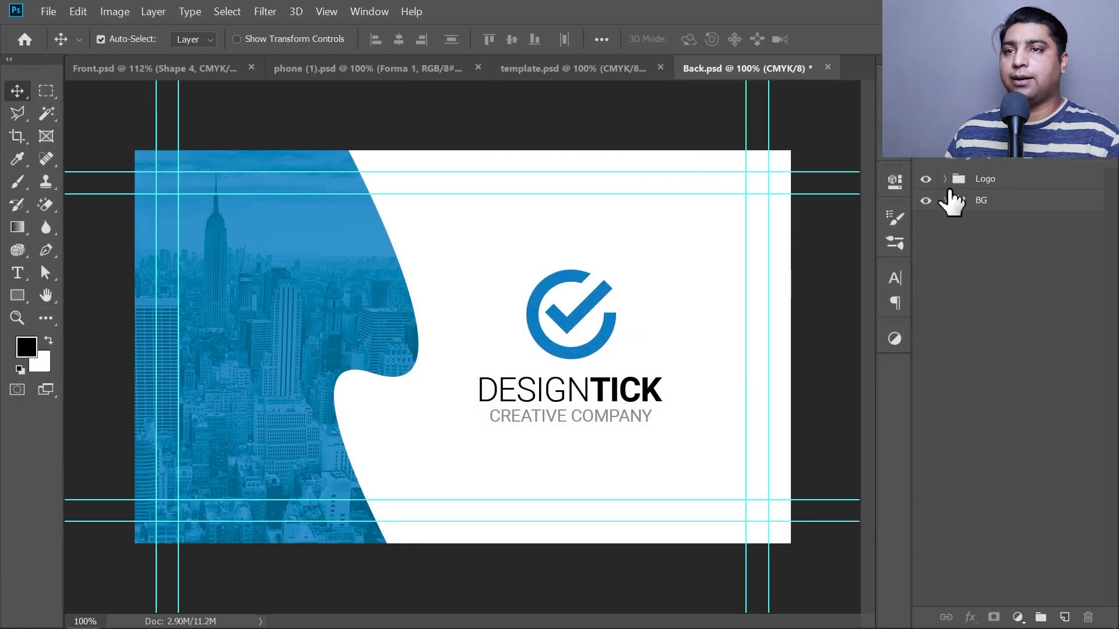
left_click(945, 201)
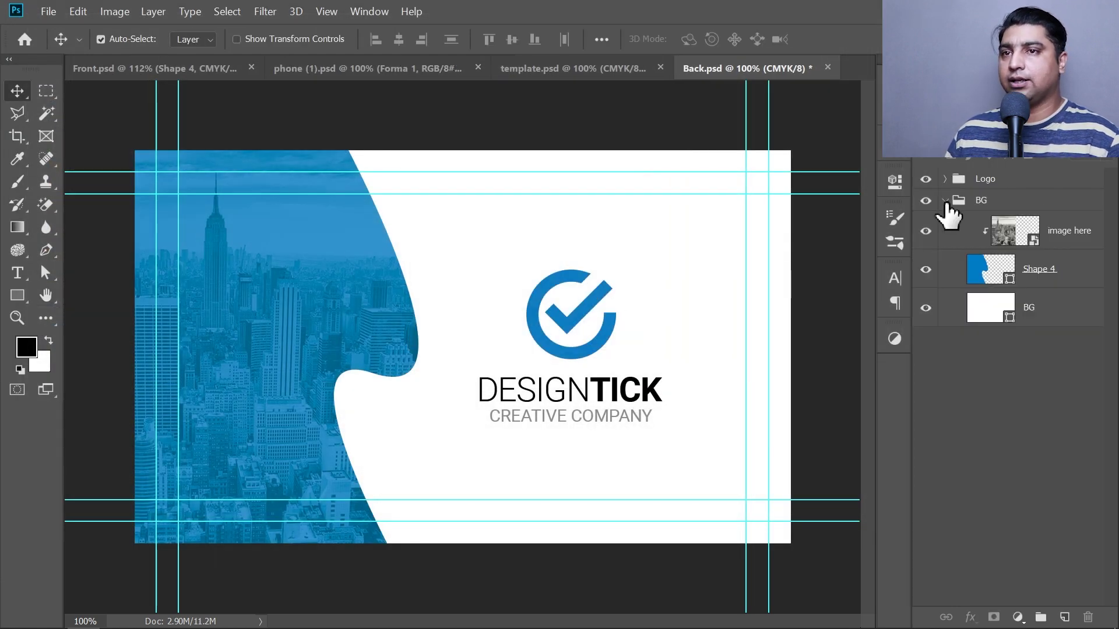
double_click(1033, 240)
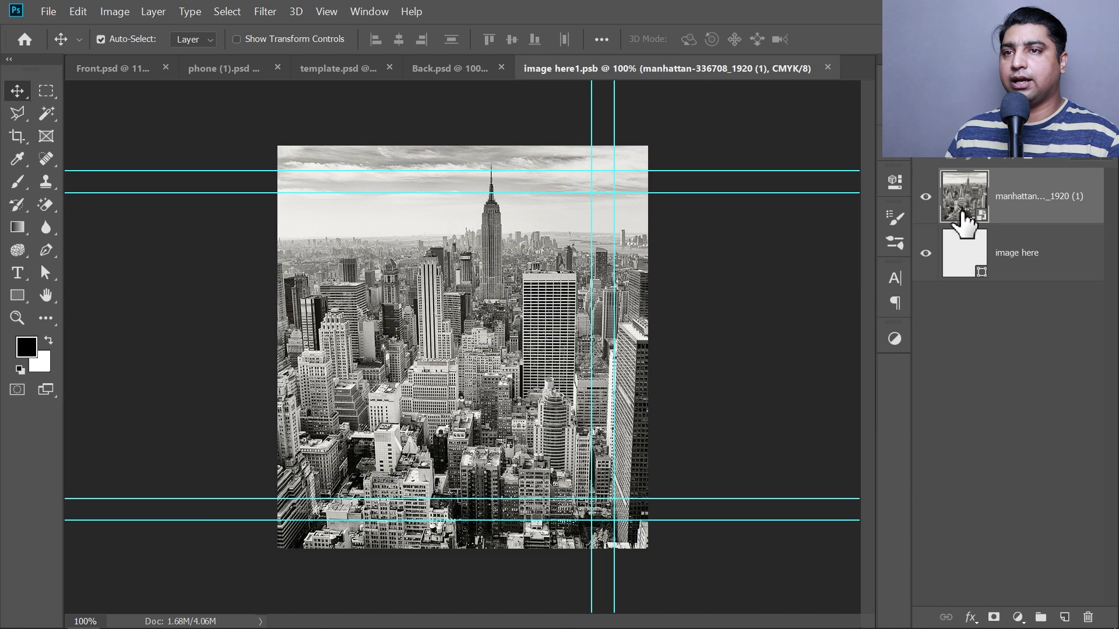
key("Delete")
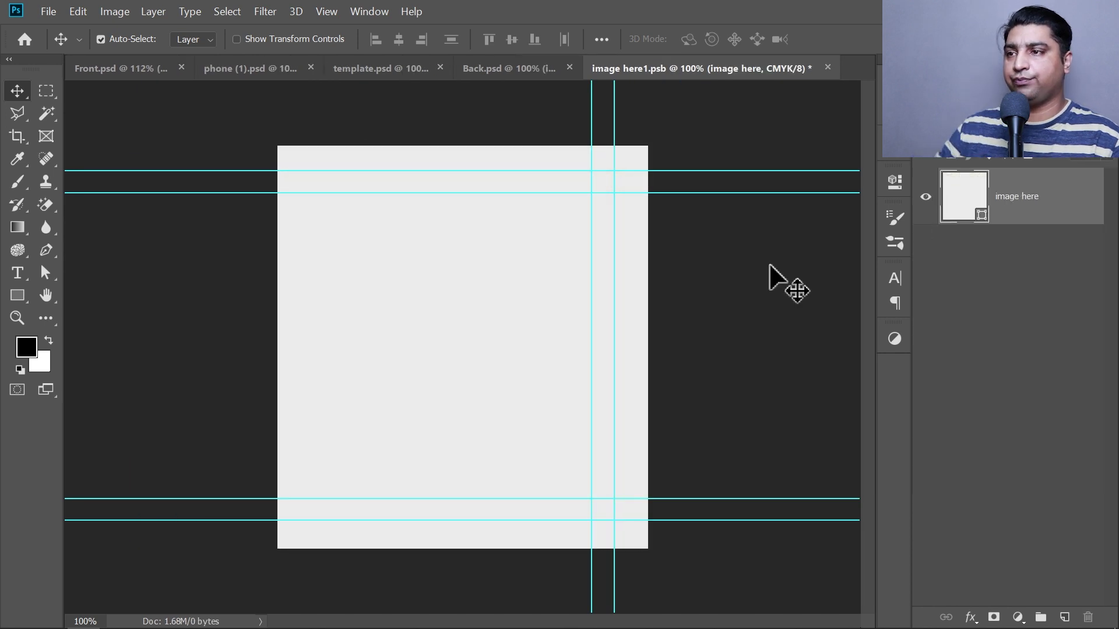
Add the text PLACE HOLDER to the grey area of the smart object in 6.07 pt Roboto Regular.
left_click(30, 274)
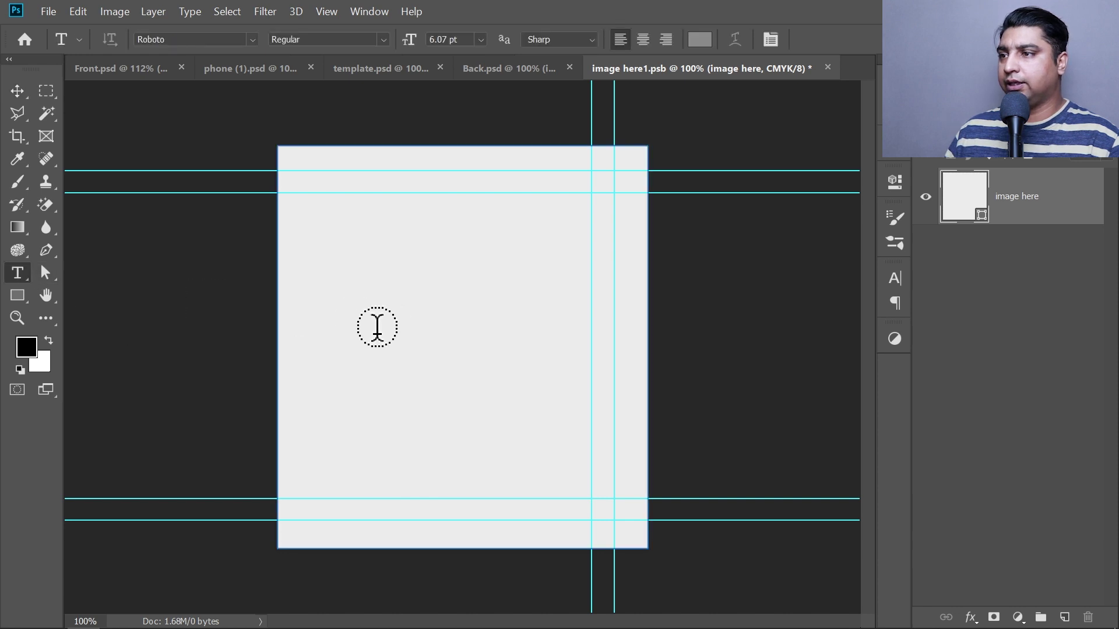
left_click(406, 340)
type("PLACE HOLDER")
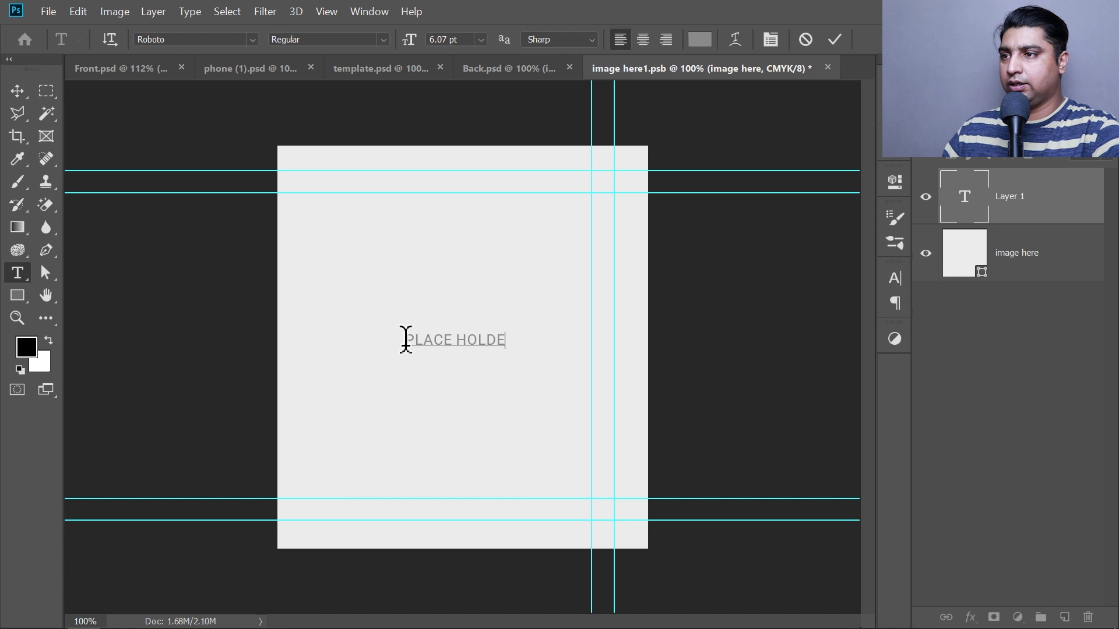
key("ctrl+a")
key("ctrl+Return")
key("v")
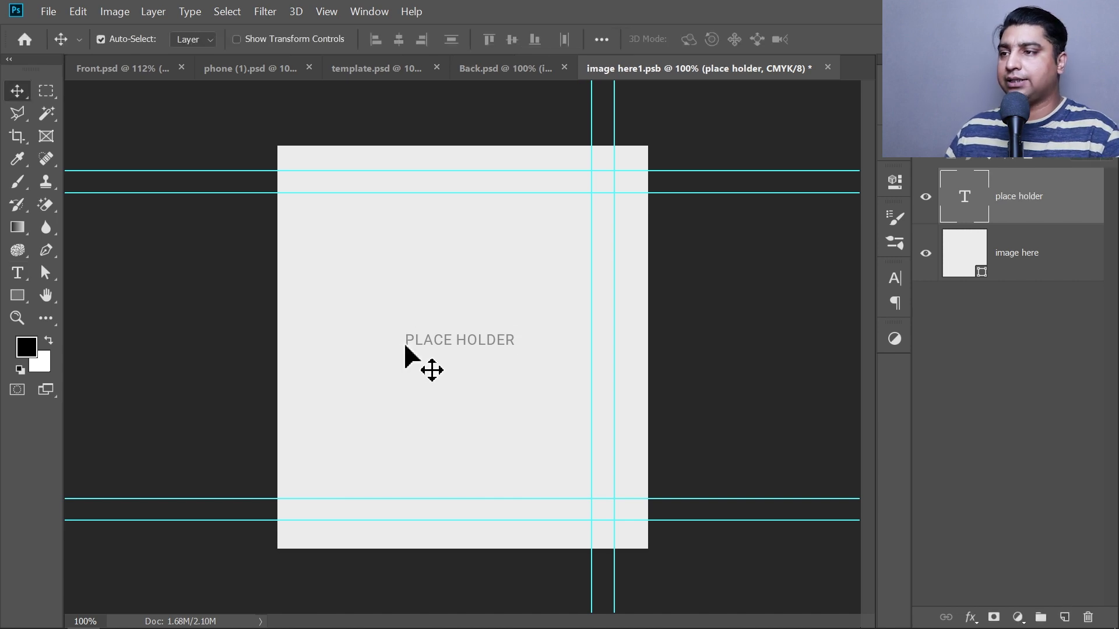
Center the PLACE HOLDER text horizontally and vertically on the canvas, and save the smart object.
key("ctrl+a")
left_click(398, 39)
left_click(512, 39)
key("ctrl+d")
key("ctrl+s")
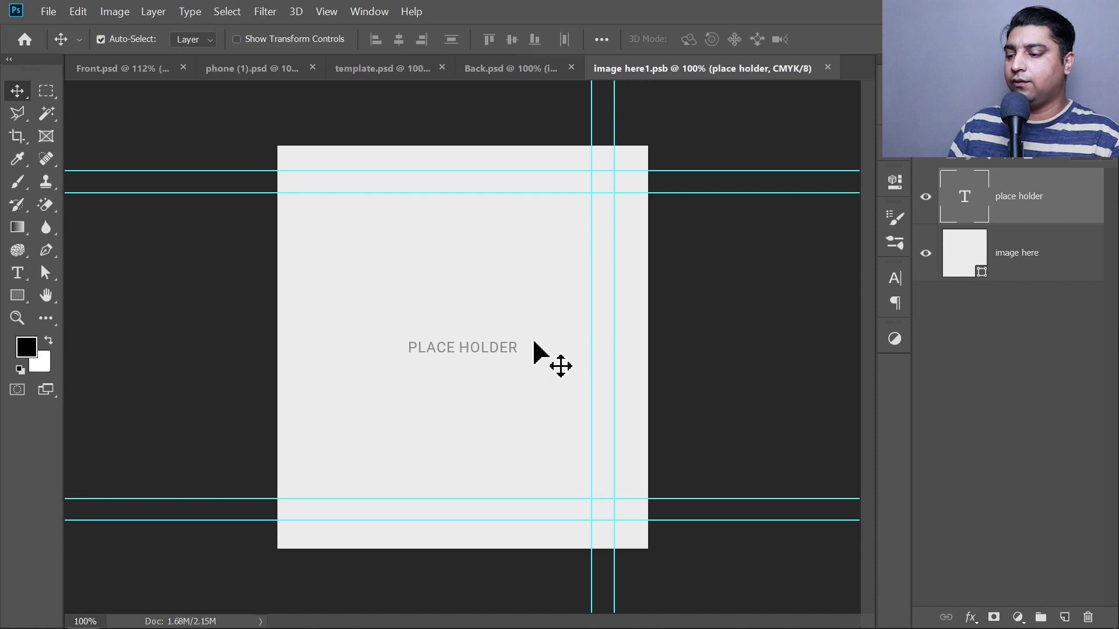
Enlarge the PLACE HOLDER text to 137.02%, close the smart object, and recheck its contents from Back.psd.
key("ctrl+t")
left_click_drag(517, 340, 540, 337)
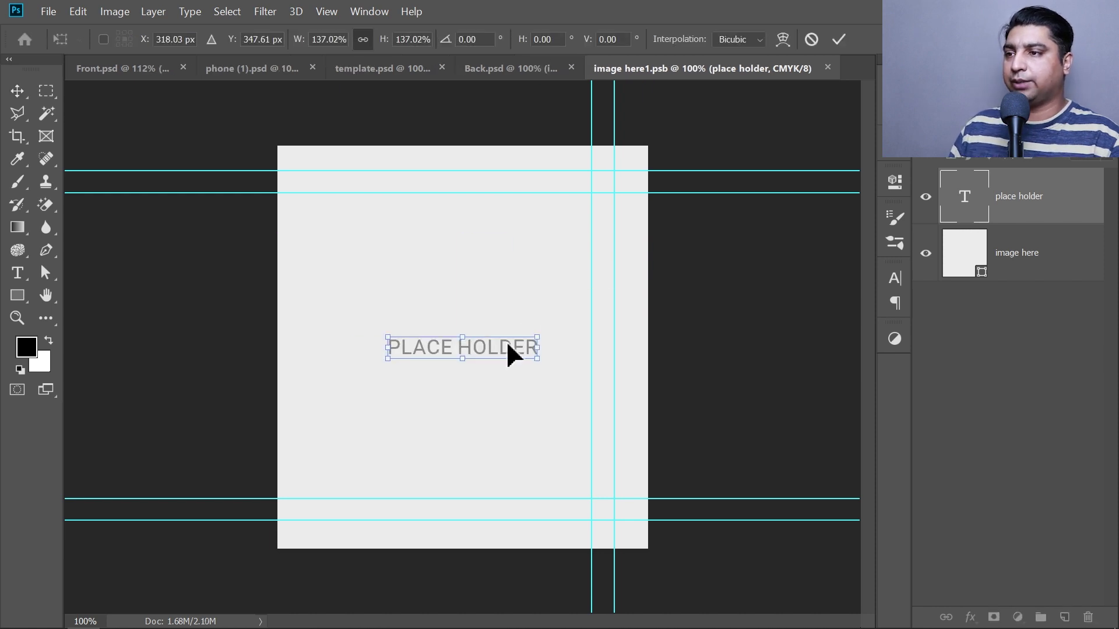
key("Return")
key("ctrl+w")
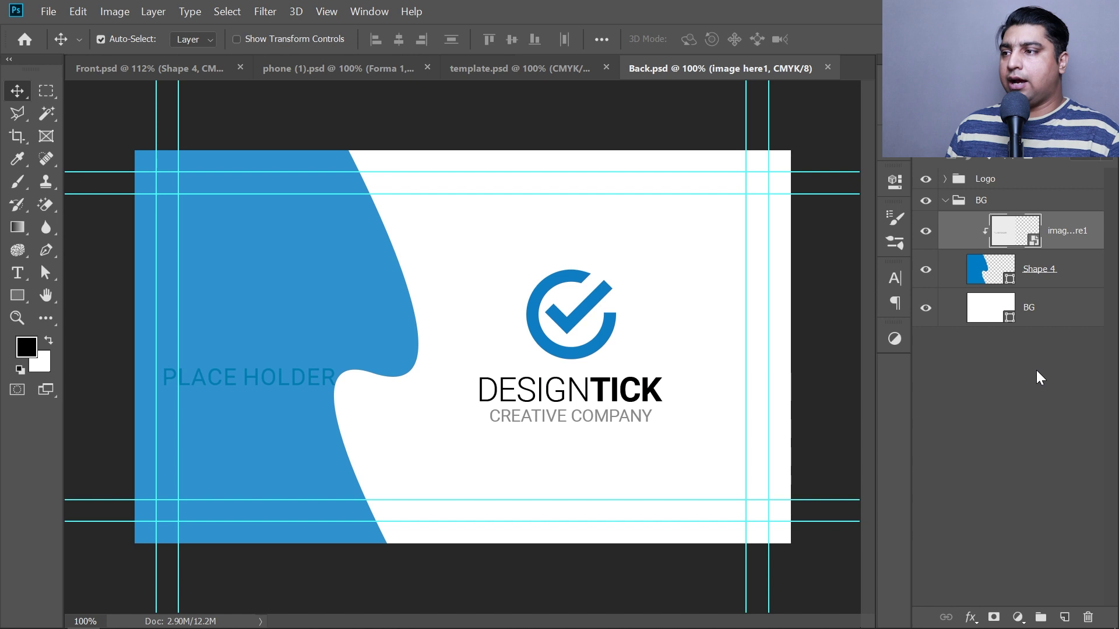
double_click(1037, 239)
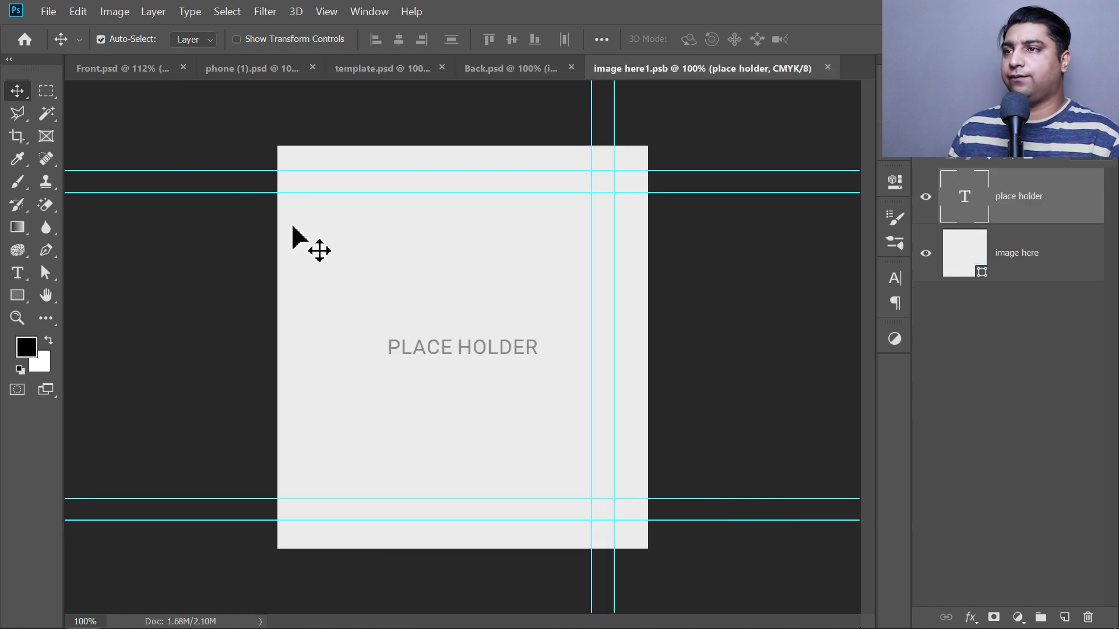
key("ctrl+w")
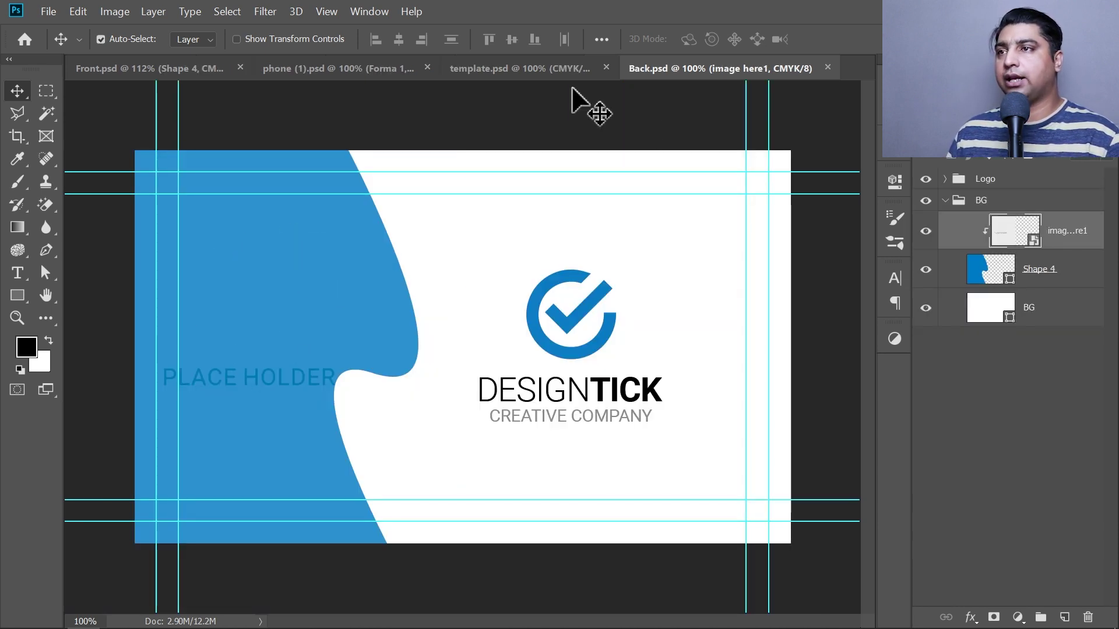
Open the image here smart object in Front.psd's graphics group and delete its Manhattan photo layer.
left_click(133, 70)
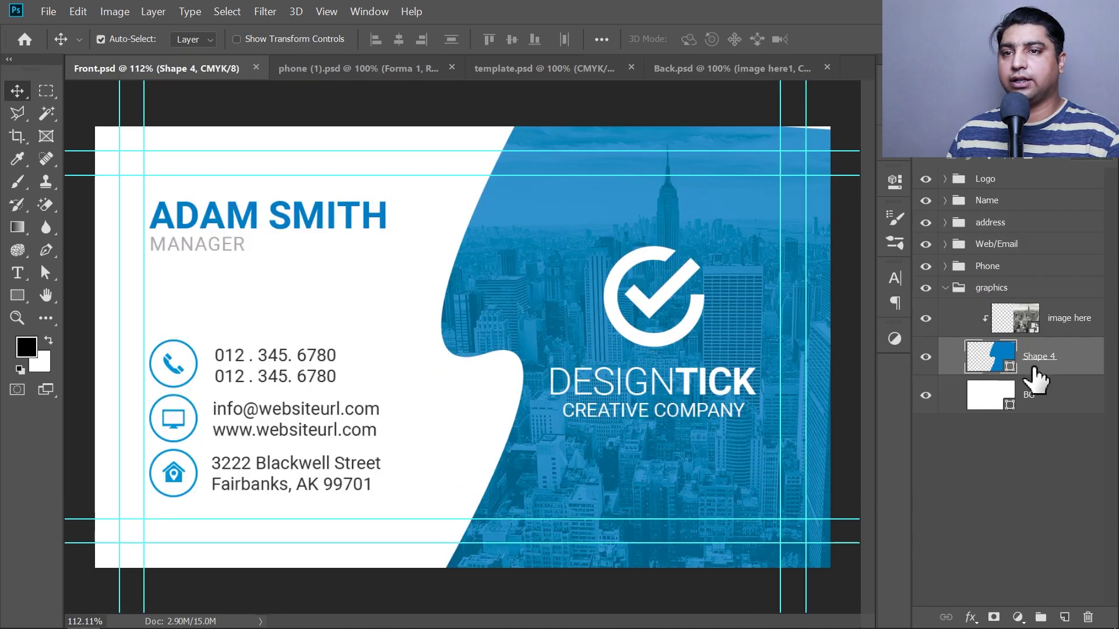
double_click(1029, 326)
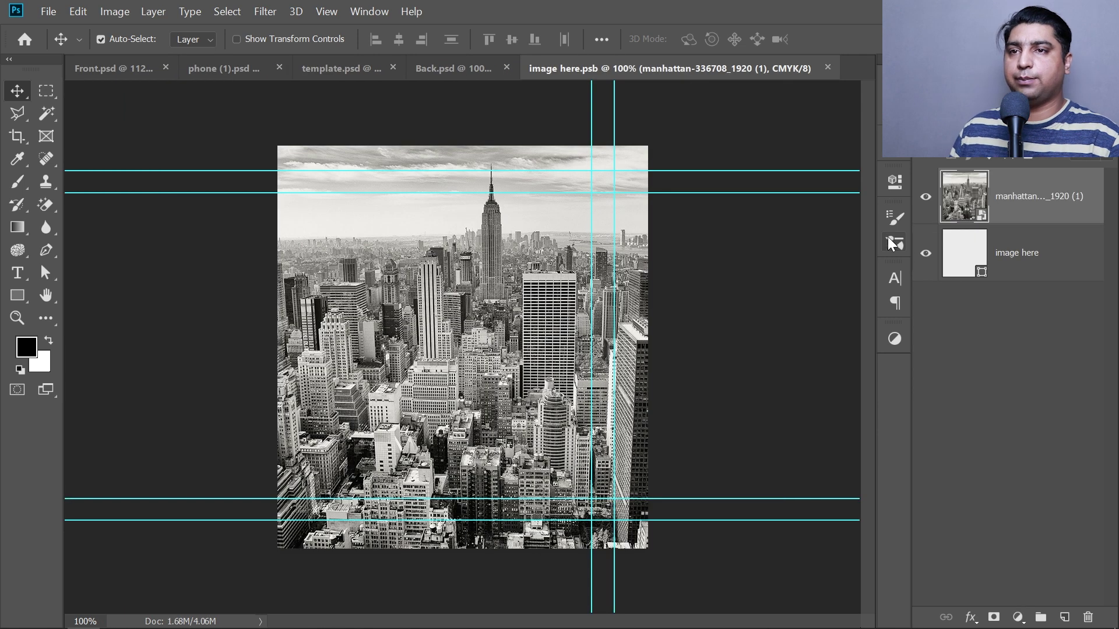
key("Delete")
Add the text PLACE HOLDER in 6.07 pt Roboto Regular near the middle of the grey smart object canvas.
key("t")
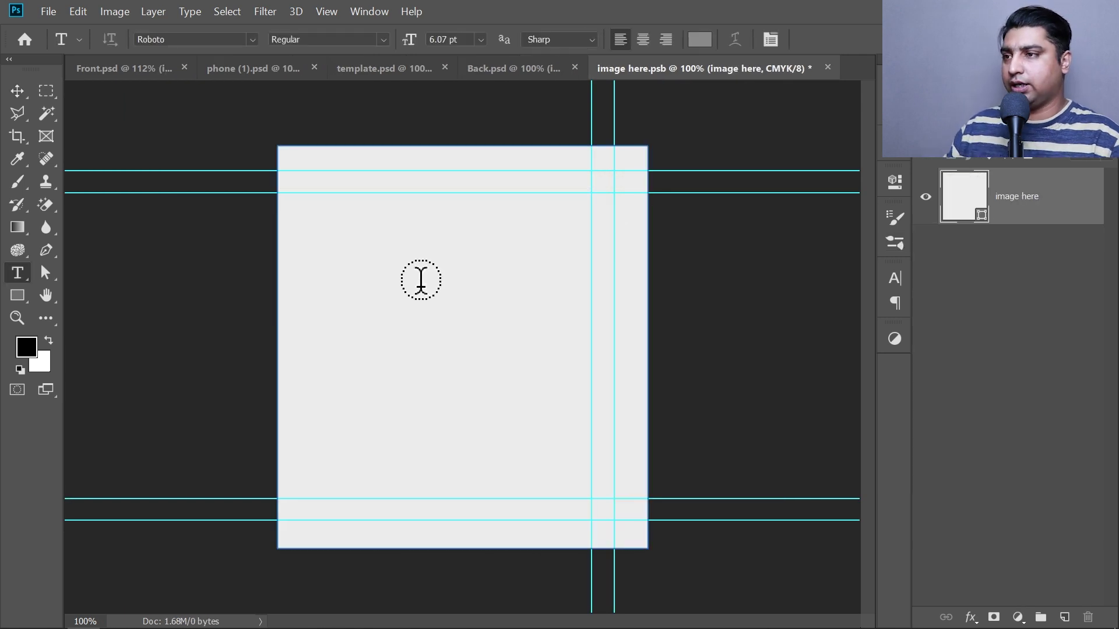
left_click(410, 331)
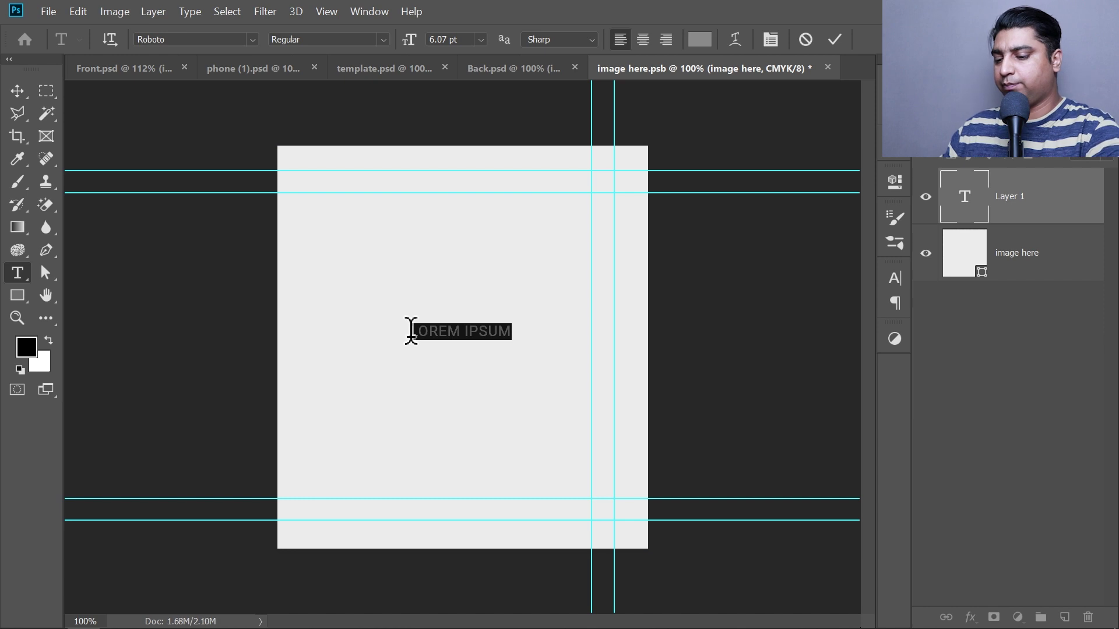
type("PLAVE H")
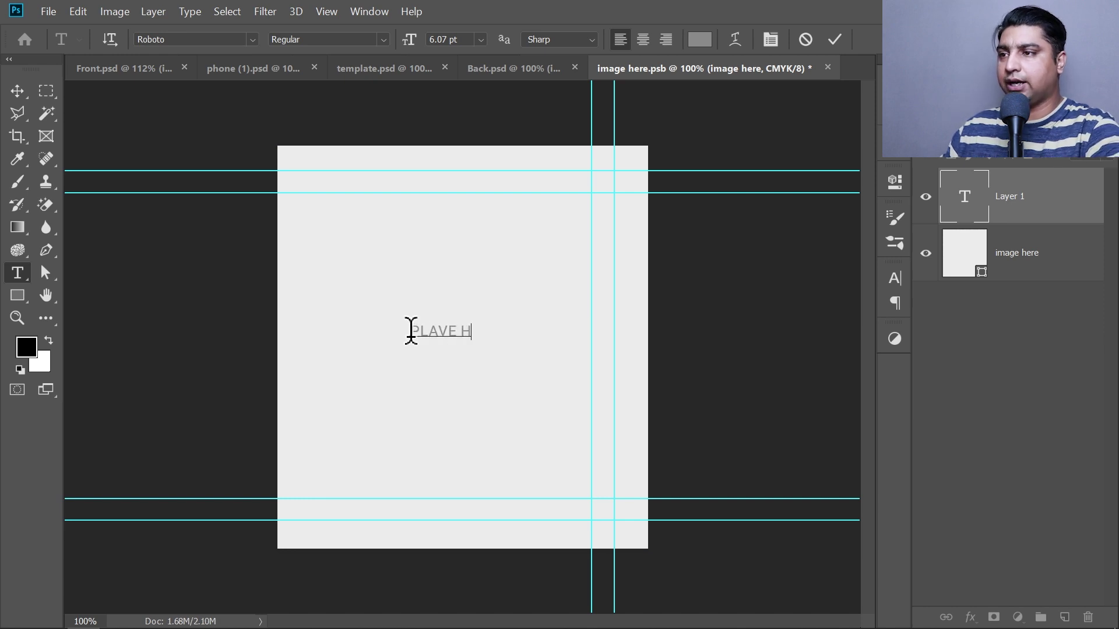
key("BackSpace")
key("BackSpace")
key("BackSpace")
key("BackSpace")
type("CE H")
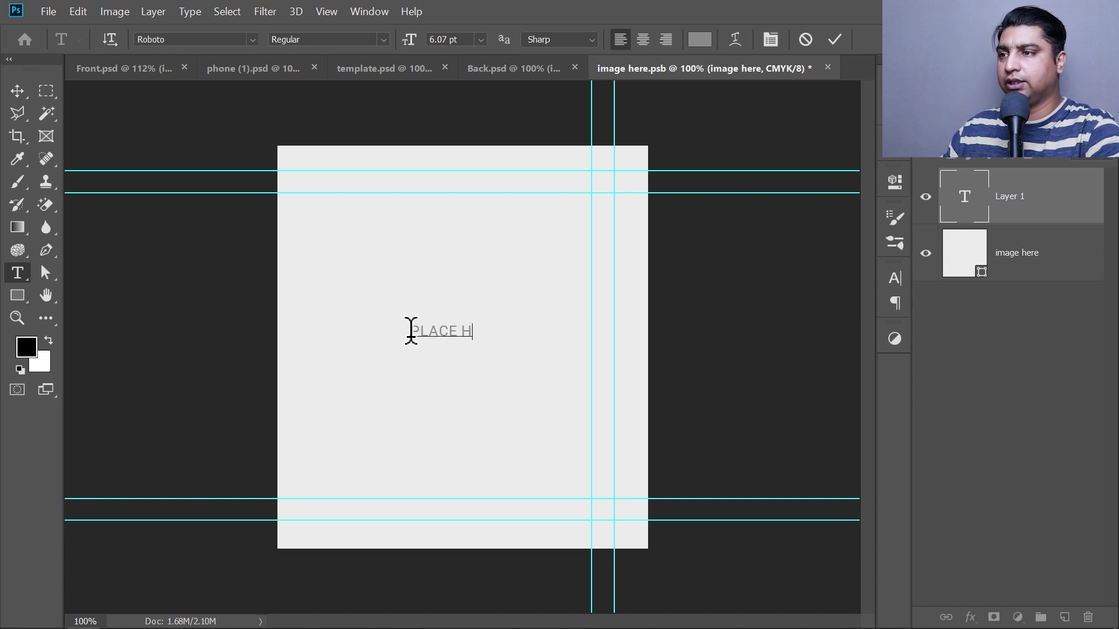
type("OLDER")
key("ctrl+Return")
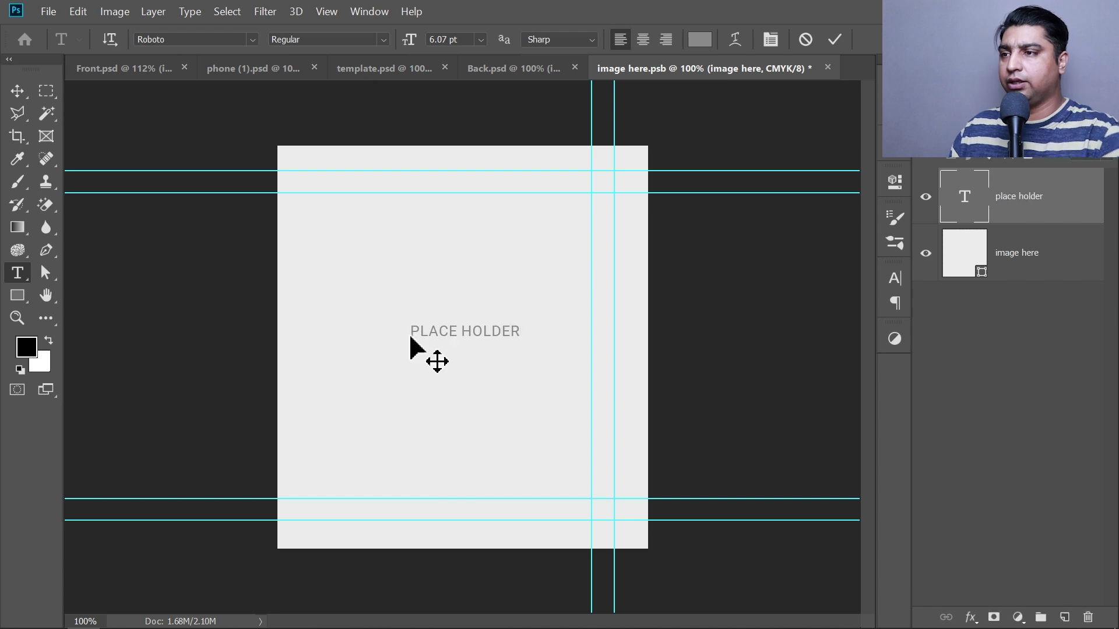
Scale the PLACE HOLDER text up proportionally to 120.87%.
key("ctrl+t")
left_click_drag(523, 338, 544, 349)
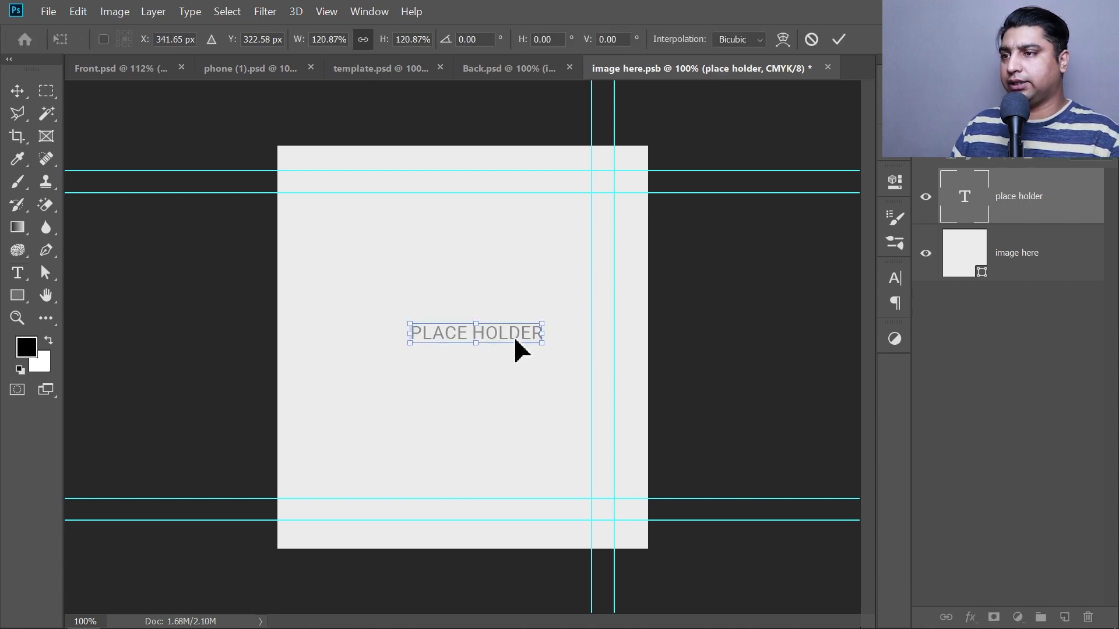
key("Return")
Center the PLACE HOLDER text horizontally and vertically on the canvas, and save and close the smart object.
key("ctrl+a")
left_click(398, 39)
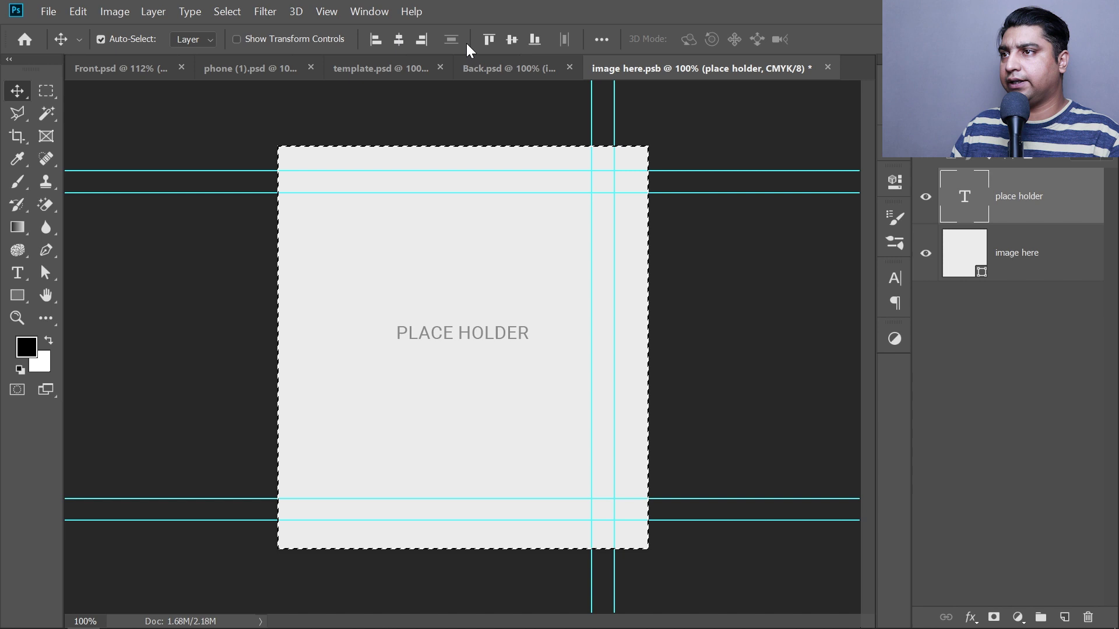
left_click(511, 40)
key("ctrl+d")
key("ctrl+s")
key("ctrl+w")
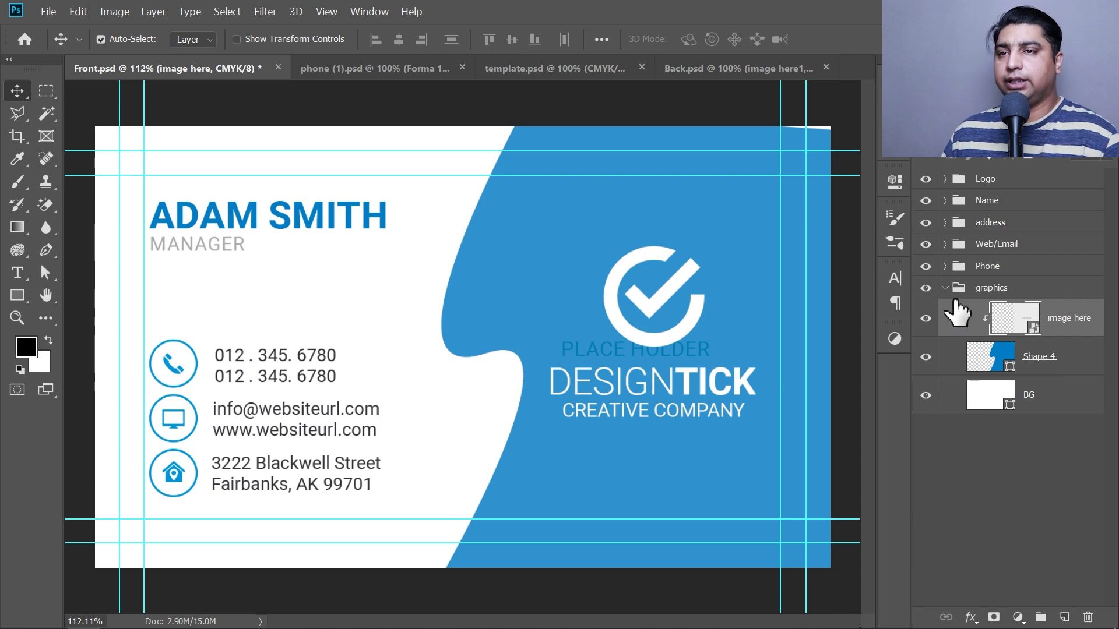
Check the image here layer by toggling its visibility, leave it visible, save Front.psd, and collapse the graphics group.
left_click(926, 319)
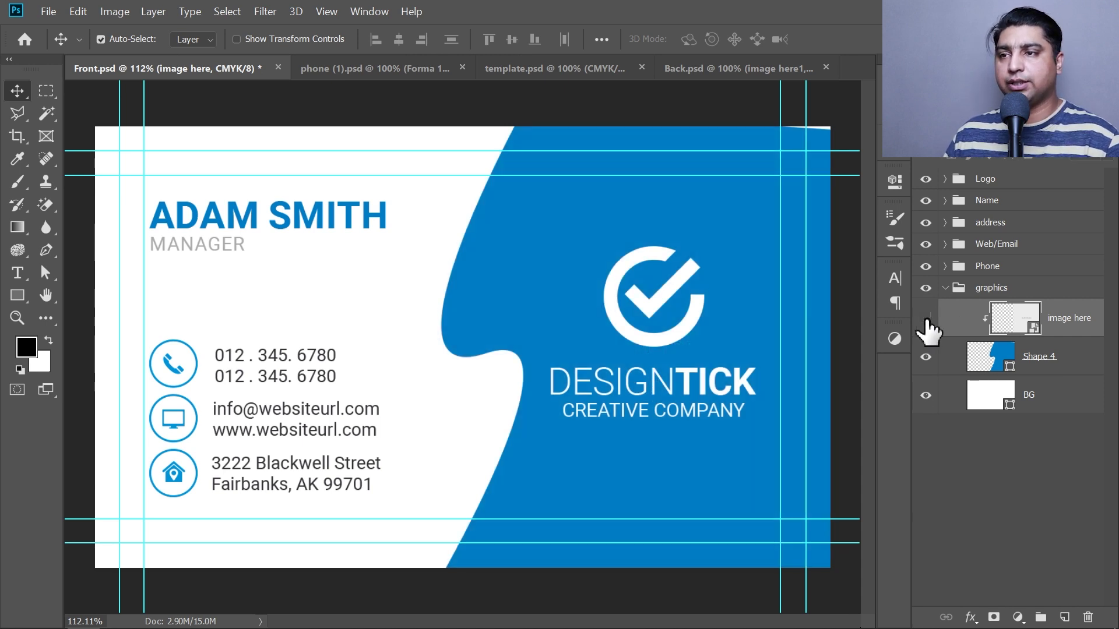
left_click(926, 318)
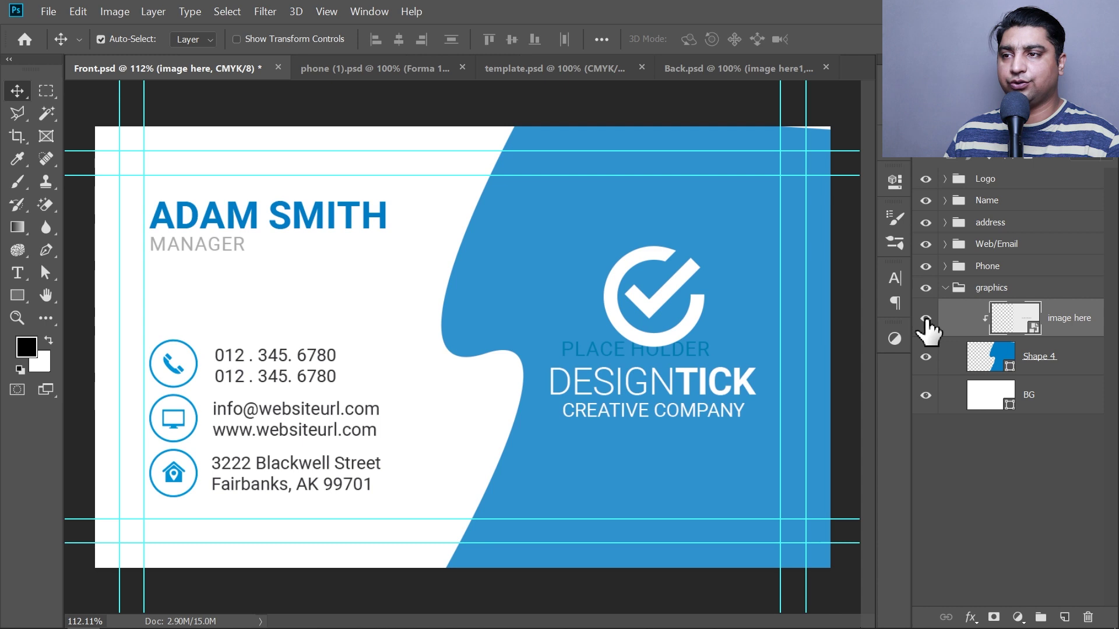
left_click(926, 319)
left_click(926, 319)
key("ctrl+s")
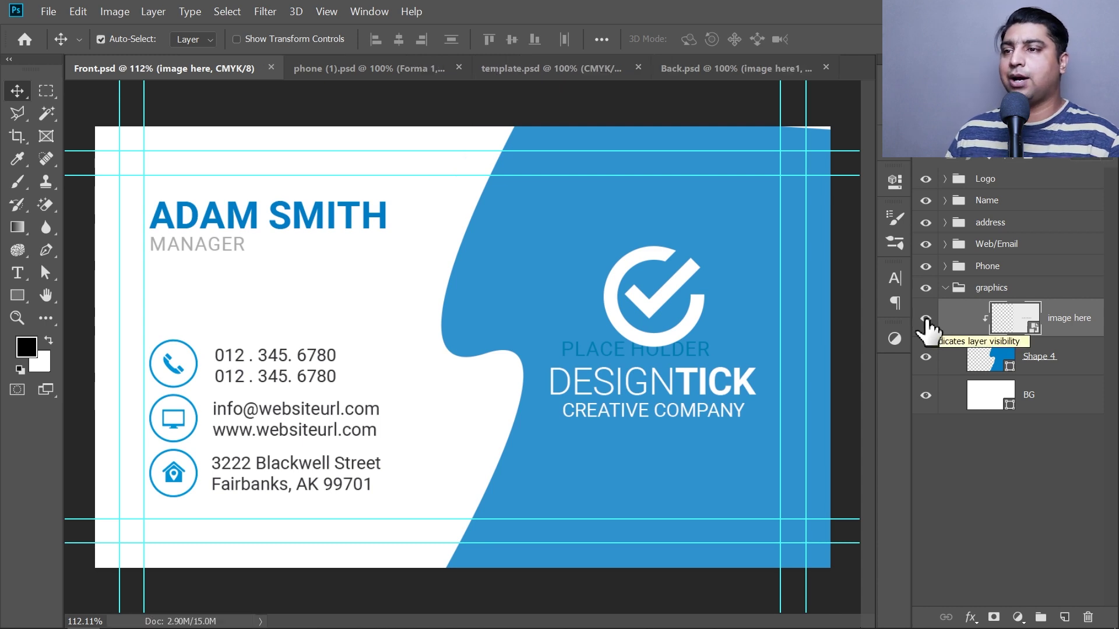
left_click(945, 288)
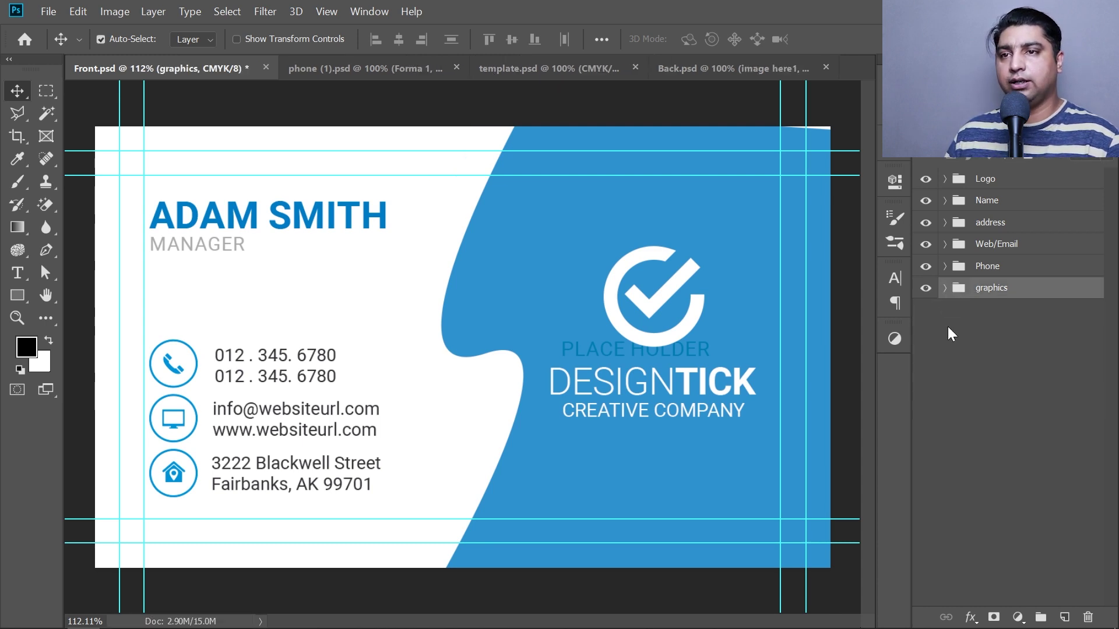